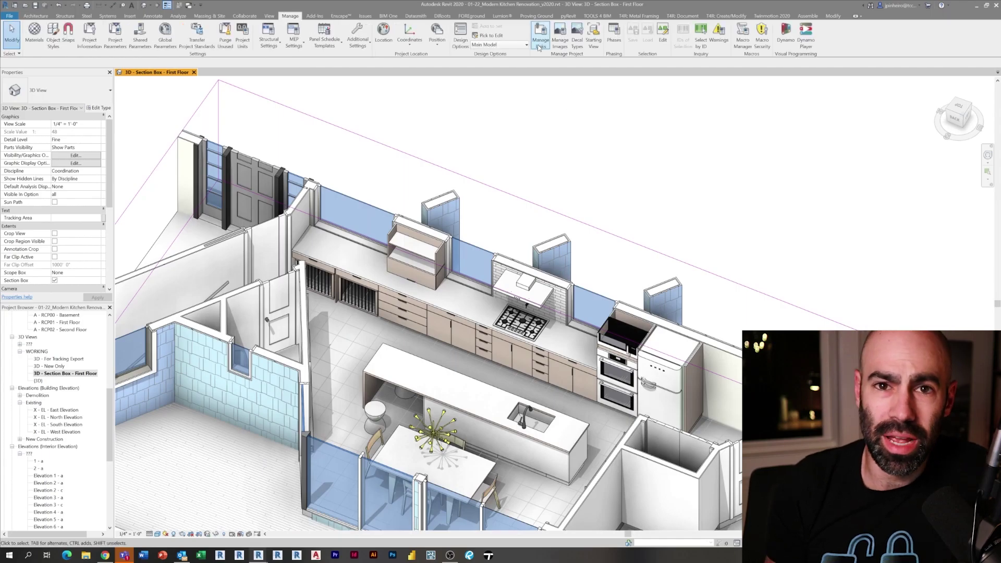
Step: Create a new design option set and rename it Sink Locations
left_click(462, 41)
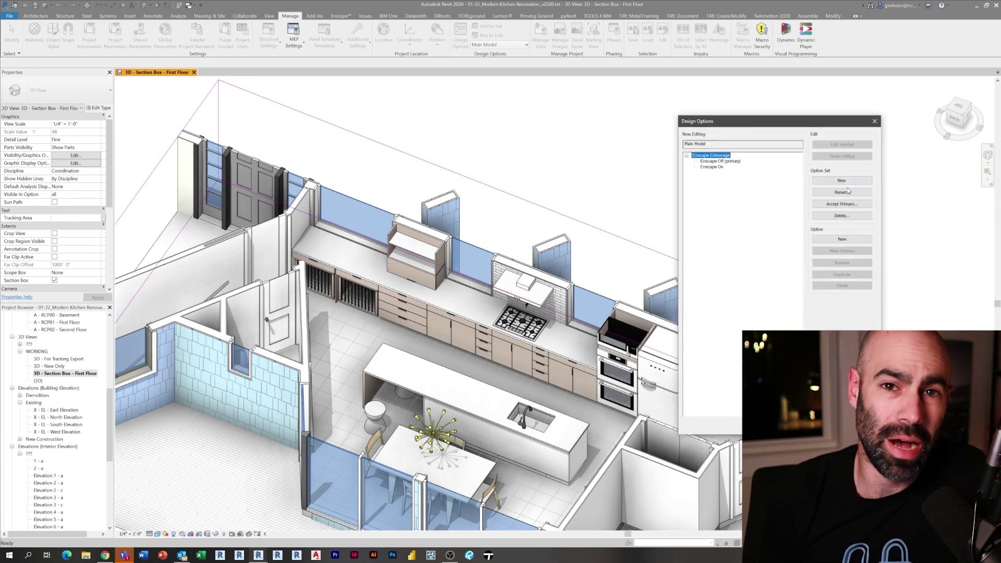
left_click(841, 180)
left_click(703, 172)
left_click(842, 192)
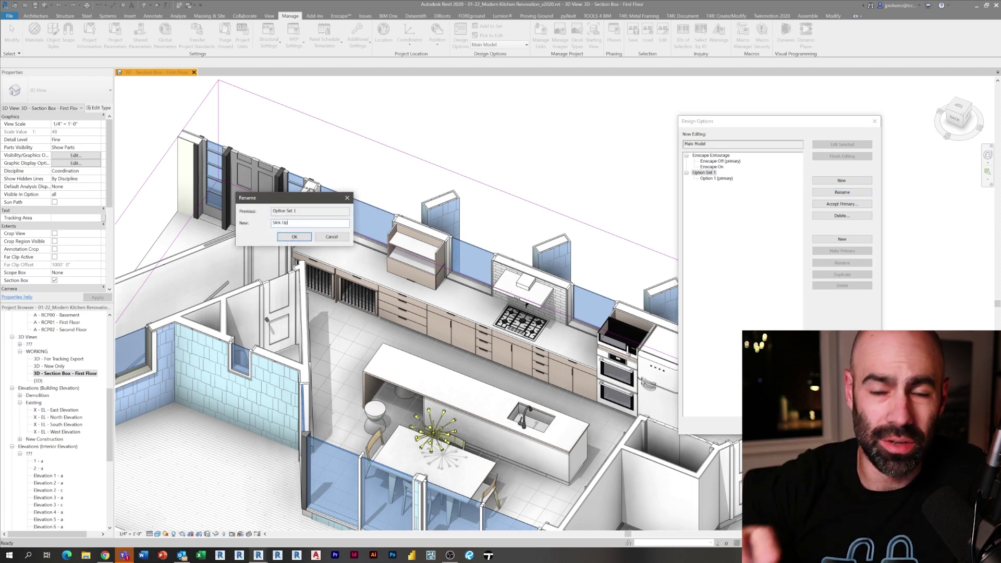
type("Sink Locations")
key("Return")
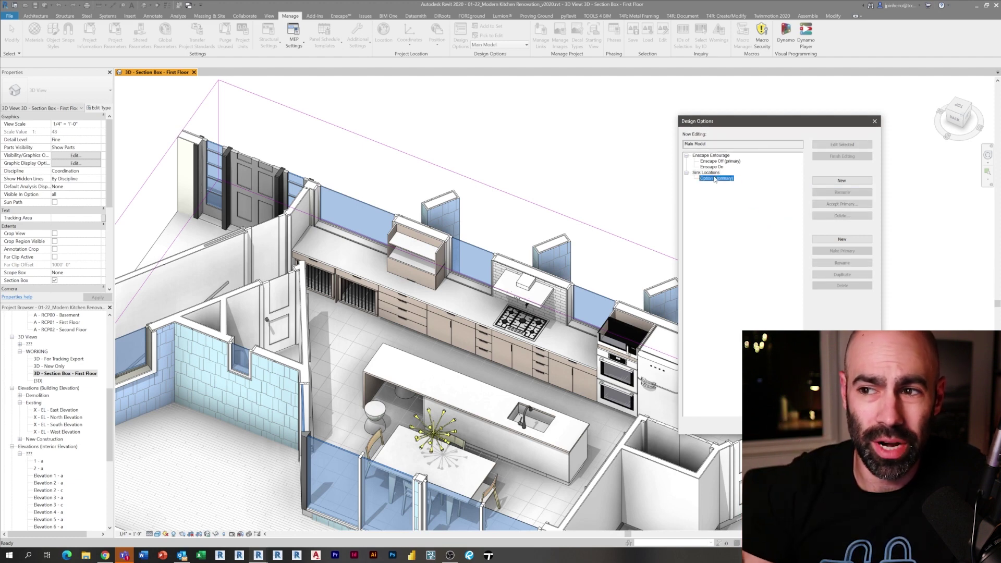
Step: Rename the primary option of the Sink Locations set to Sink at Island
left_click(842, 263)
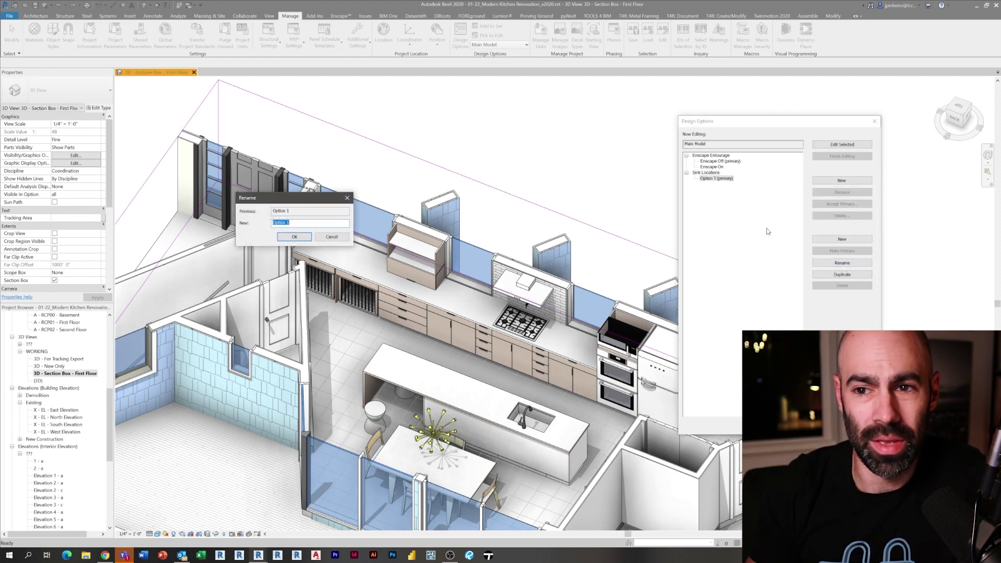
type("Sink at Isla")
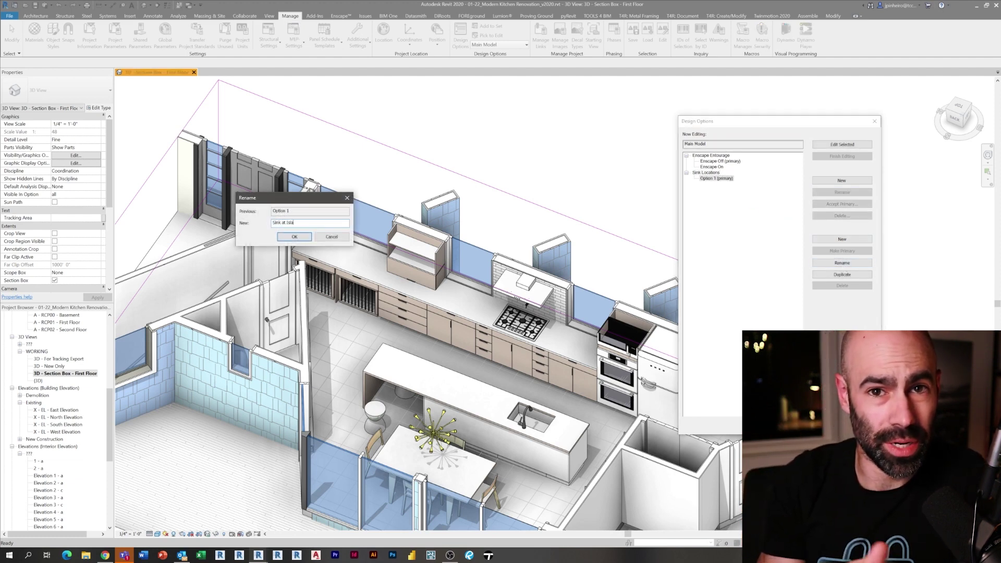
type("nd")
key("Return")
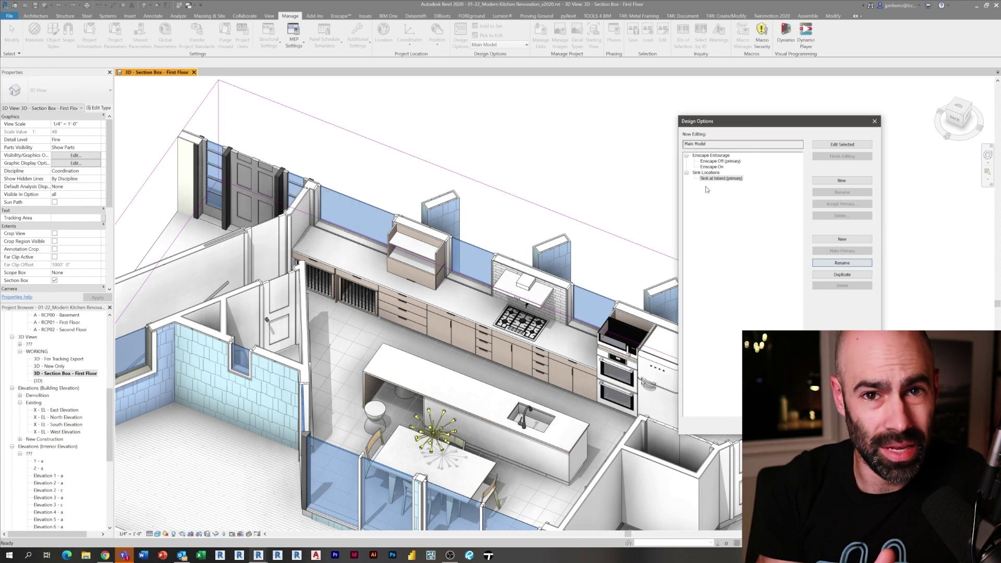
Step: Duplicate the Sink at Island option, rename the copy Sink at North Wall, and close the design options settings
left_click(841, 263)
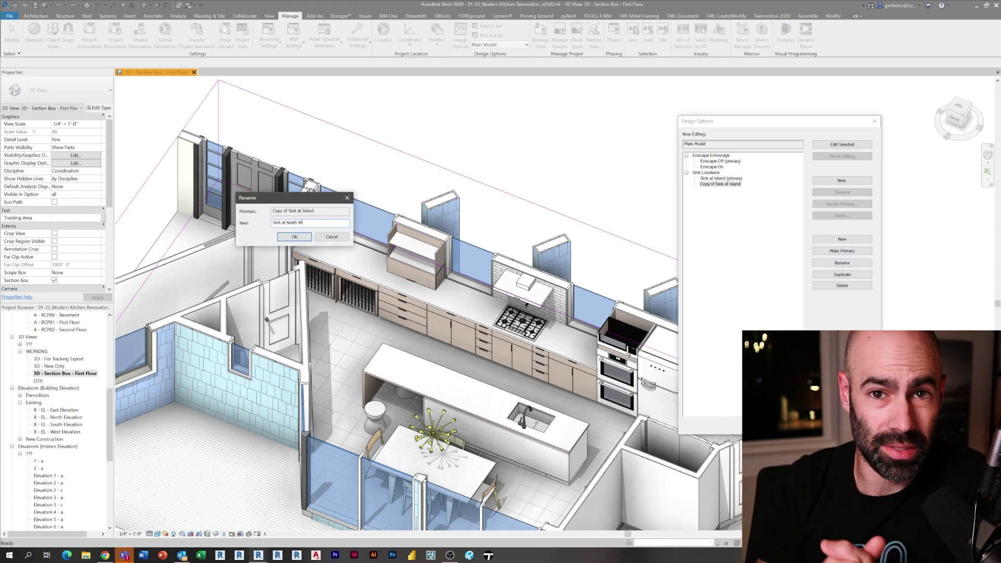
left_click(296, 237)
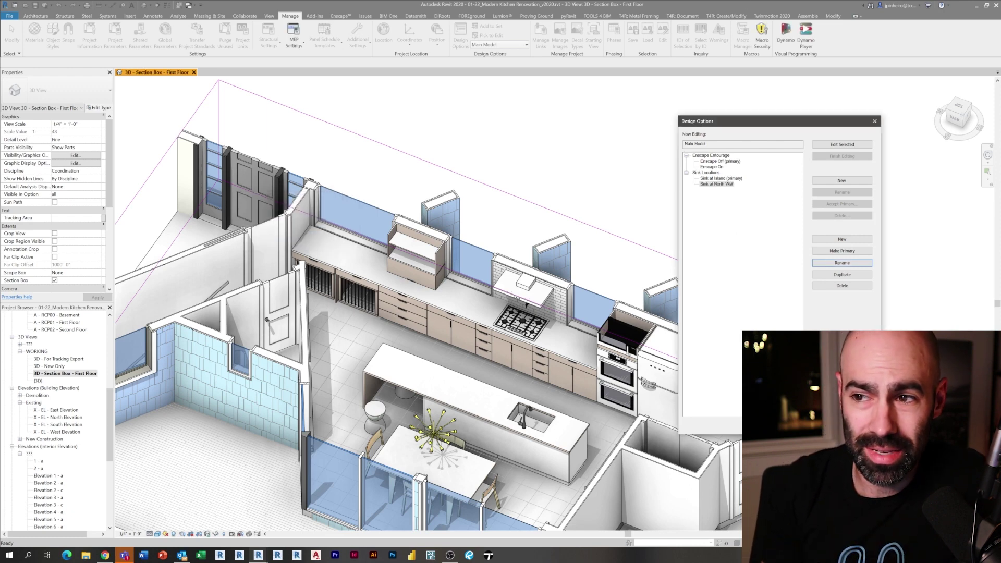
left_click(842, 425)
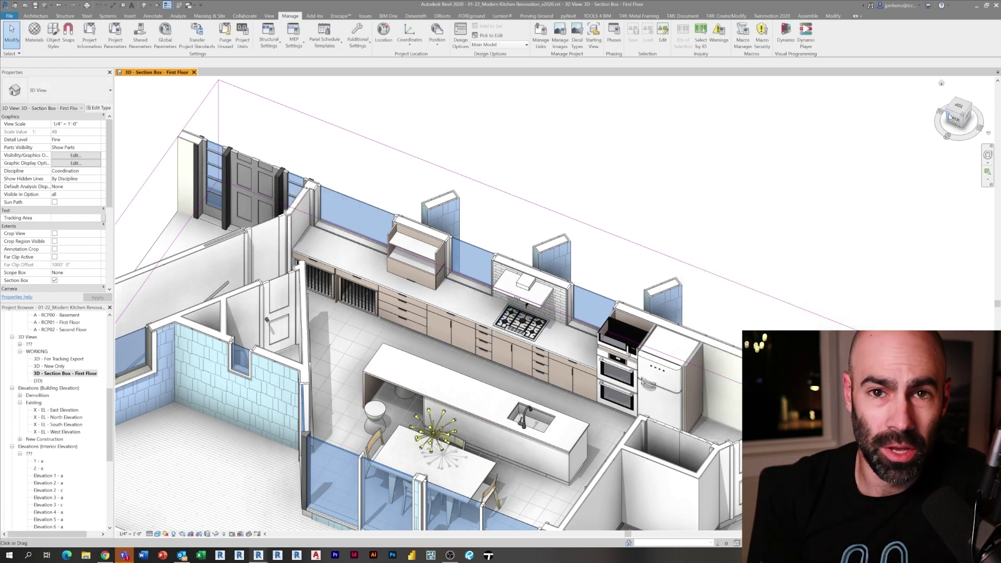
Step: Examine the kitchen layout from above and in perspective, comparing the island sink with the north wall counter
middle_click_drag(518, 193, 516, 230)
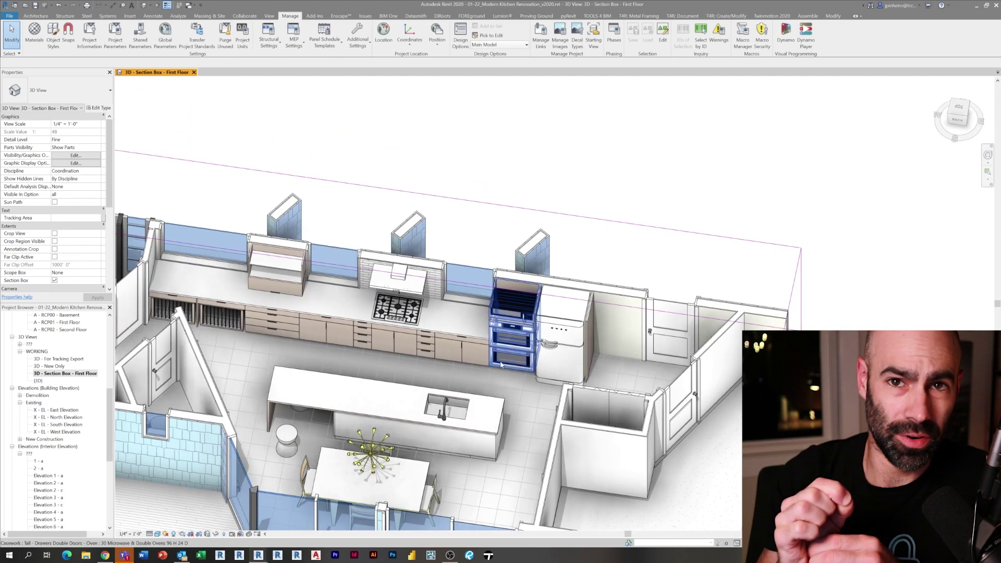
left_click(960, 112)
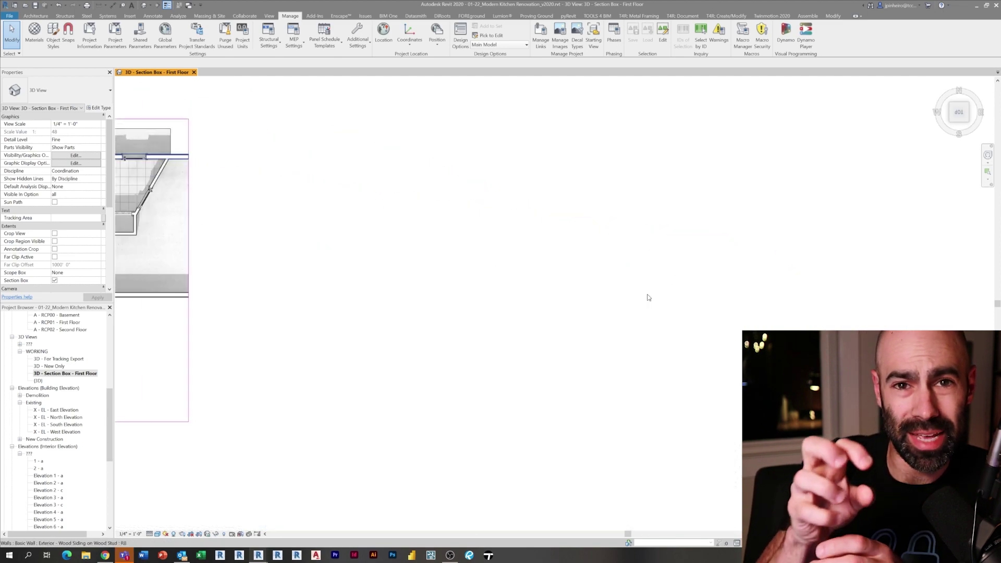
scroll(589, 186, "up", 5)
middle_click_drag(589, 186, 541, 209)
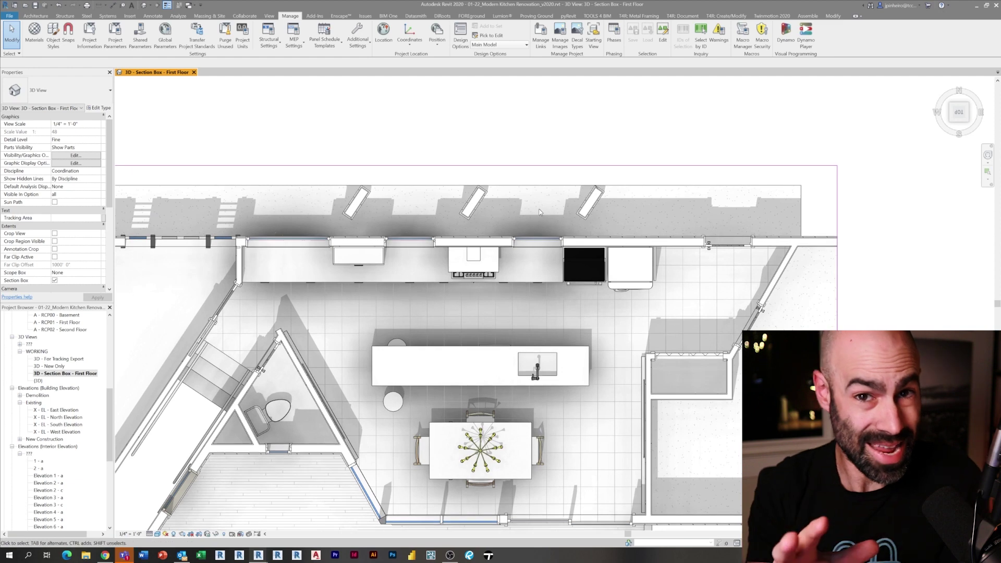
scroll(540, 211, "down", 5)
middle_click_drag(544, 278, 506, 254)
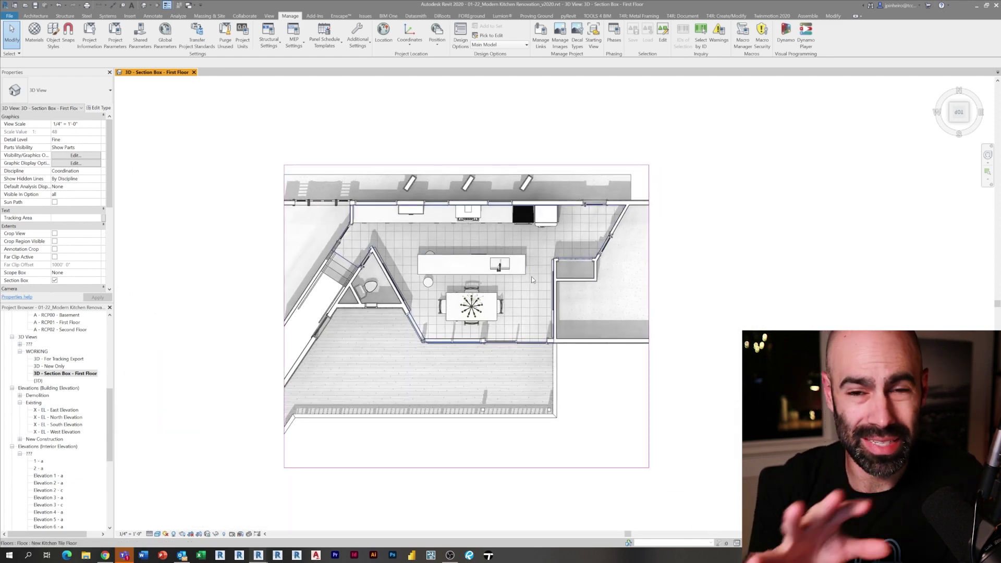
scroll(461, 243, "up", 3)
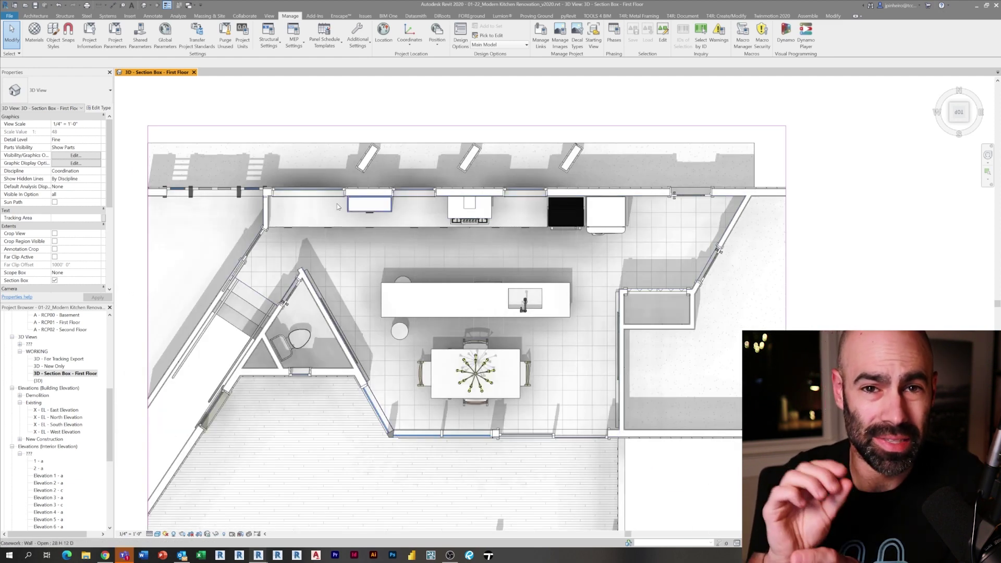
middle_click_drag(537, 308, 569, 350, "shift")
scroll(563, 323, "up", 3)
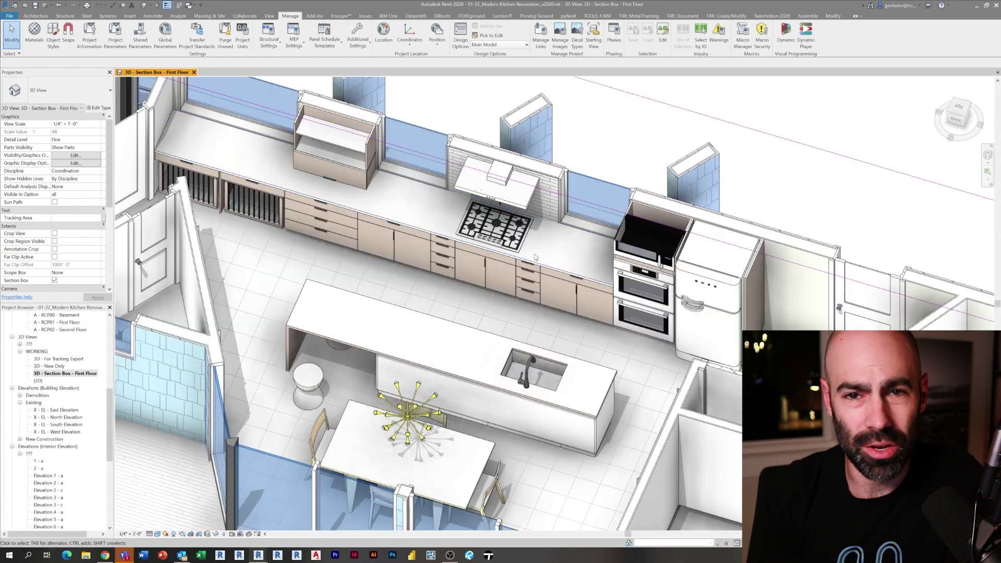
Step: Select the north wall countertop, the base cabinet under the cooktop, the island sink and the island countertop
left_click(535, 257)
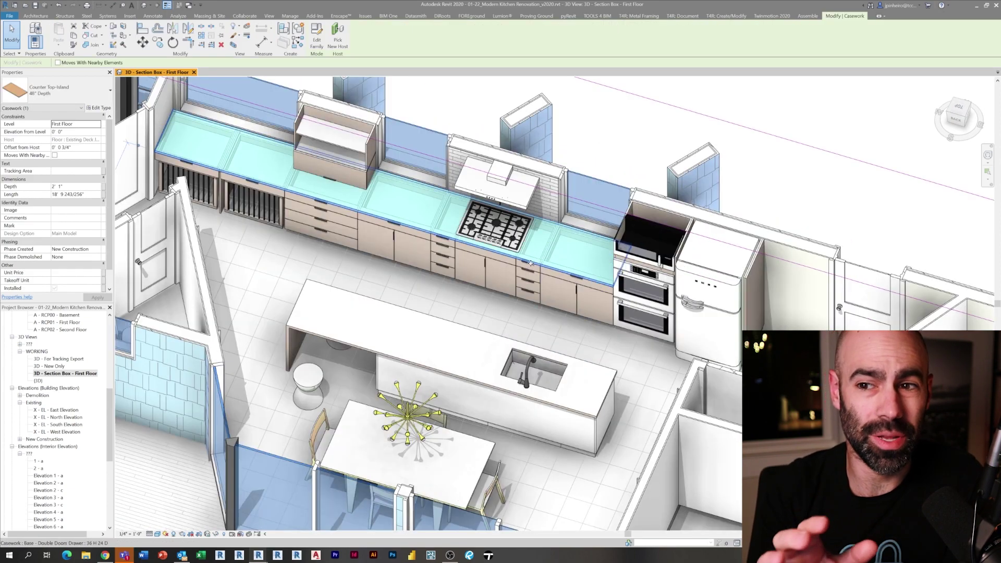
middle_click_drag(535, 257, 510, 233, "shift")
scroll(510, 233, "up", 3)
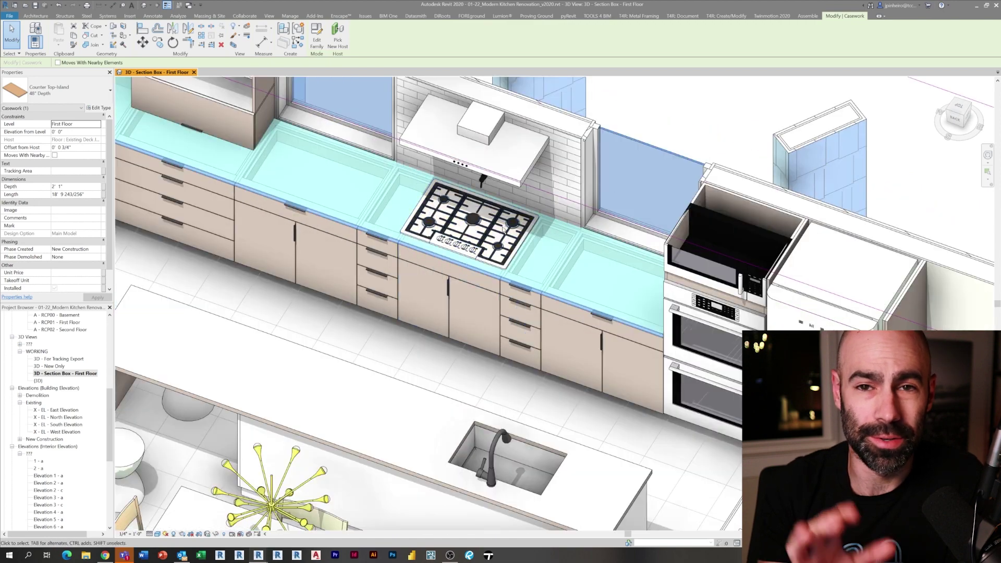
left_click(526, 290, "ctrl")
middle_click_drag(532, 325, 535, 297, "shift")
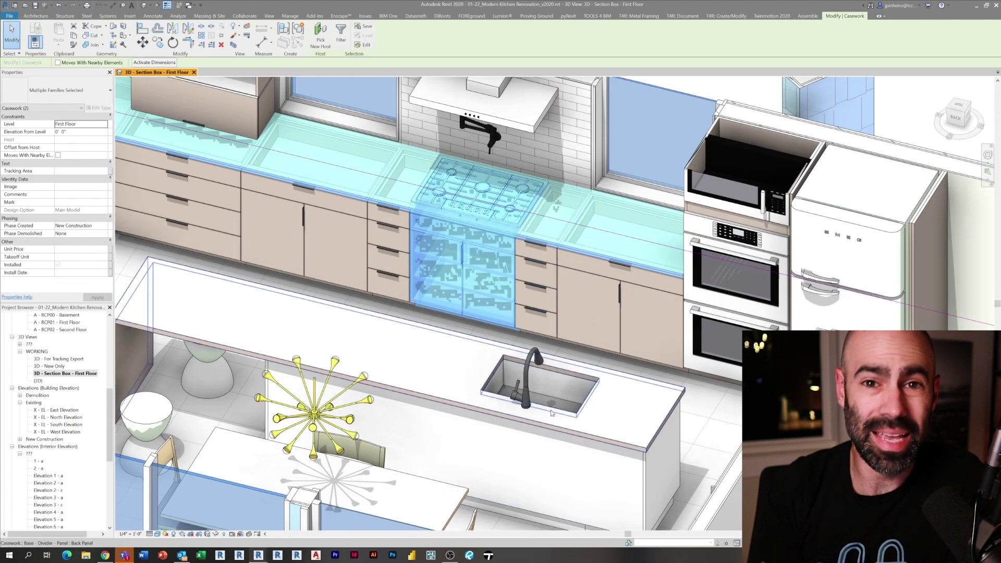
left_click(530, 383, "ctrl")
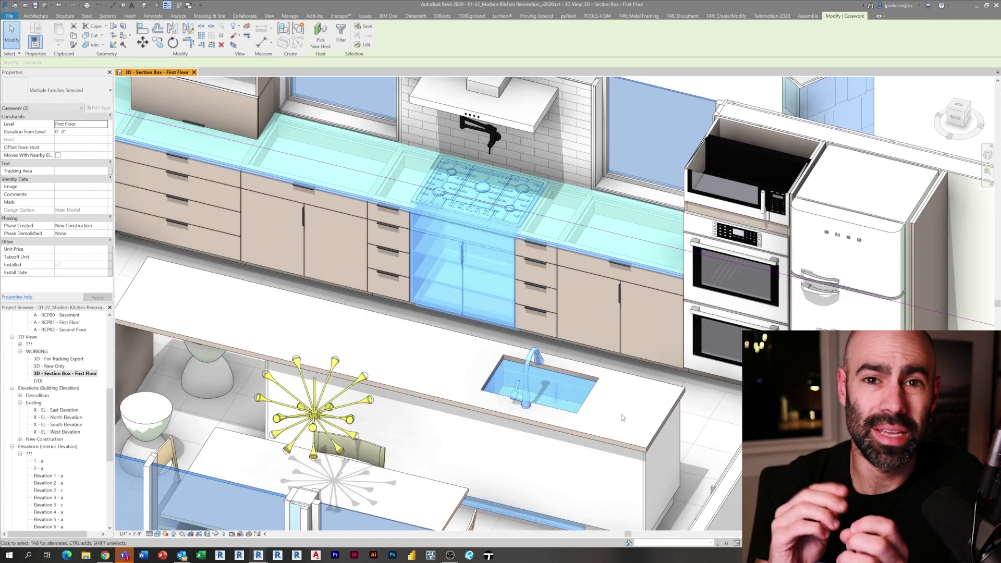
left_click(643, 446, "ctrl")
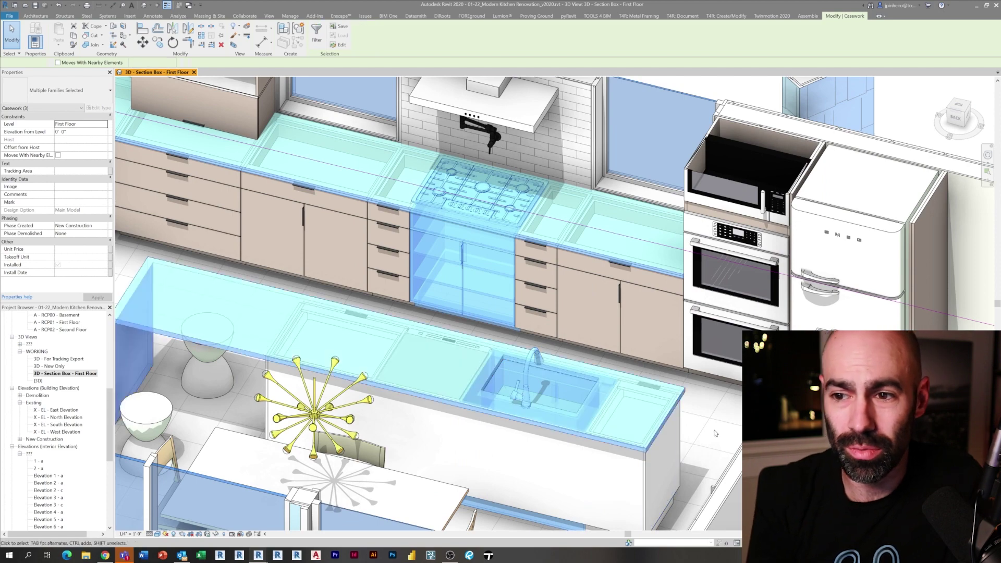
Step: Add the range hood area, the window beside it and the north exterior wall layers to the selection
left_click(581, 128, "ctrl")
middle_click_drag(614, 145, 519, 311)
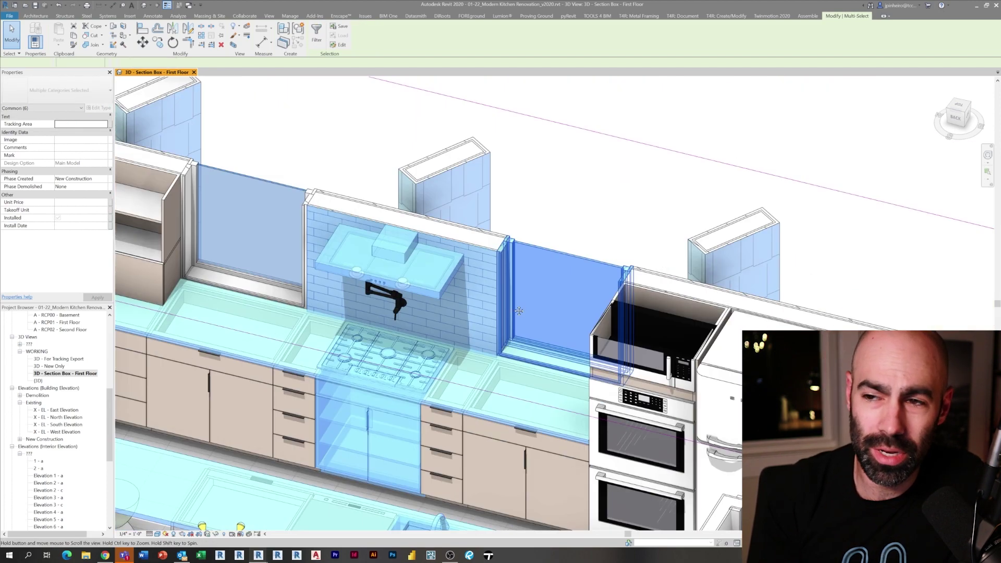
left_click(519, 310, "ctrl")
left_click(656, 276, "ctrl")
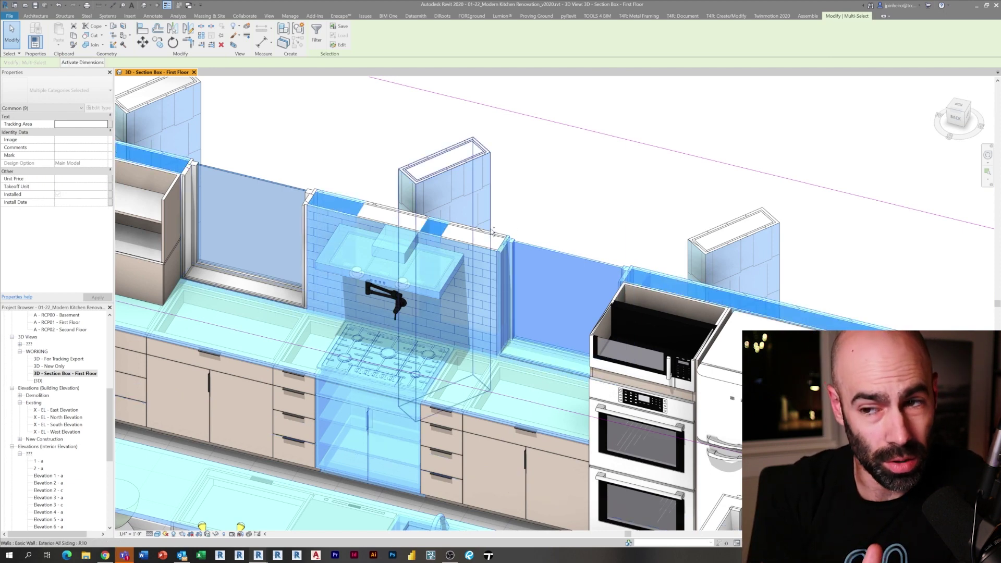
left_click(485, 214, "ctrl")
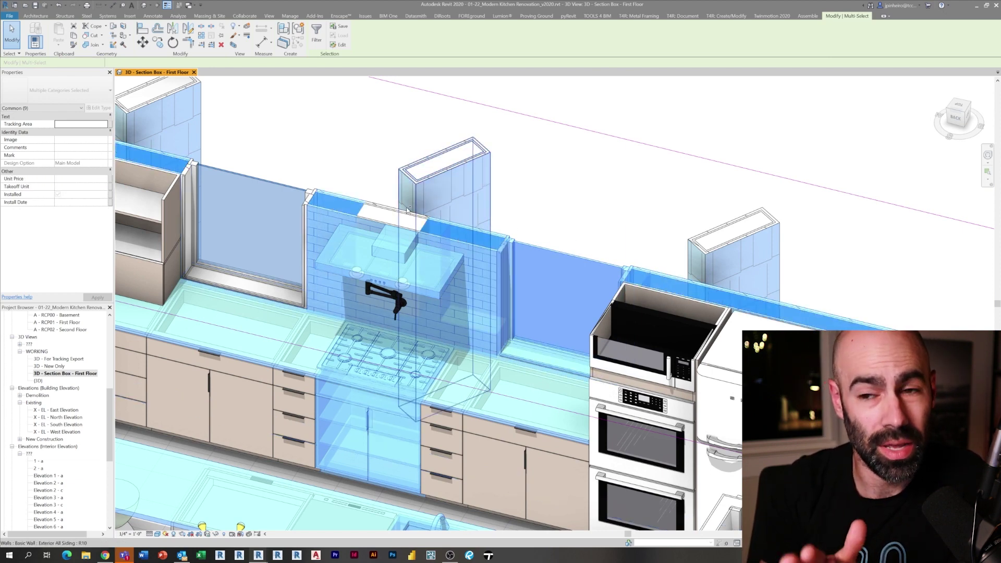
left_click(503, 244, "ctrl")
Step: Add the remaining two north wall windows on either side of the open shelf cabinet to the selection
middle_click_drag(528, 266, 820, 368)
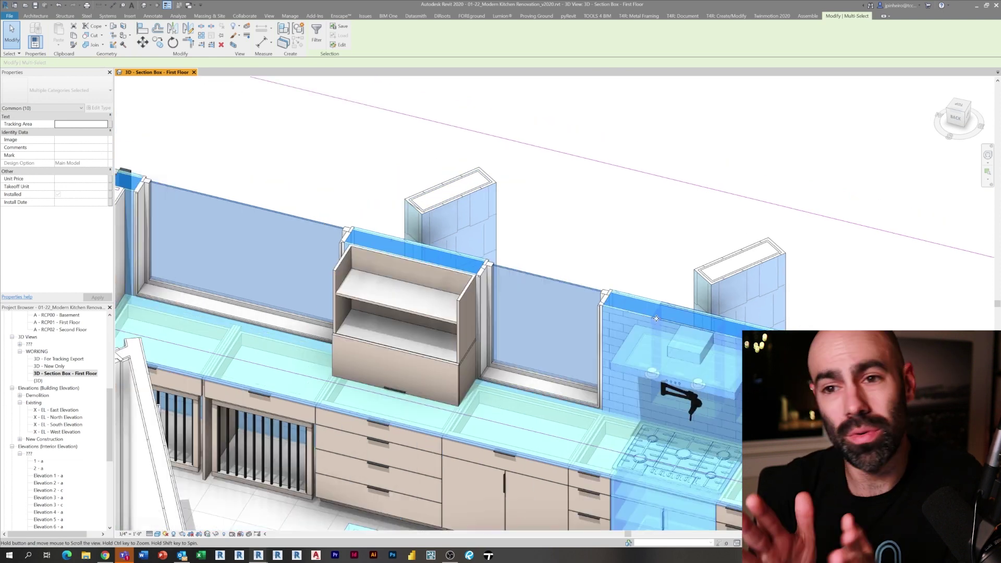
middle_click_drag(494, 267, 539, 280)
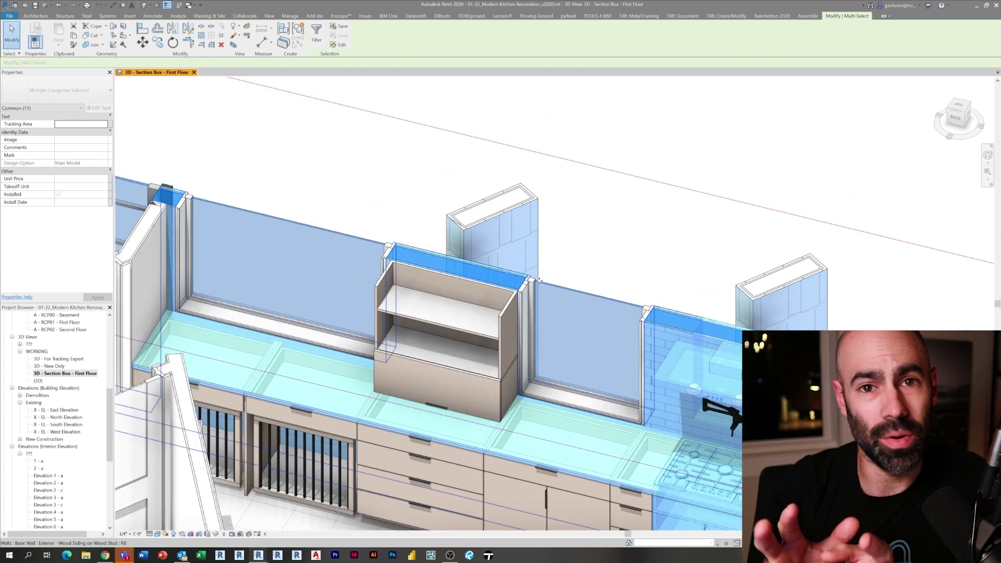
left_click(565, 288, "ctrl")
left_click(330, 228, "ctrl")
scroll(306, 224, "down", 2)
middle_click_drag(467, 377, 335, 358, "shift")
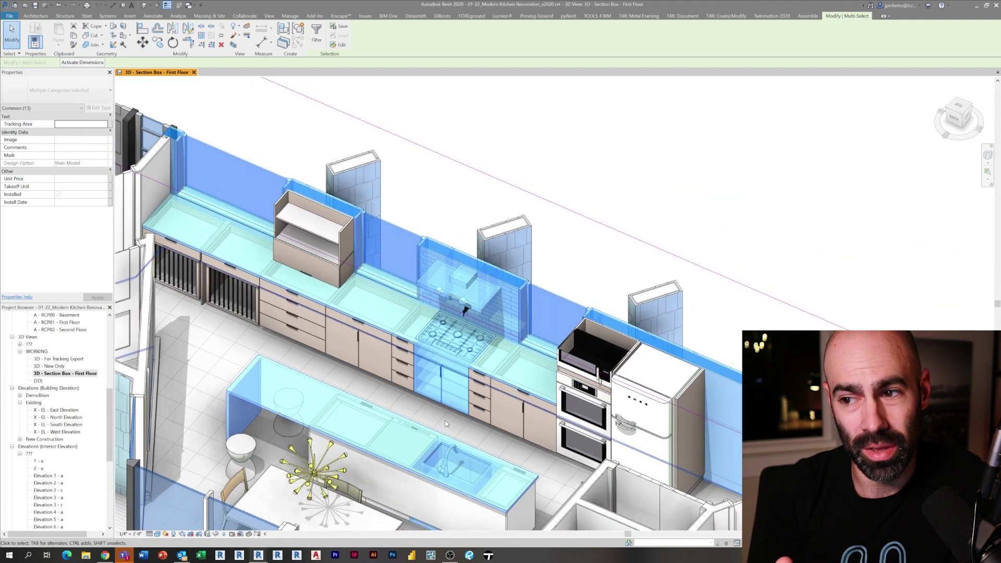
Step: Add the north wall base cabinets around the cooktop, the island dishwasher and the neighbouring island cabinet to the selection
middle_click_drag(434, 399, 412, 381, "shift")
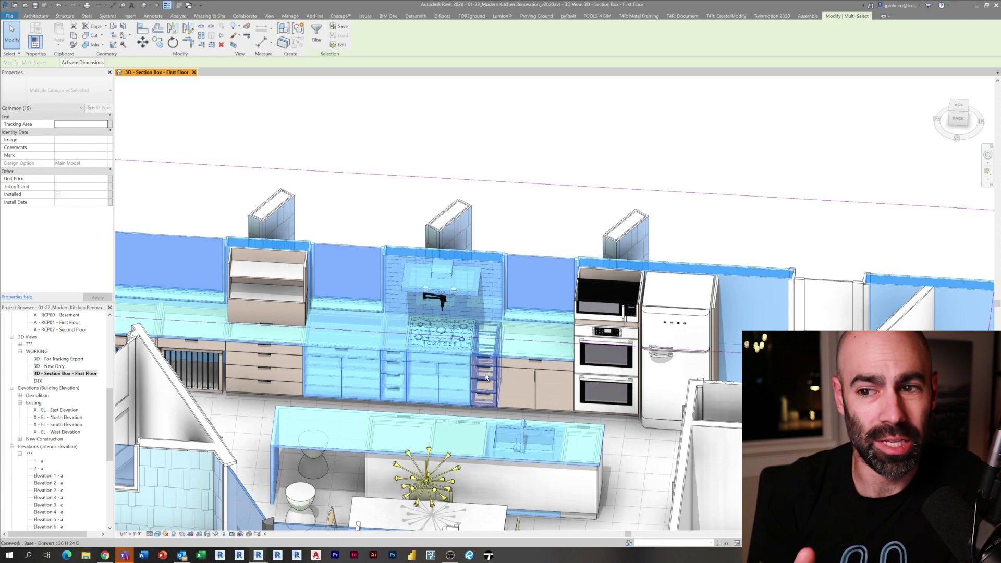
left_click(532, 372, "ctrl")
left_click(530, 380, "ctrl")
middle_click_drag(530, 380, 359, 325, "shift")
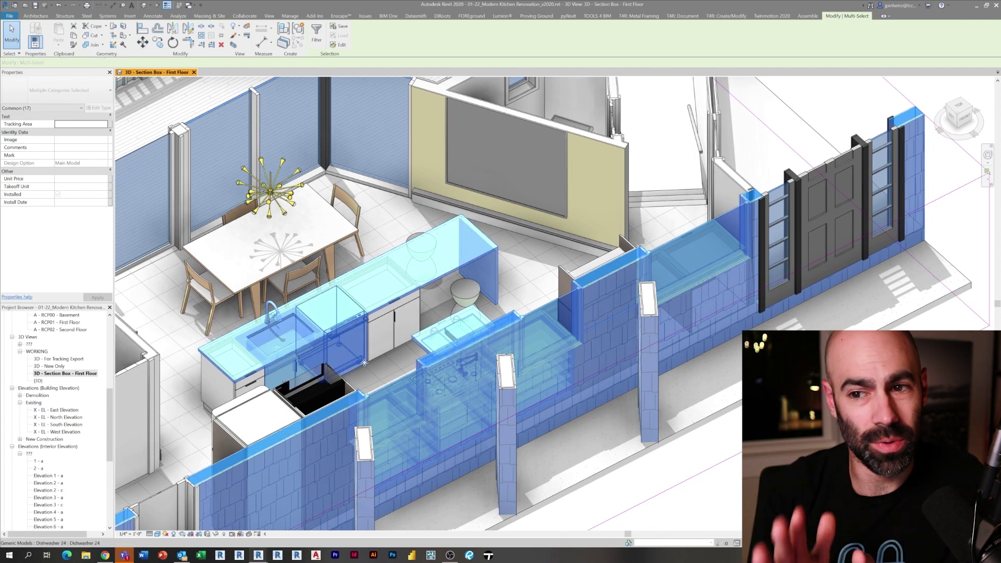
left_click(396, 327, "ctrl")
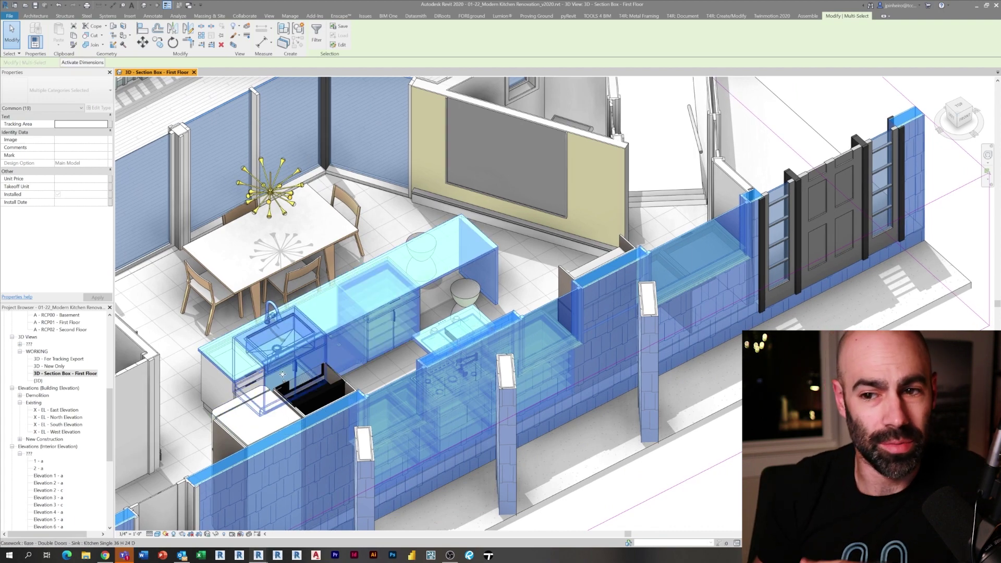
left_click(395, 314, "ctrl")
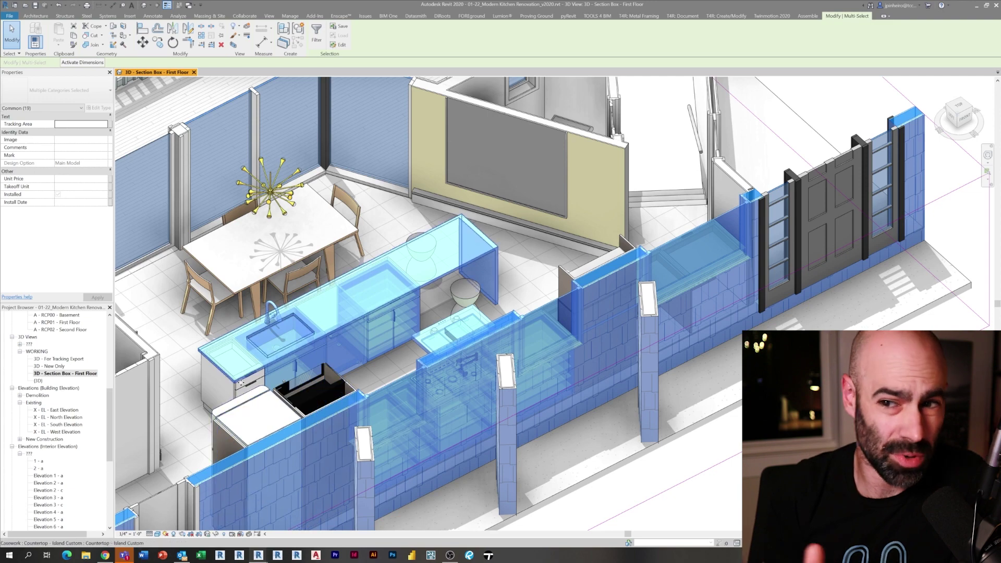
Step: Add the selected kitchen elements to both the Sink at Island and Sink at North Wall options of Sink Locations
scroll(246, 383, "up", 4)
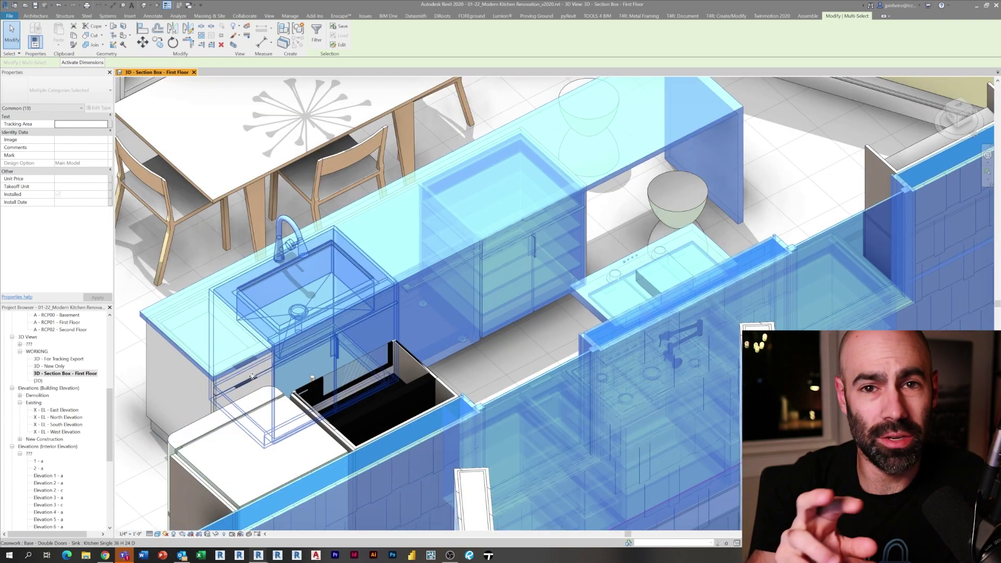
scroll(250, 384, "down", 3)
middle_click_drag(250, 385, 282, 382, "shift")
scroll(352, 375, "down", 2)
left_click(290, 16)
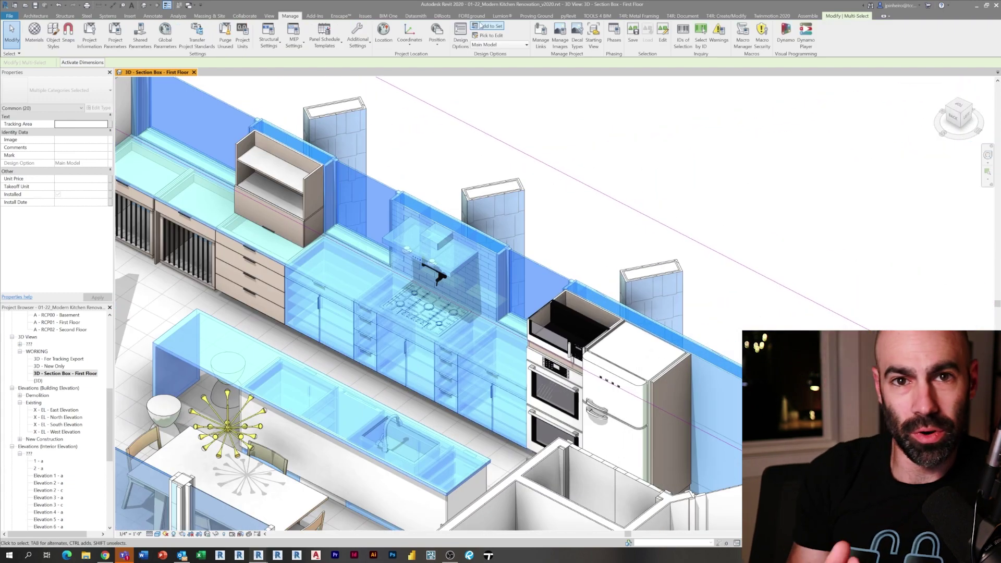
left_click(482, 26)
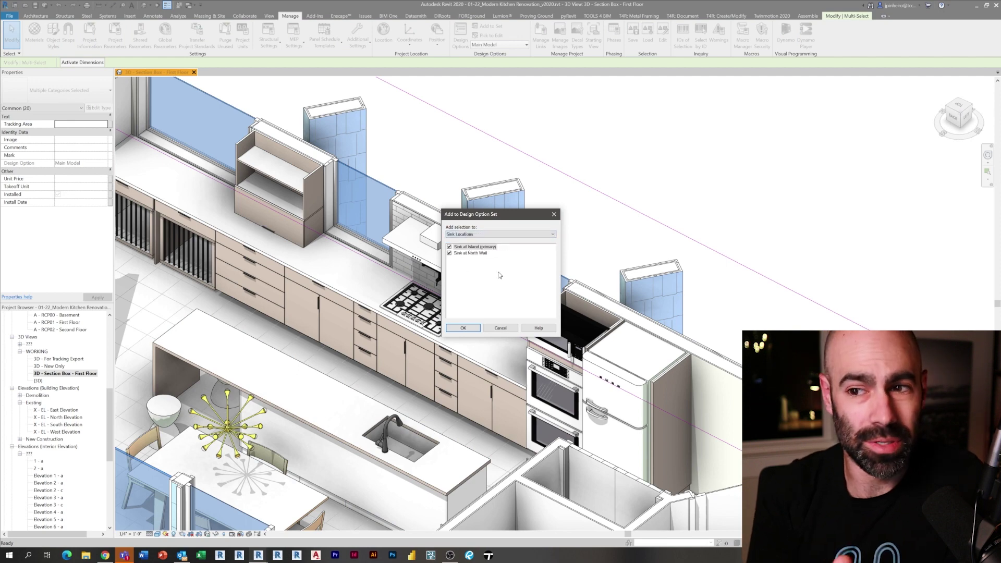
left_click(463, 328)
Step: Make Sink at North Wall the active design option for editing the counter around the cooktop
scroll(469, 302, "down", 2)
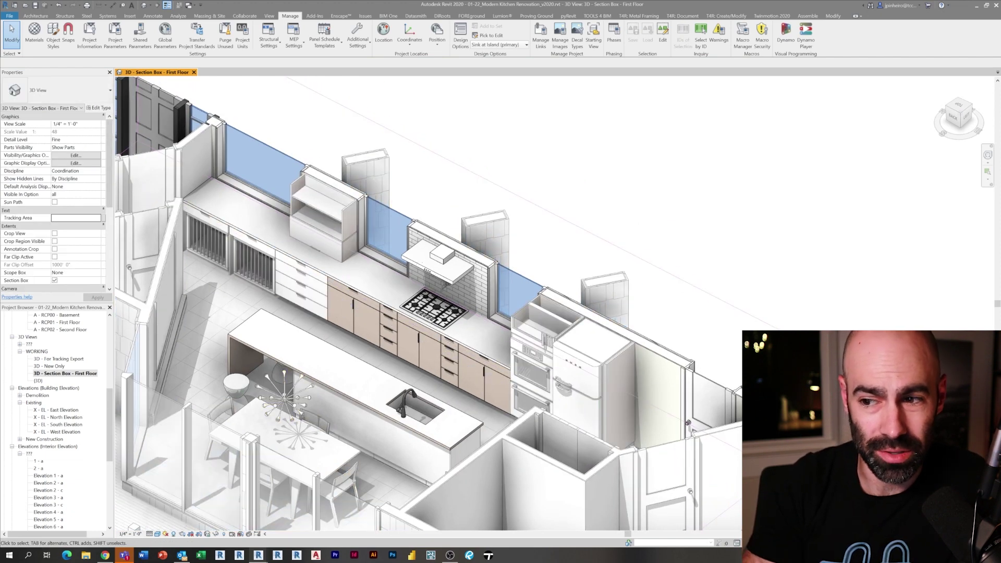
scroll(402, 310, "up", 5)
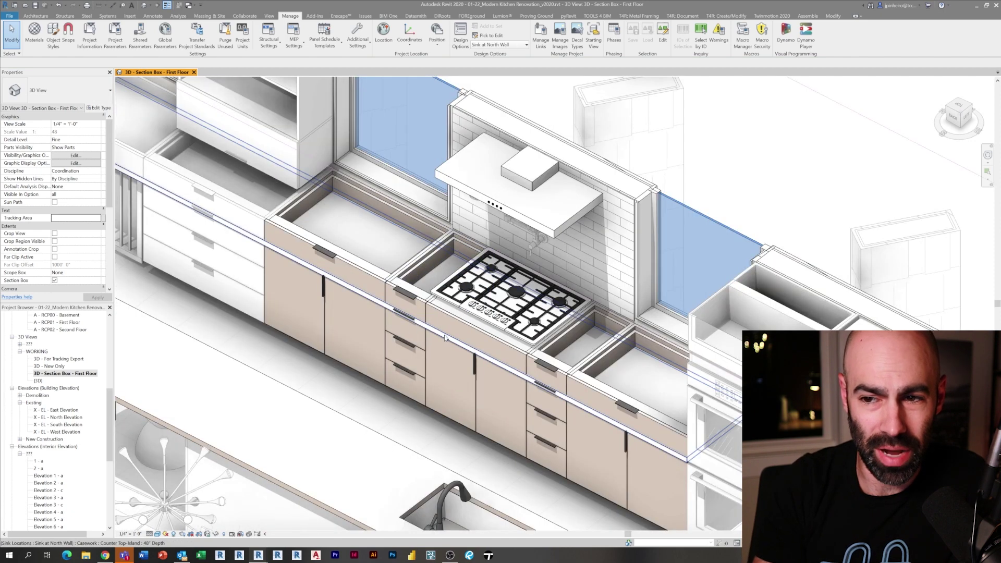
Step: Open the new construction floor plan A - FP01 - First Floor, showing the island and the north wall cabinets
left_click(445, 338)
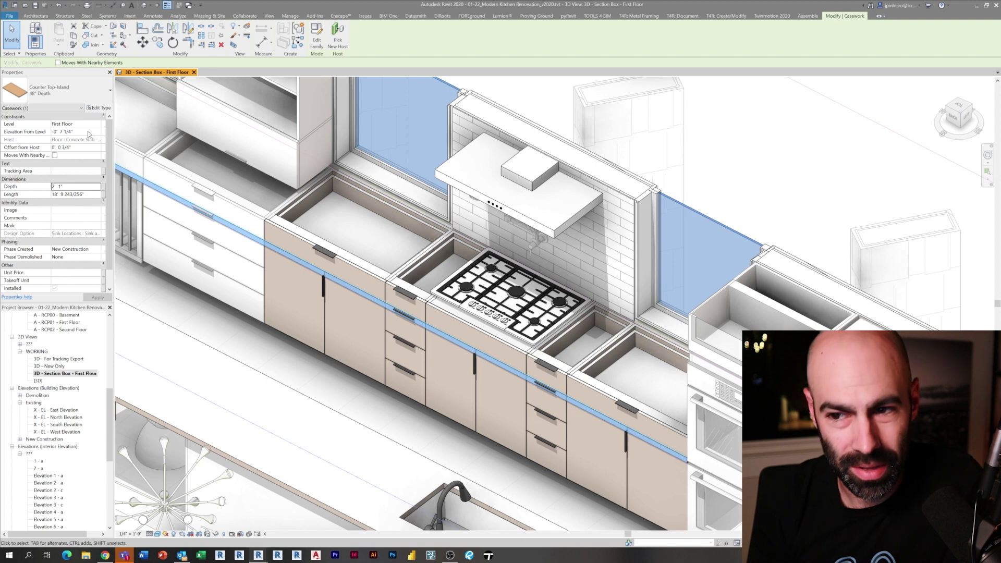
key("Escape")
scroll(76, 417, "up", 10)
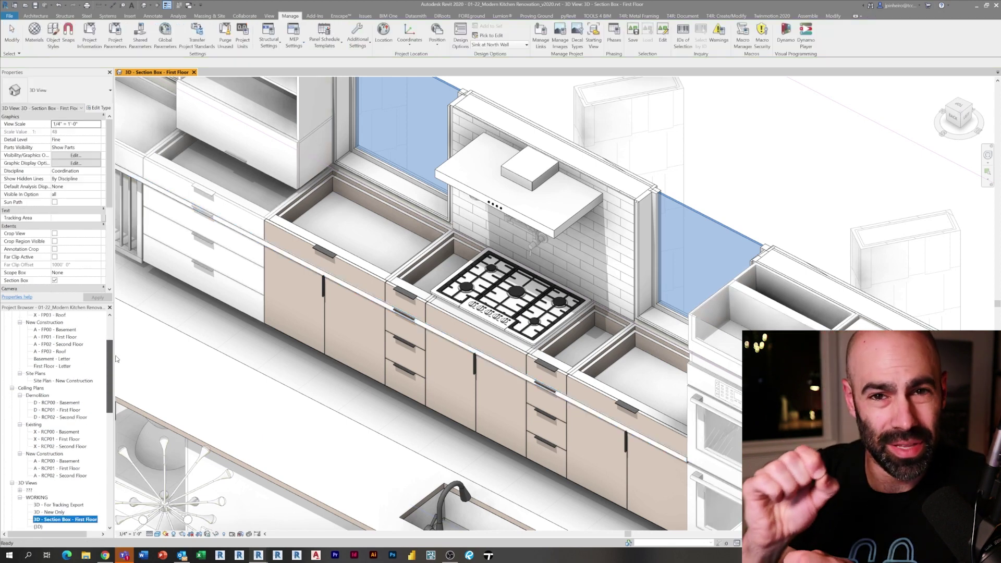
scroll(59, 442, "down", 4)
scroll(61, 394, "up", 2)
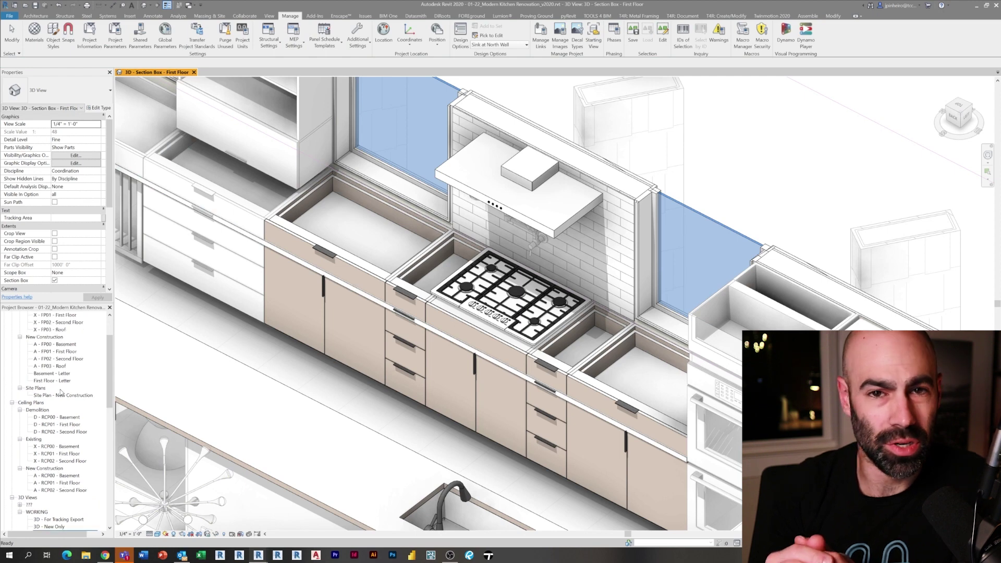
double_click(63, 352)
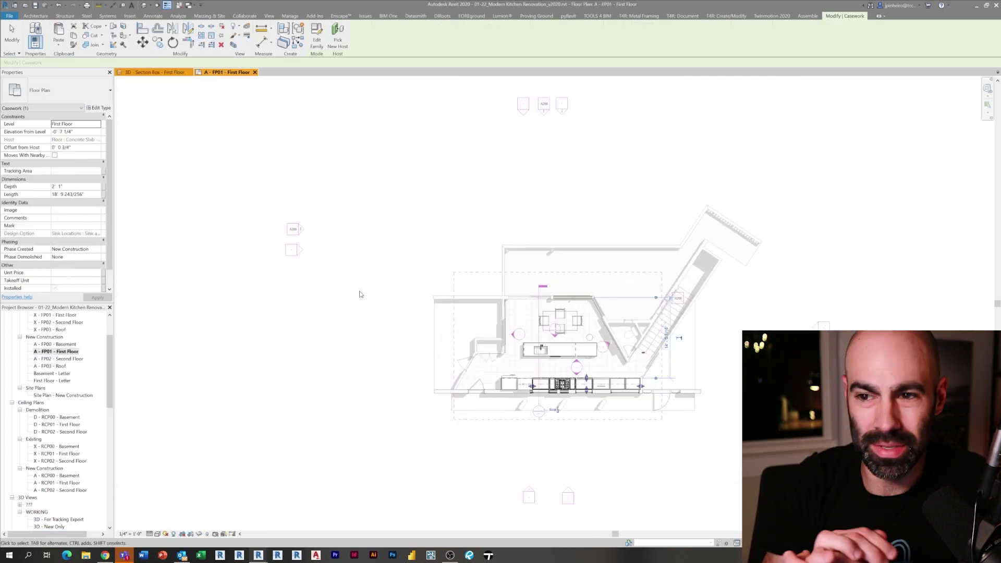
left_click(572, 358)
scroll(572, 358, "up", 5)
key("Escape")
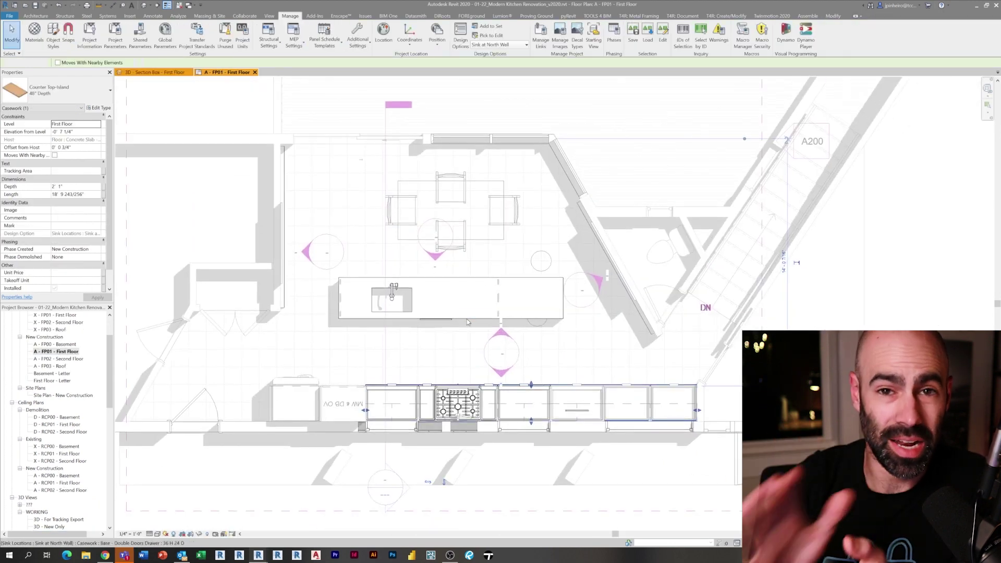
scroll(515, 388, "up", 2)
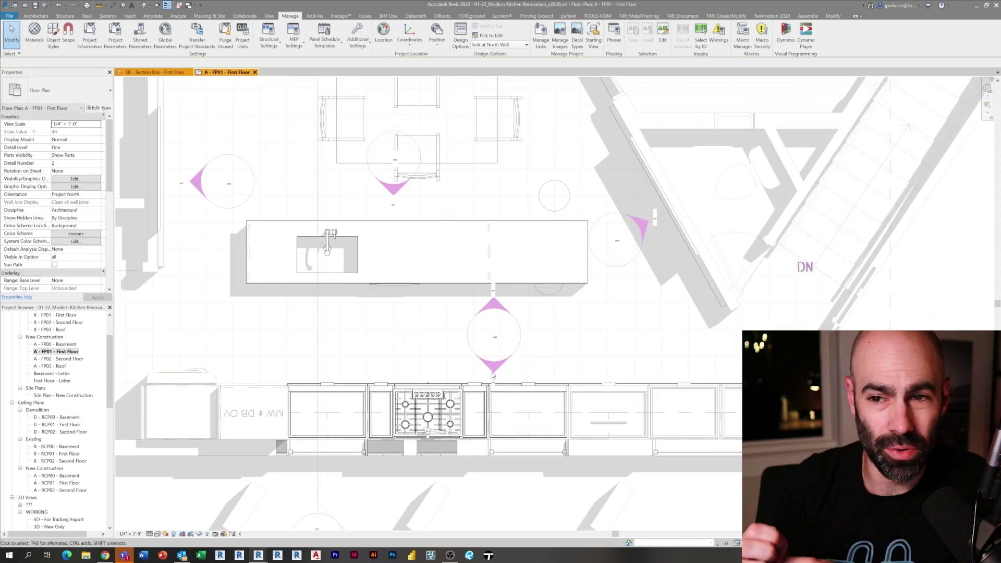
Step: Move the cooktop base cabinet out of the north wall run into the aisle and rotate it 180 degrees
left_click(452, 392)
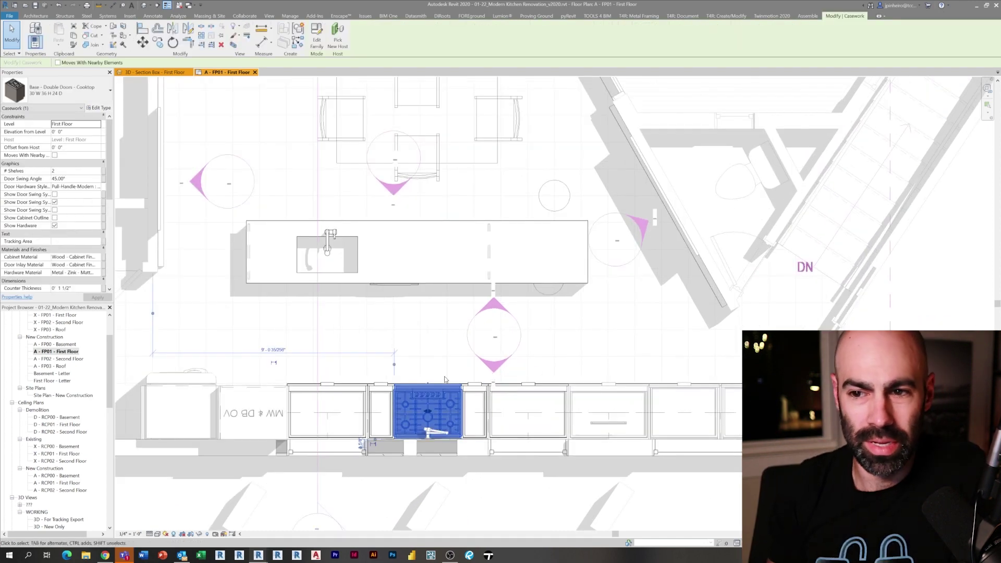
left_click_drag(430, 383, 349, 316)
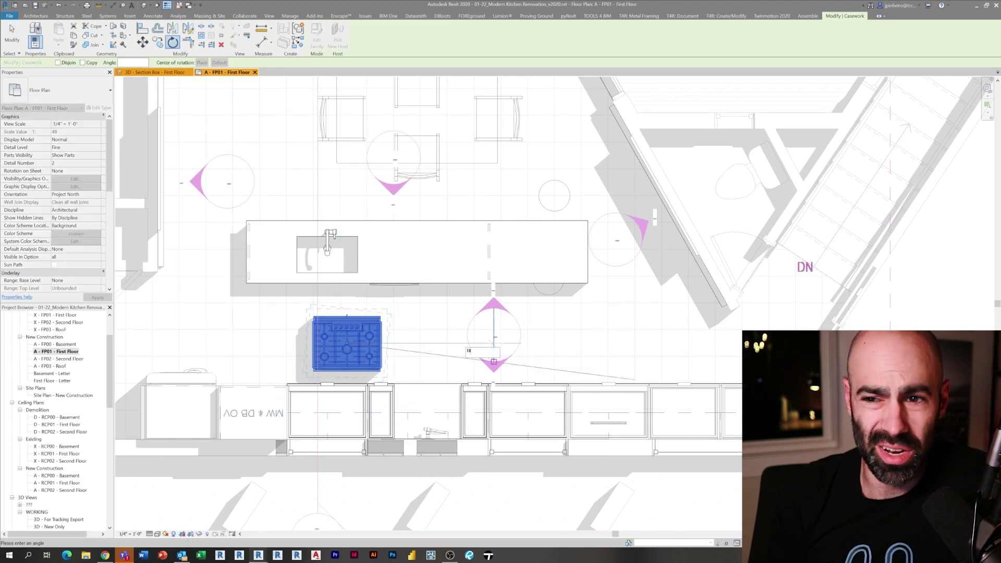
type("0")
key("Return")
key("Escape")
scroll(394, 308, "up", 2)
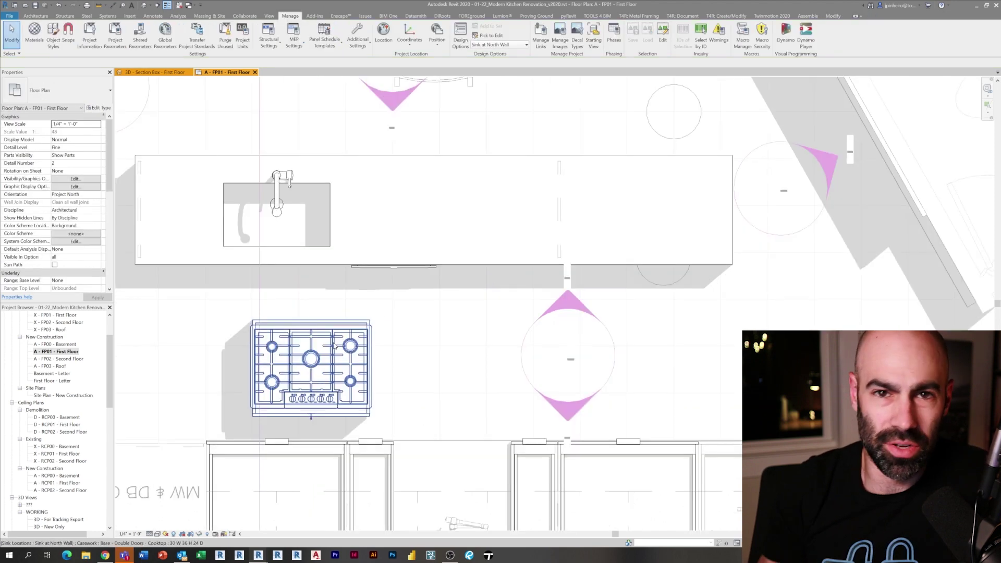
Step: Move the sink base cabinet out of the island to beside the cooktop and rotate it 180 degrees
left_click(291, 210)
left_click_drag(274, 202, 458, 346)
key("space")
key("space")
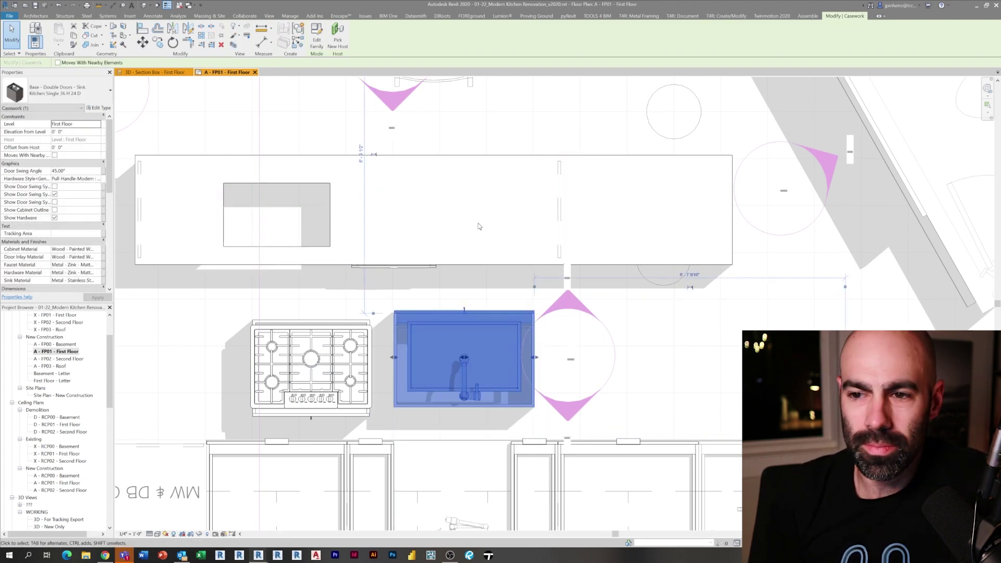
Step: Move the island dishwasher into the aisle beside the sink cabinet and rotate it 180 degrees
left_click(395, 265)
left_click(395, 268)
left_click_drag(395, 267, 650, 401)
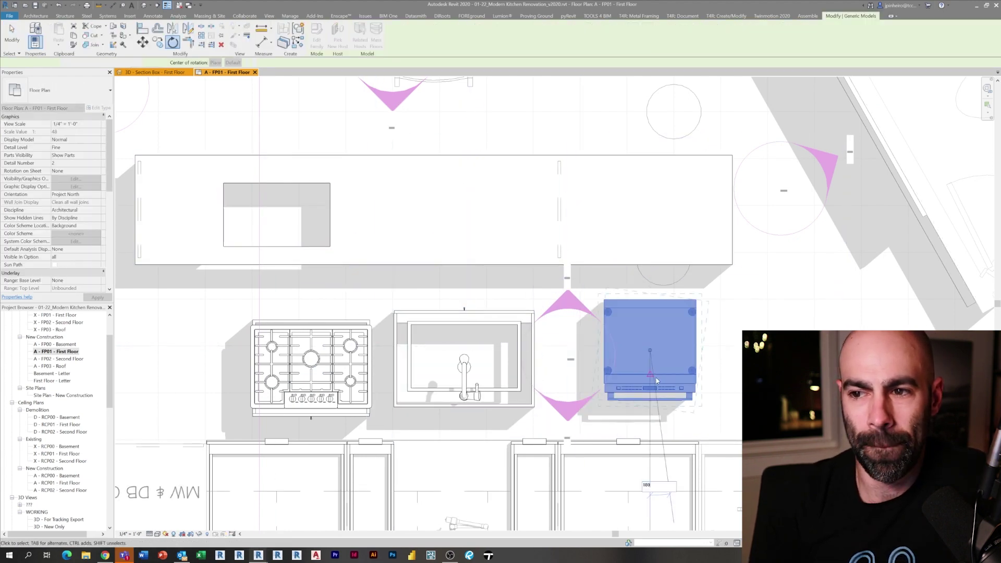
Step: Move the cooktop cabinet into the island, between the two remaining island base cabinets
left_click(316, 362)
scroll(316, 363, "up", 1)
key("m")
key("v")
left_click(381, 414)
left_click(324, 314)
left_click(342, 339)
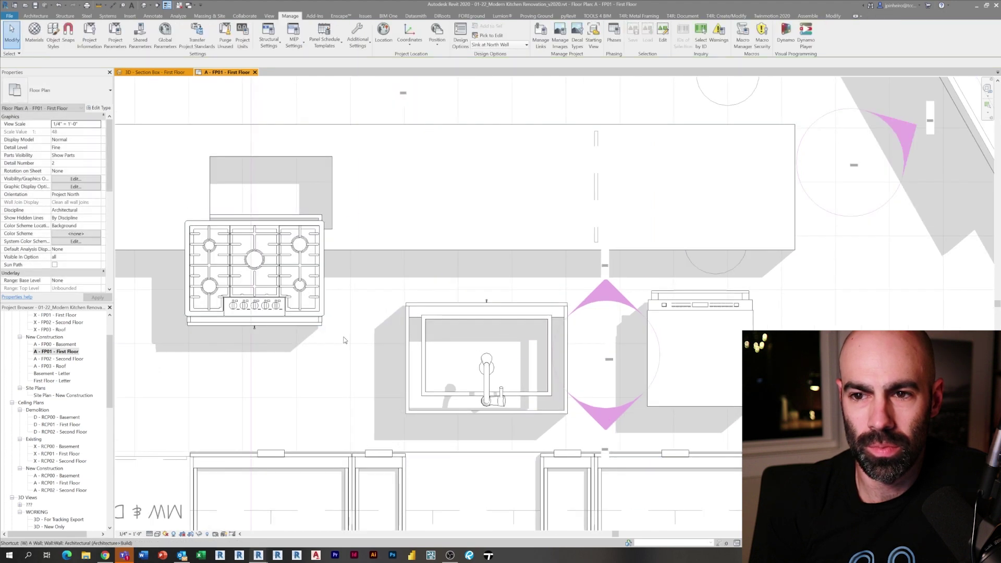
left_click(388, 400)
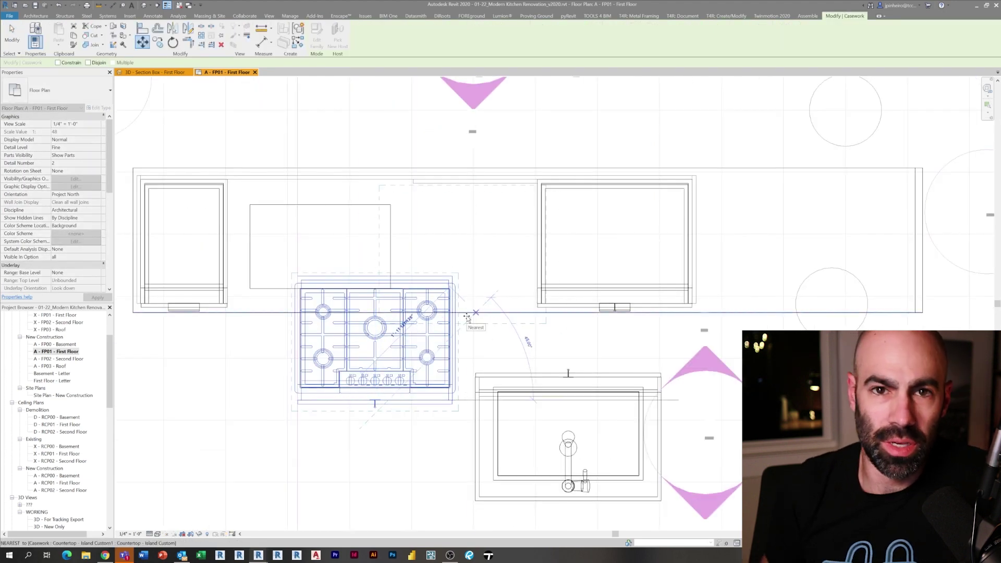
left_click(475, 313)
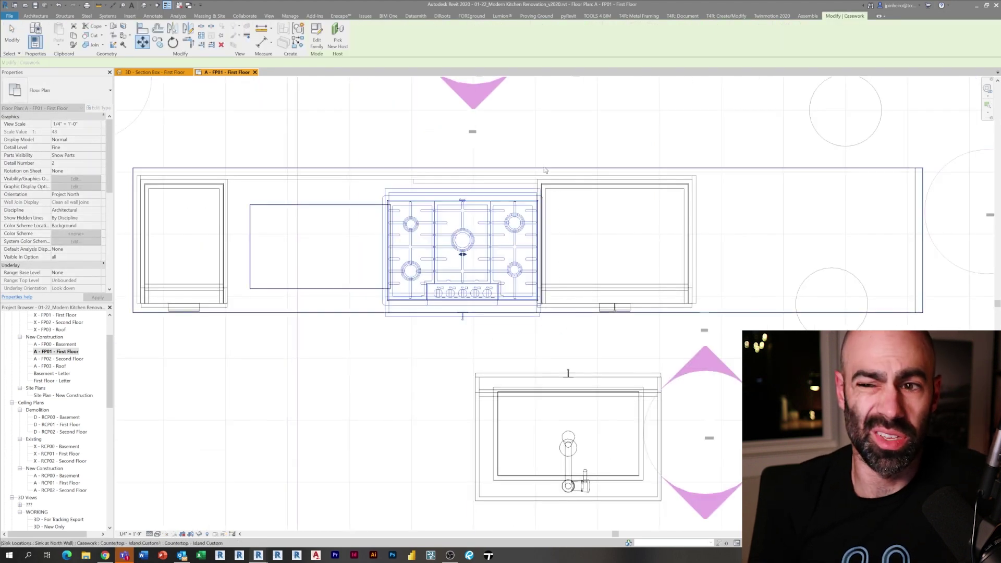
Step: Adjust the cooktop cabinet's position so it sits centred between its neighbouring island cabinets
scroll(536, 165, "up", 2)
left_click_drag(496, 230, 454, 238)
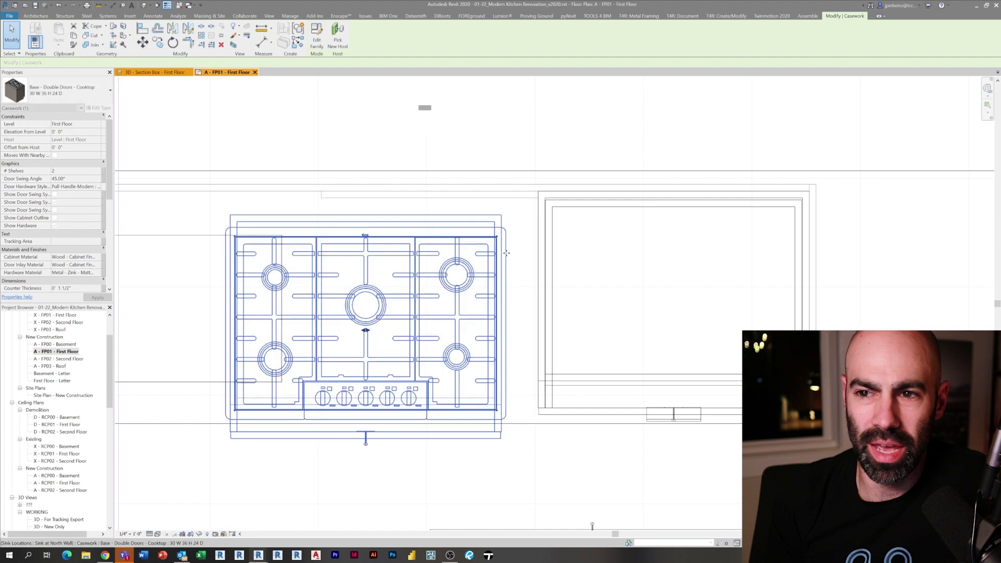
scroll(570, 213, "up", 2)
key("m")
key("v")
left_click(465, 234)
left_click(518, 234)
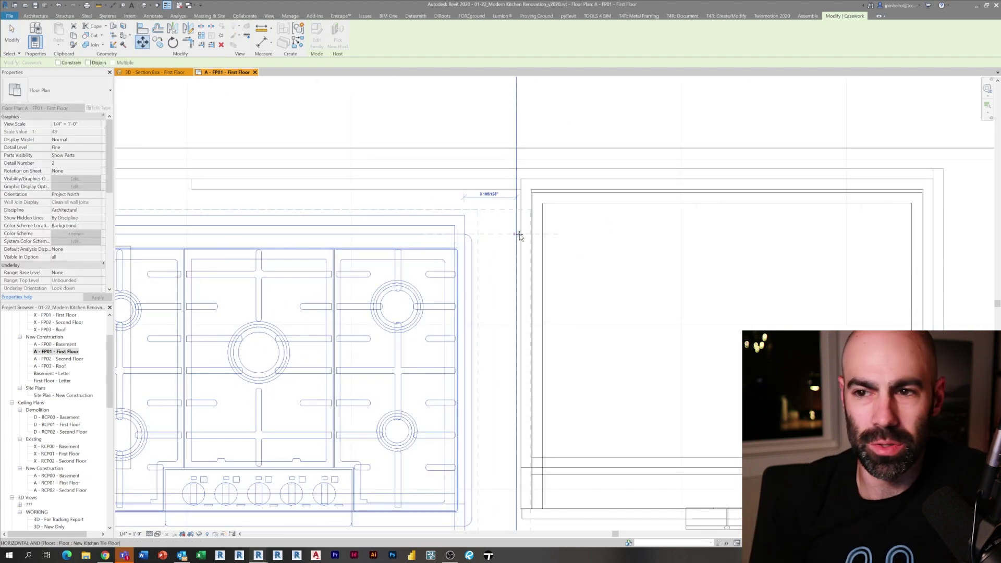
scroll(586, 270, "down", 3)
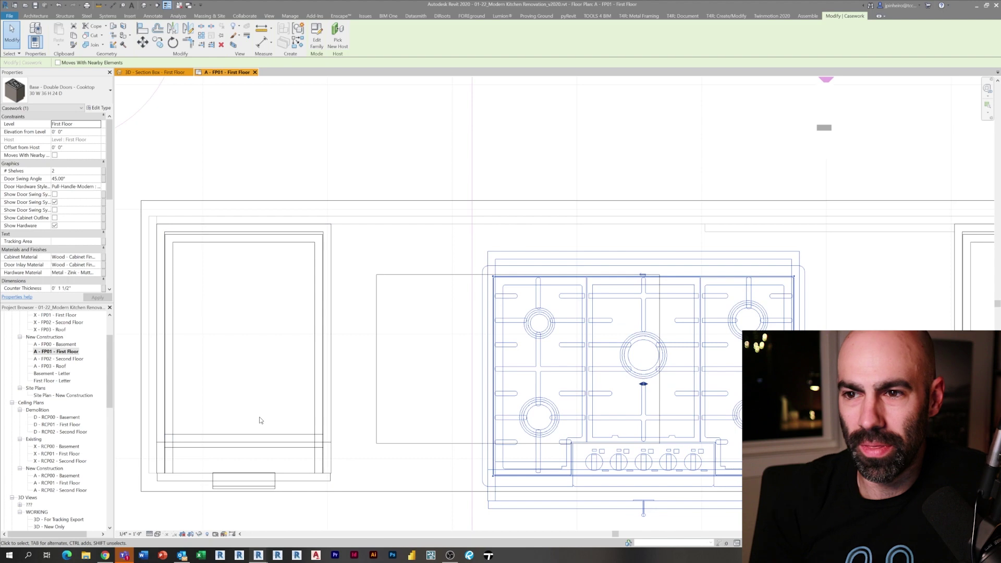
Step: Move the two narrow drawer cabinets flanking the former cooktop location out of the north wall run into the aisle
left_click(260, 418)
scroll(573, 359, "down", 2)
scroll(573, 356, "down", 3)
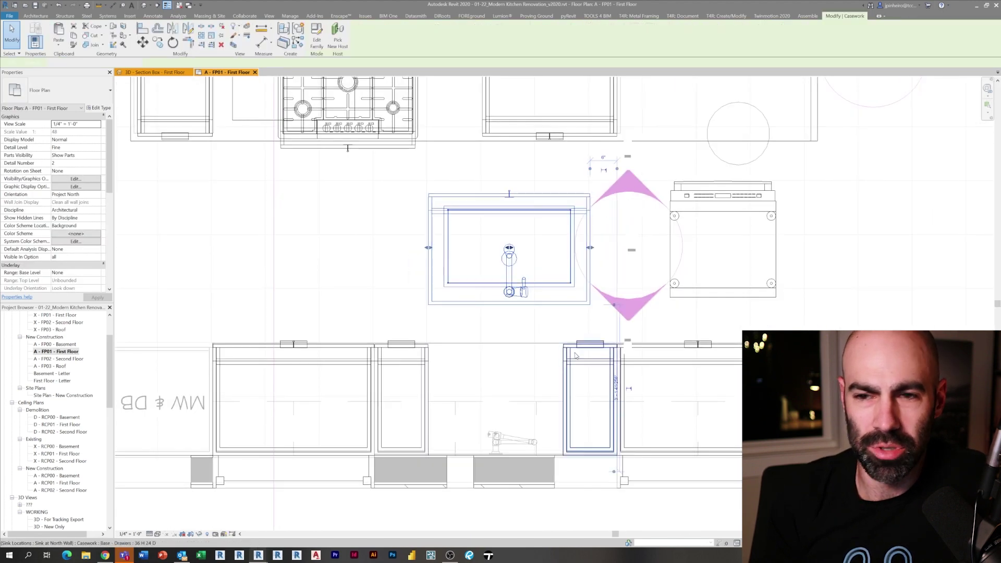
scroll(438, 466, "up", 3)
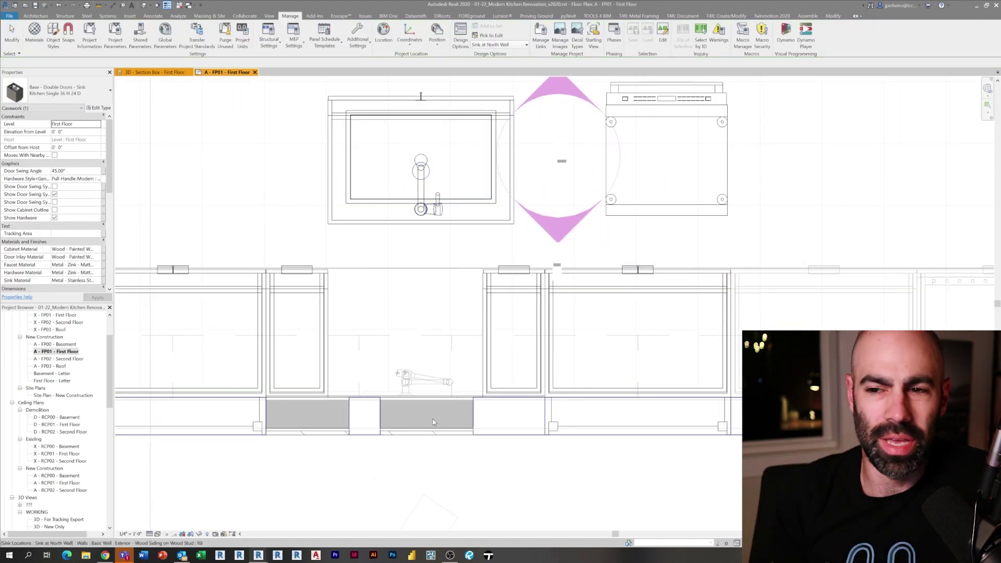
left_click(438, 466)
scroll(426, 392, "down", 2)
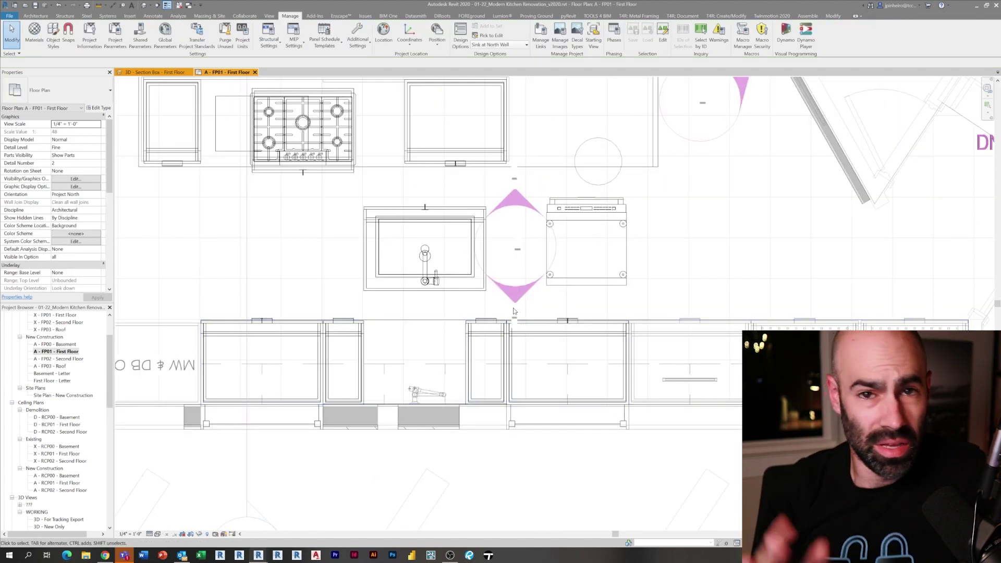
left_click(504, 365)
scroll(364, 338, "down", 2)
left_click(364, 339, "ctrl")
left_click_drag(364, 339, 202, 265)
left_click(395, 307)
scroll(424, 319, "up", 3)
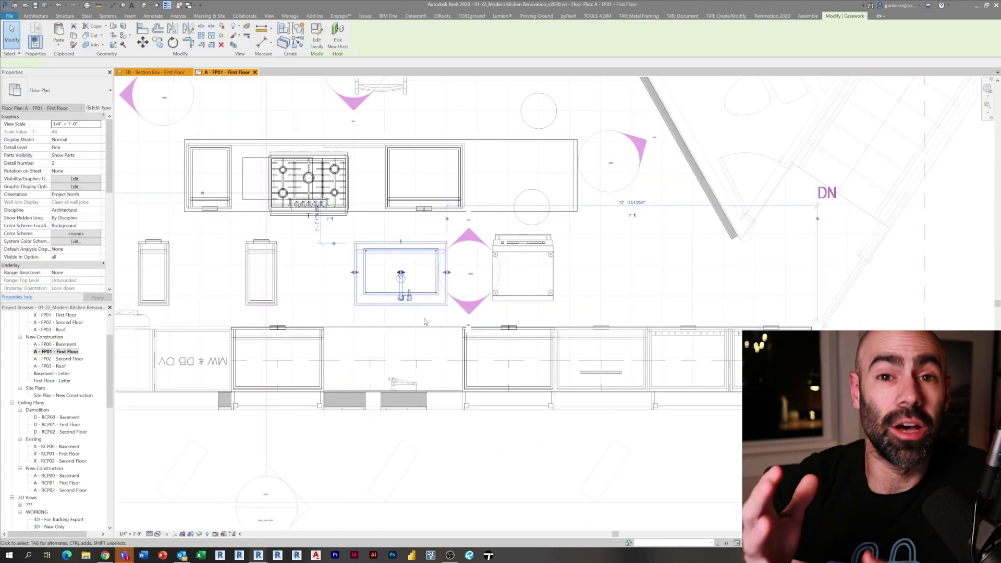
middle_click_drag(424, 317, 353, 334)
key("m")
key("v")
left_click(392, 317)
scroll(403, 456, "up", 4)
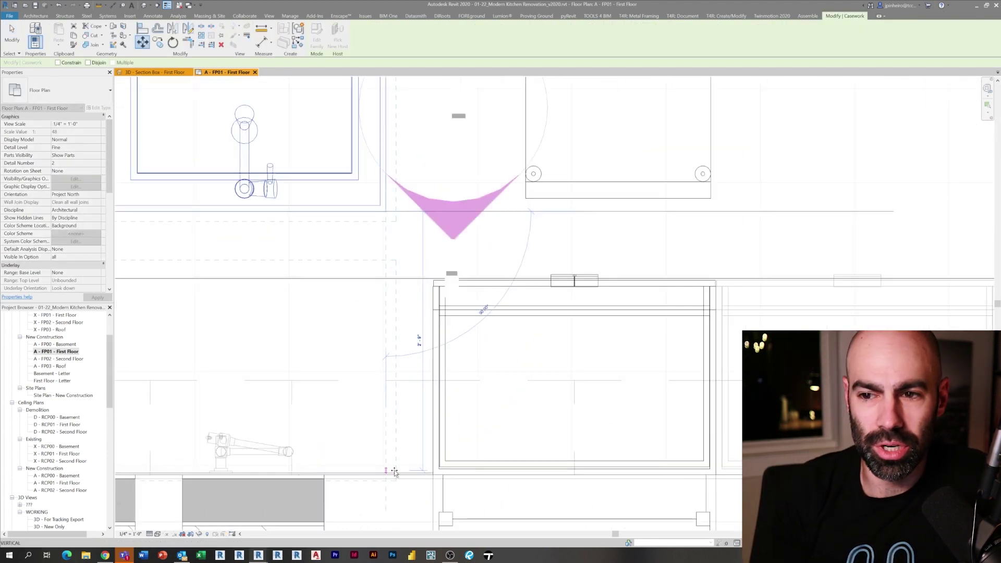
scroll(408, 466, "down", 5)
key("Escape")
key("Escape")
Step: Move the wide double-door base cabinet beside the former cooktop location out of the north wall run into the aisle
middle_click_drag(406, 450, 363, 443)
left_click(440, 391)
left_click_drag(439, 391, 639, 270)
Step: Move the sink base cabinet against the north wall, into the vacated space in front of the window
left_click(312, 333)
scroll(312, 334, "down", 3)
middle_click_drag(378, 289, 416, 140)
scroll(414, 141, "up", 4)
key("m")
key("v")
left_click(345, 204)
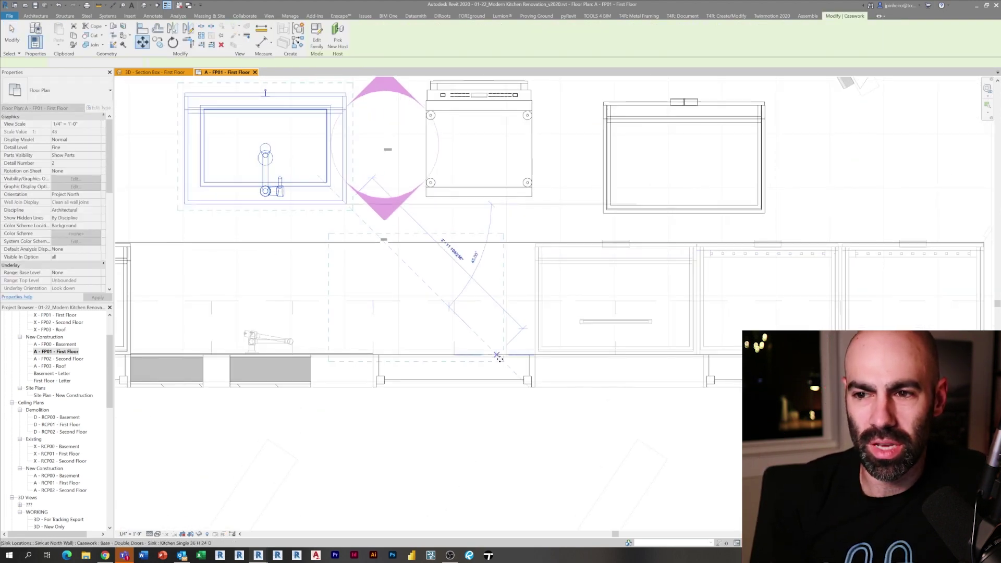
left_click(497, 355)
scroll(484, 337, "down", 2)
key("Escape")
key("d")
key("i")
key("Escape")
key("Escape")
Step: Draw two vertical reference planes outside the north wall, one on each side of the sink cabinet
scroll(570, 419, "down", 1)
middle_click_drag(570, 418, 516, 377)
key("r")
key("p")
left_click(519, 396)
left_click(519, 487)
left_click(335, 396)
left_click(335, 496)
key("Escape")
key("Escape")
Step: Position the sink cabinet between the two reference planes with a temporary dimension, and delete that dimension
key("d")
left_click(519, 470)
left_click(454, 437)
key("Escape")
key("Escape")
left_click(416, 300)
left_click(447, 437)
left_click(427, 384)
key("Delete")
left_click(290, 16)
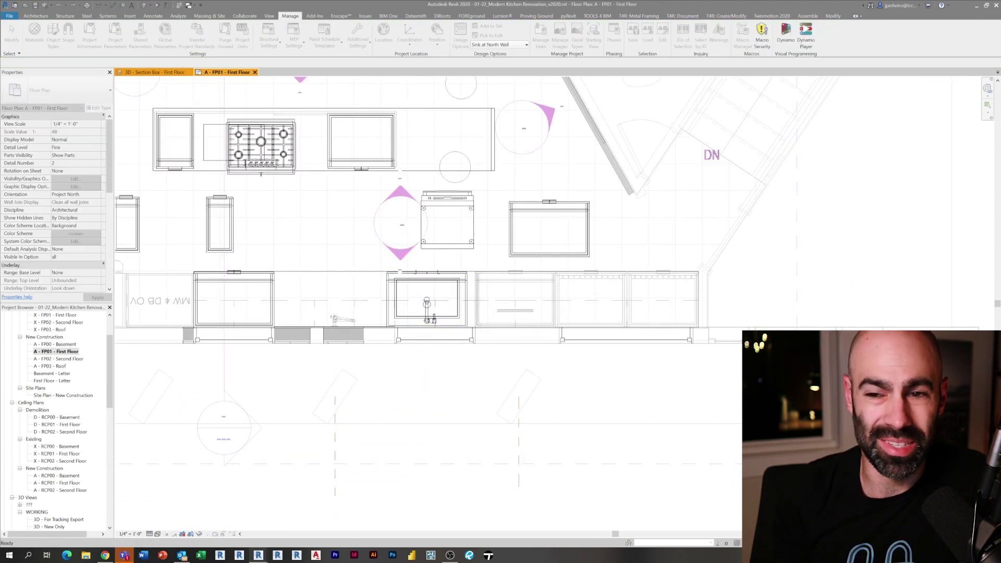
Step: Move the dishwasher into the north wall run beside the sink cabinet, leaving a 1/2" gap
left_click(454, 226)
scroll(466, 210, "up", 2)
key("m")
key("v")
scroll(495, 194, "up", 2)
left_click(468, 197)
middle_click_drag(284, 411, 467, 319)
scroll(441, 307, "up", 2)
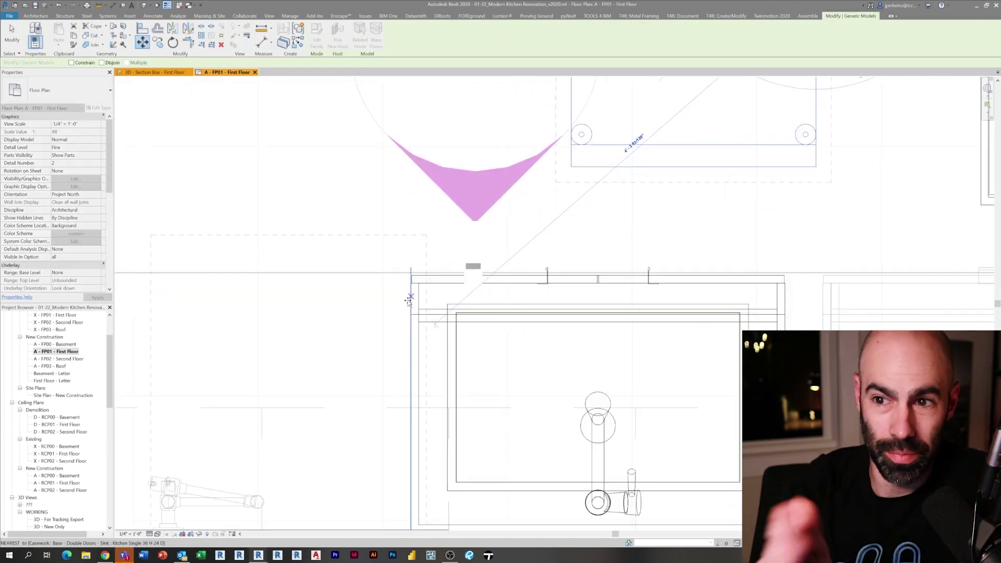
scroll(414, 305, "up", 2)
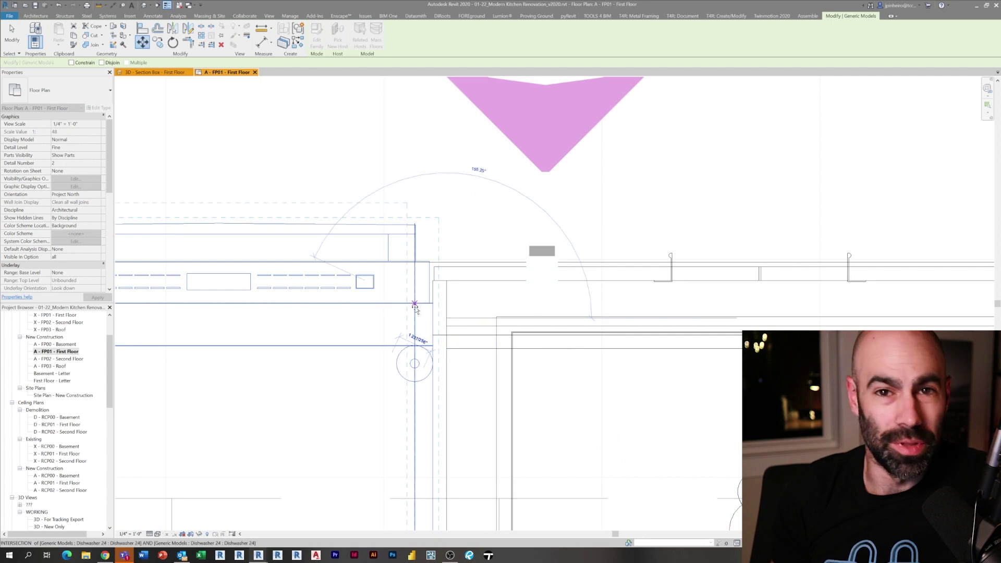
type("1/2")
key("Return")
key("Escape")
Step: Move the removed double-door drawer base cabinet across the aisle to in front of the open gap beside the dishwasher
scroll(384, 320, "down", 5)
middle_click_drag(516, 376, 501, 468)
scroll(624, 280, "down", 1)
left_click(625, 280)
left_click_drag(626, 280, 315, 290)
scroll(292, 374, "up", 3)
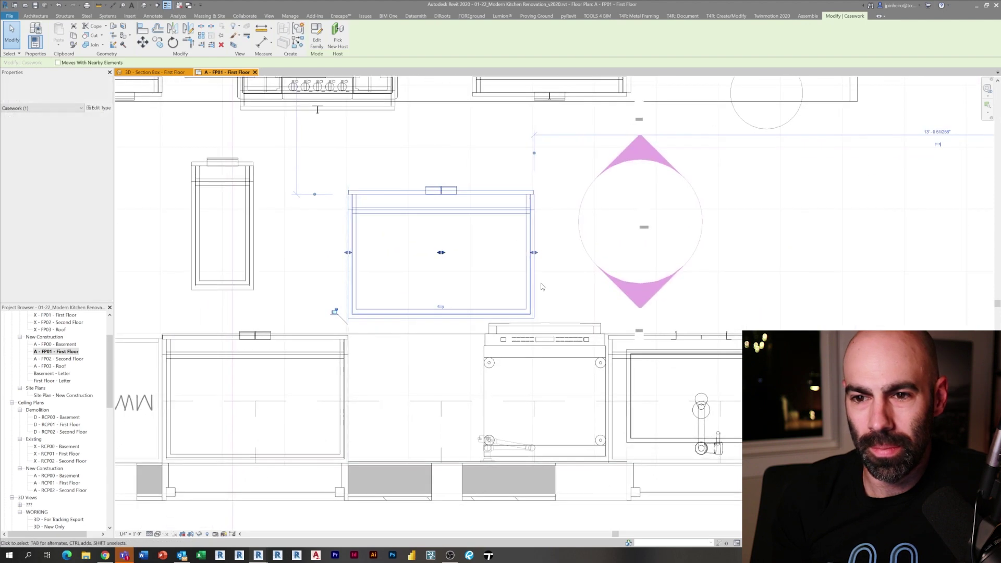
Step: Narrow the relocated double-door drawer base cabinet to fit the gap and set its width to 2' 1"
middle_click_drag(488, 252, 510, 274)
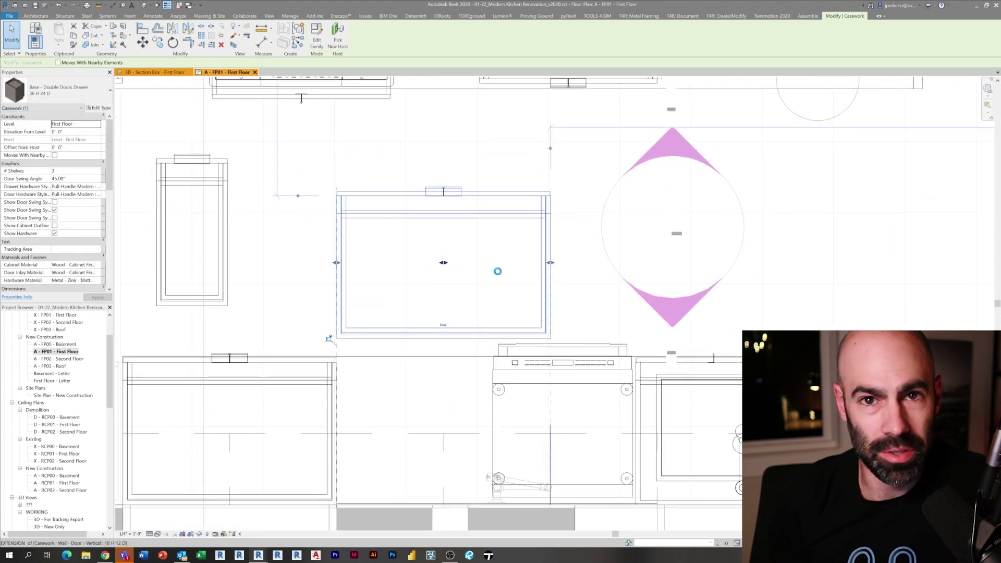
left_click_drag(493, 272, 492, 272)
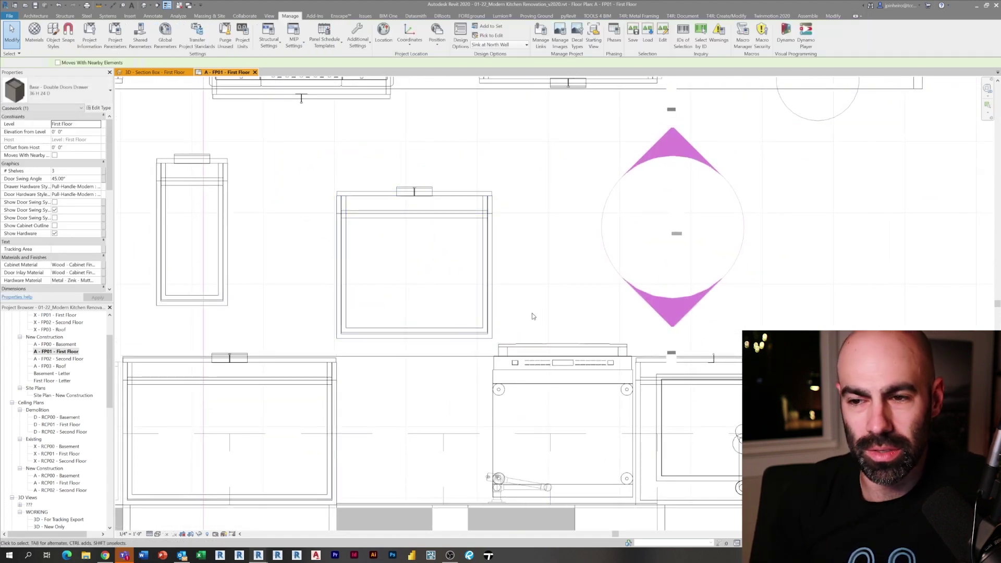
scroll(516, 312, "up", 1)
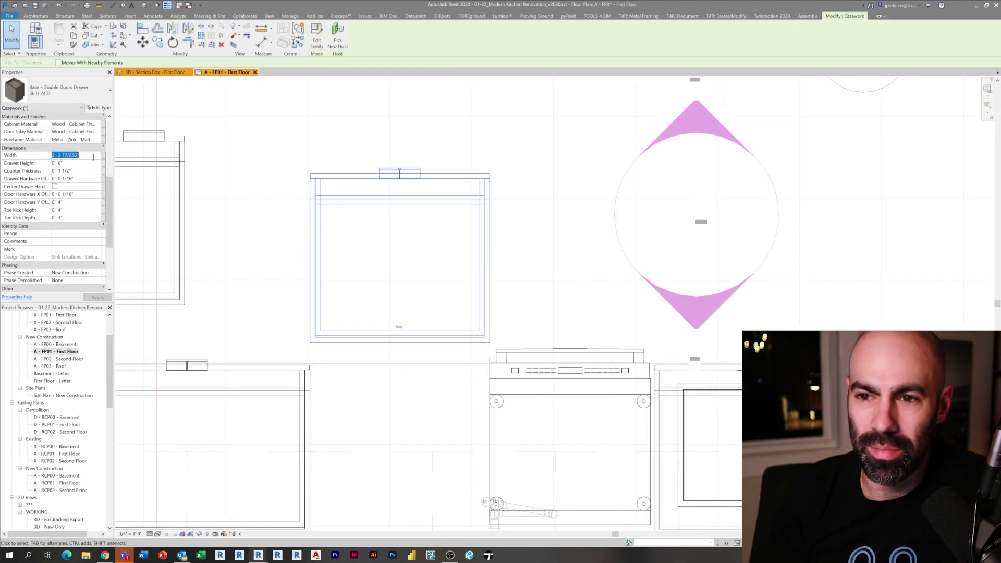
Step: Move the narrowed base cabinet into the gap beside the dishwasher and align it with the adjacent north wall cabinet
key("m")
key("v")
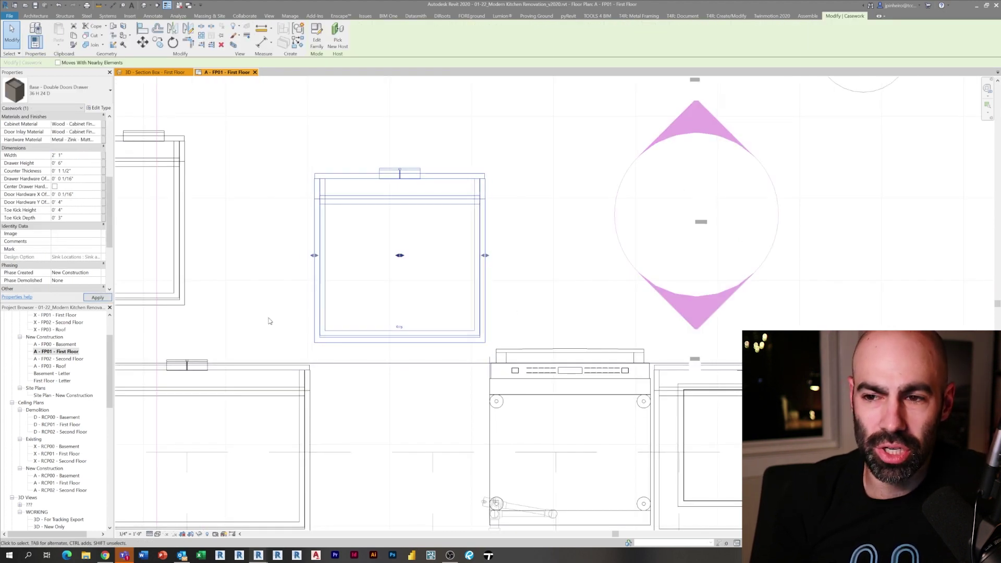
scroll(313, 333, "up", 1)
left_click(310, 132)
left_click(307, 407)
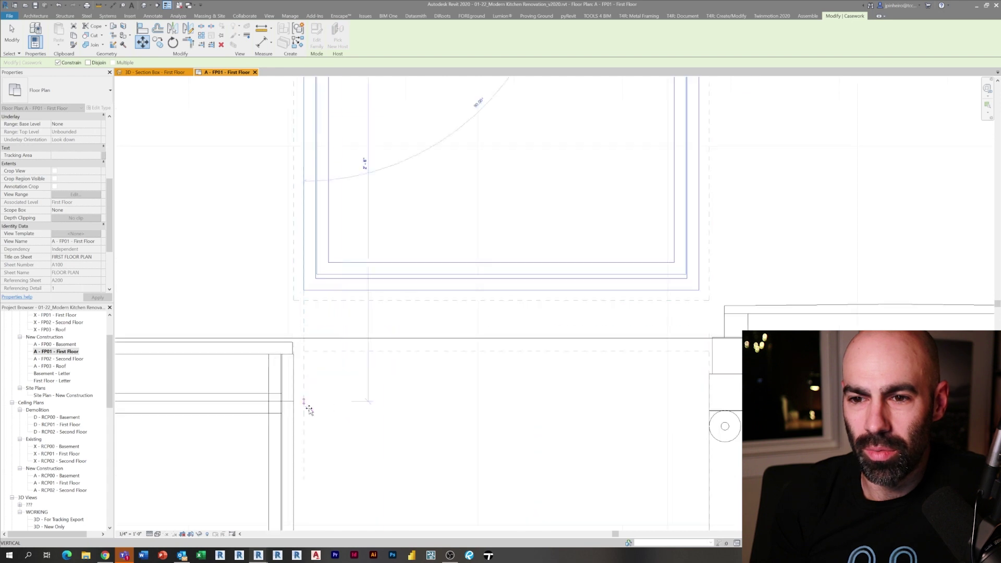
scroll(287, 354, "up", 4)
key("a")
key("l")
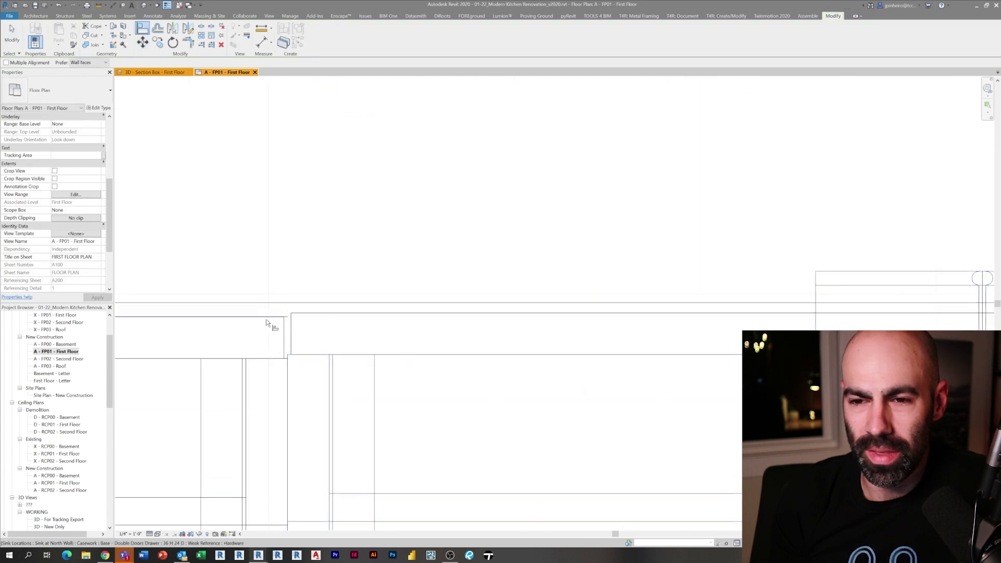
scroll(339, 314, "down", 3)
Step: Open interior elevation Elevation 6 - a of the north wall and close all other views
scroll(346, 313, "up", 1)
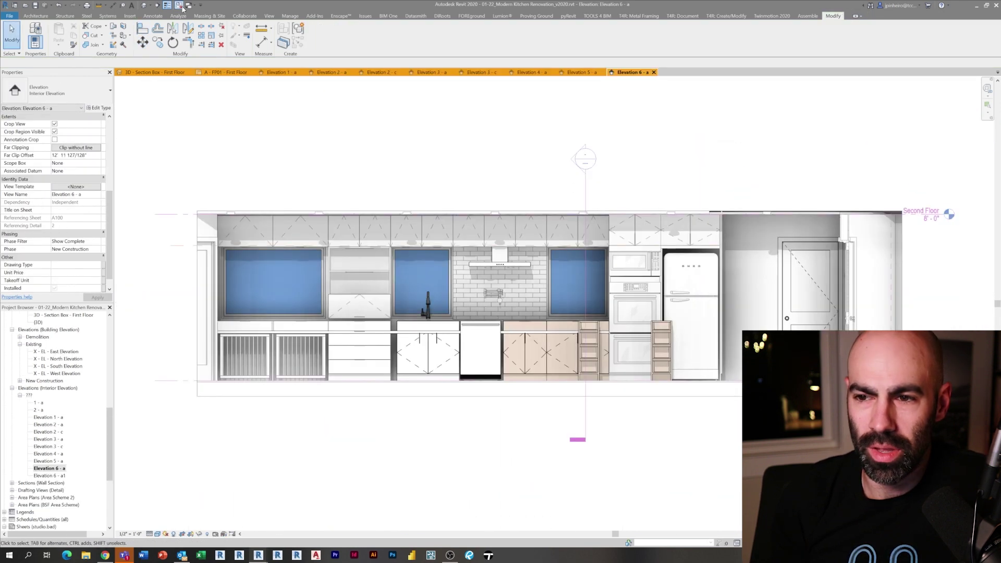
left_click(178, 6)
scroll(518, 264, "up", 4)
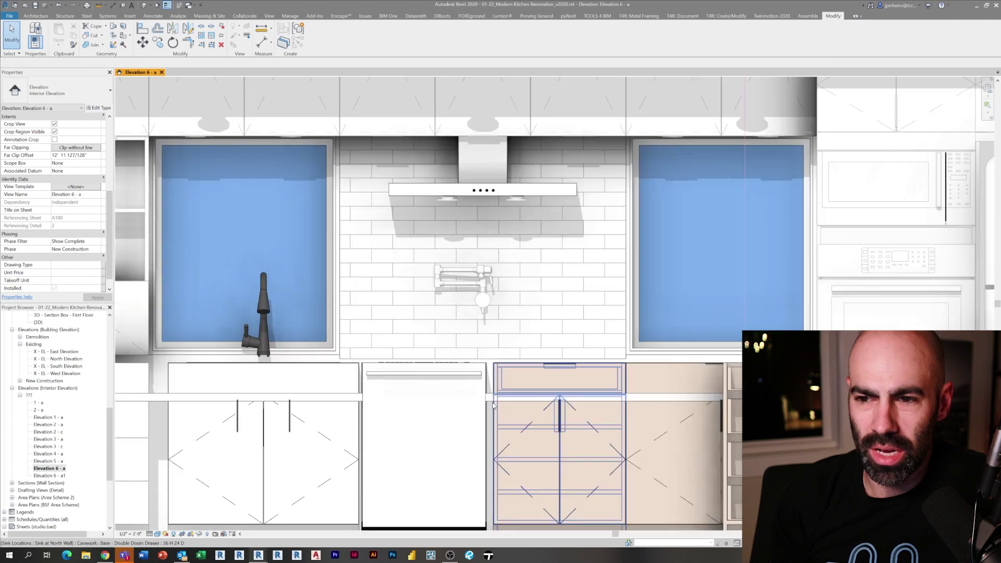
Step: Move the north wall countertop up so it rests on top of the base cabinets
scroll(490, 399, "up", 2)
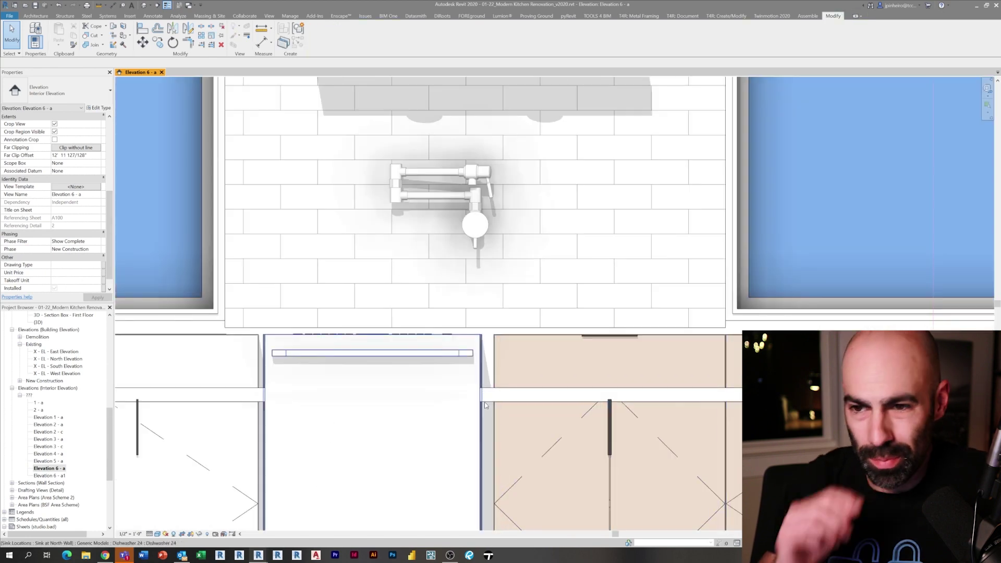
left_click(547, 395)
scroll(573, 409, "up", 2)
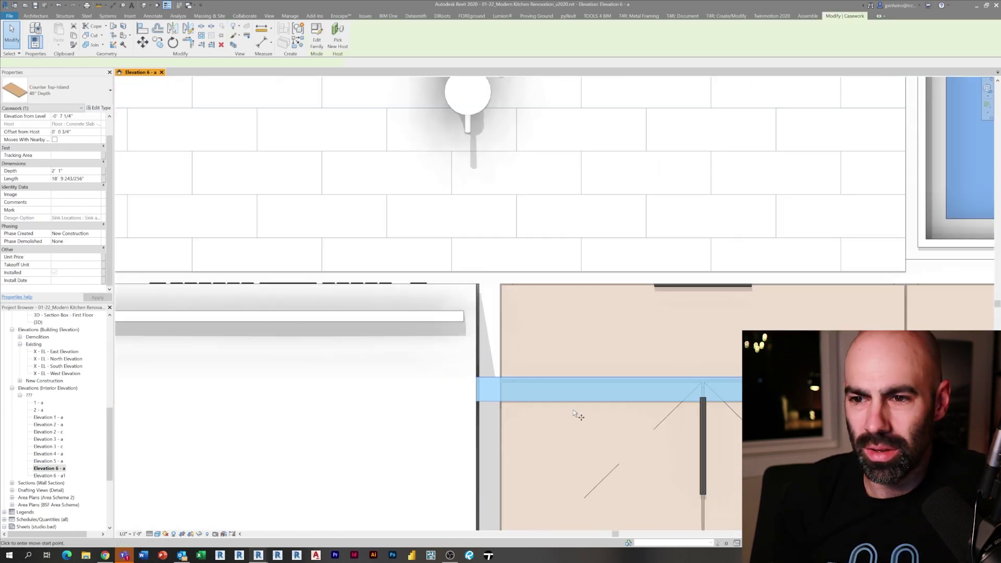
scroll(573, 286, "up", 3)
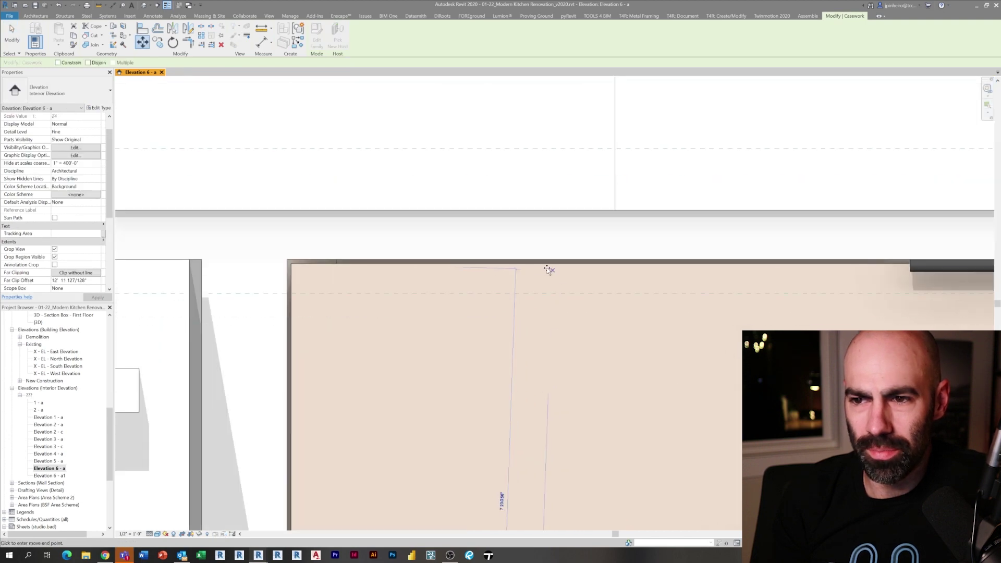
left_click(535, 258)
scroll(599, 317, "down", 8)
key("Escape")
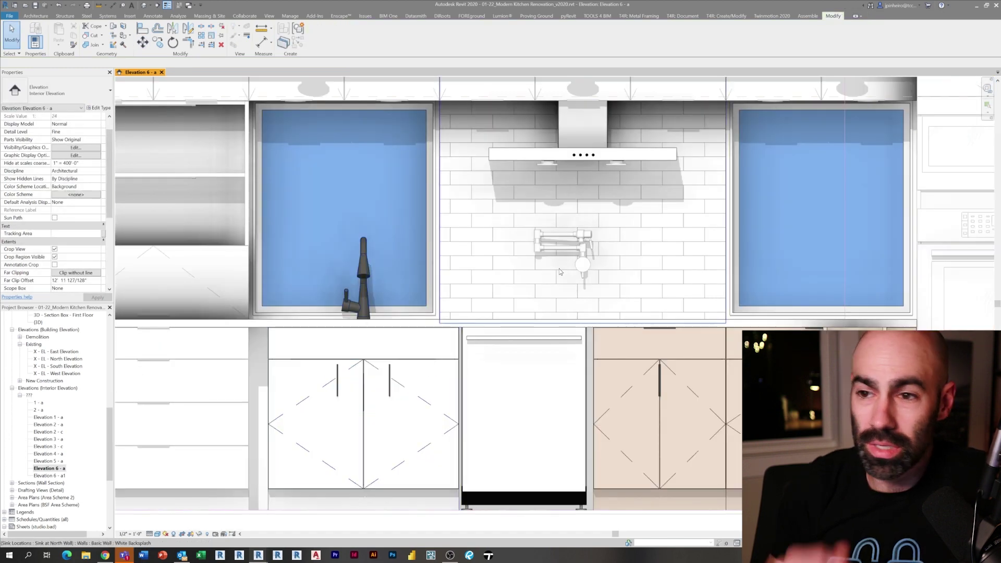
Step: Examine how the windows, backsplash, sink cabinet and faucet line up along the north wall
left_click(526, 293)
scroll(525, 295, "down", 1)
middle_click_drag(525, 294, 537, 384)
key("Escape")
scroll(512, 336, "down", 3)
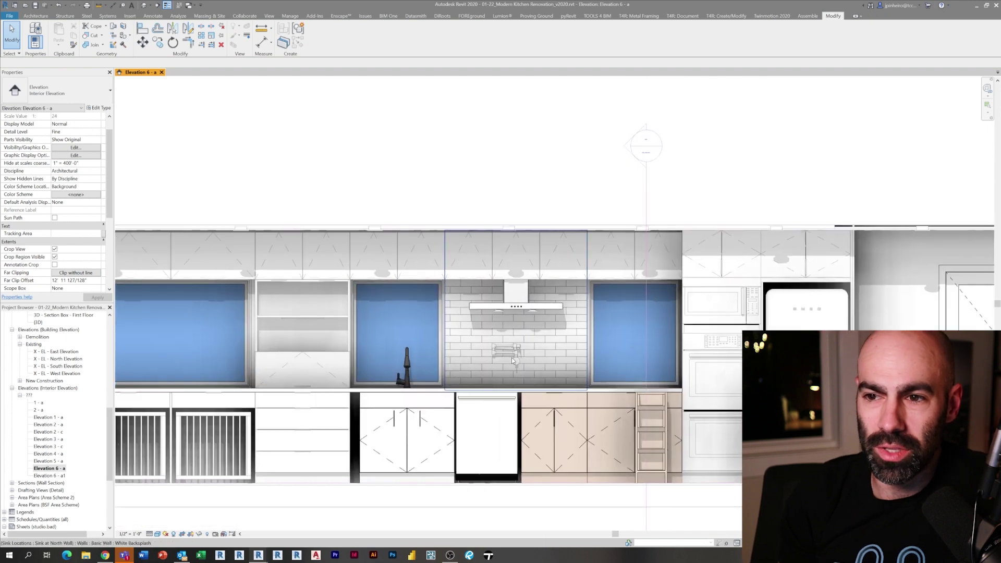
scroll(442, 359, "up", 2)
left_click(442, 359)
scroll(396, 442, "up", 3)
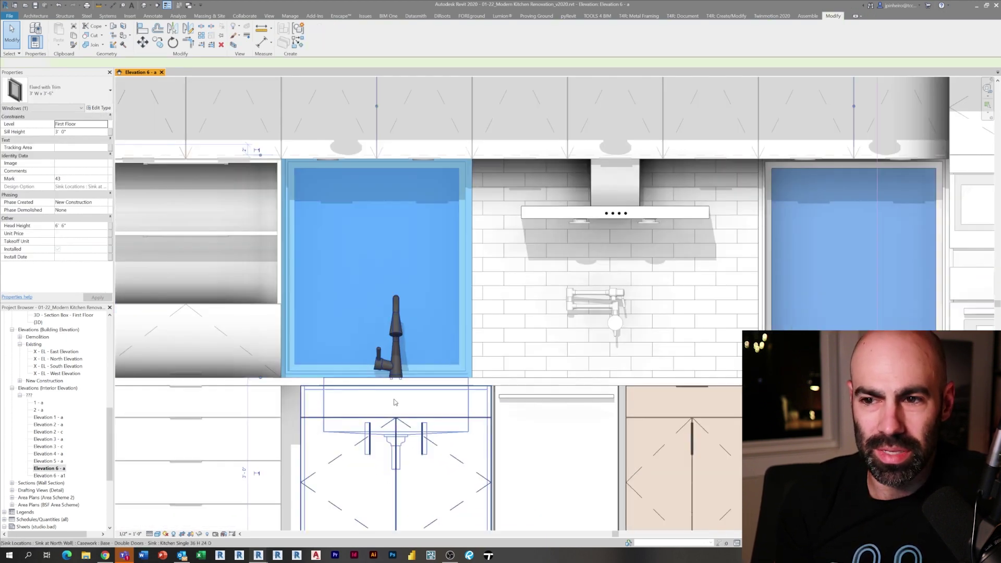
key("Escape")
scroll(375, 427, "down", 2)
middle_click_drag(375, 425, 464, 379)
left_click(464, 379)
key("Escape")
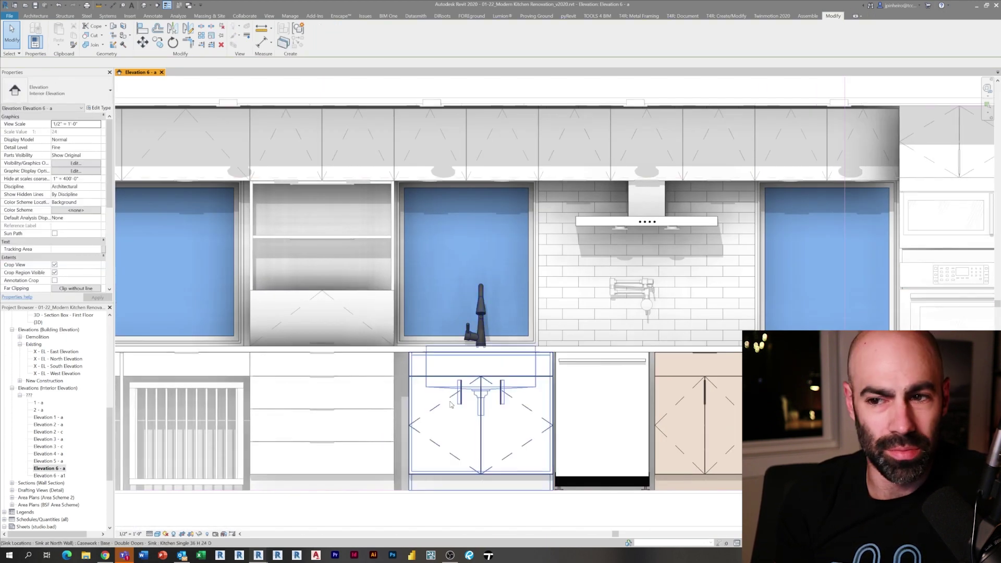
scroll(448, 323, "up", 2)
key("d")
key("i")
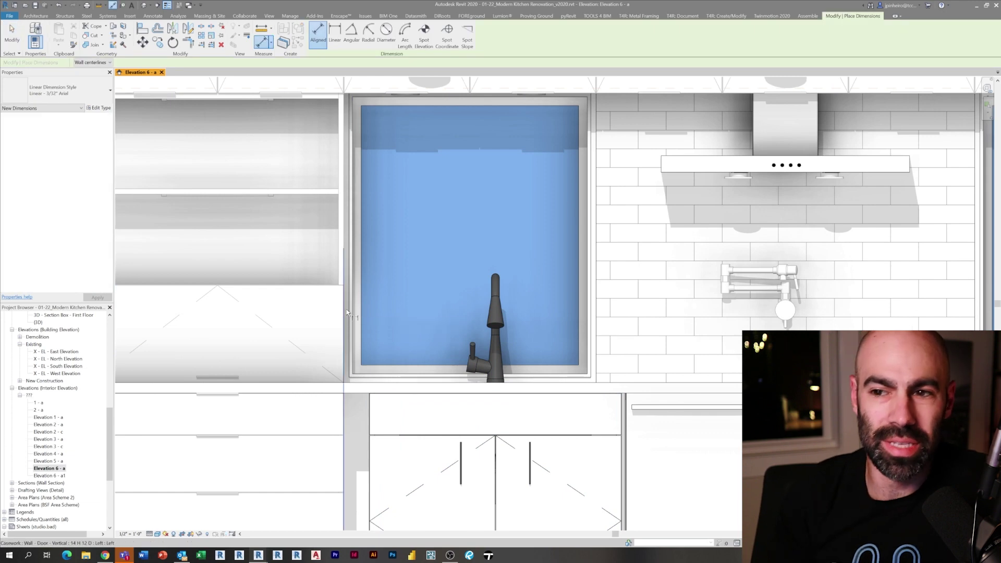
scroll(346, 360, "up", 2)
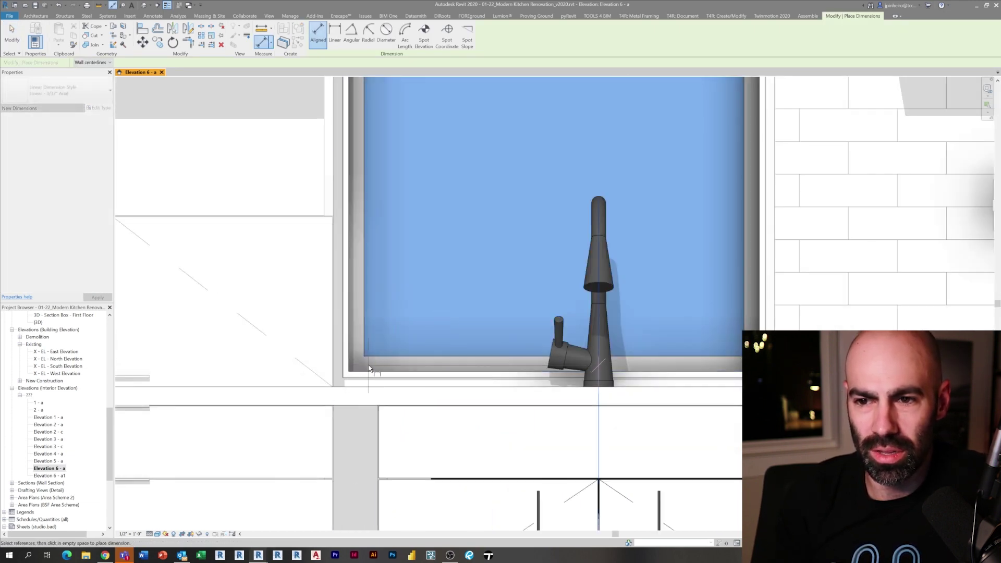
scroll(342, 356, "down", 2)
key("Escape")
key("Escape")
scroll(344, 359, "up", 1)
scroll(343, 360, "down", 3)
Step: Duplicate the sink window's type as 3' 2 W x 3'-6" and set the new type's width to 3' 2"
left_click(338, 279)
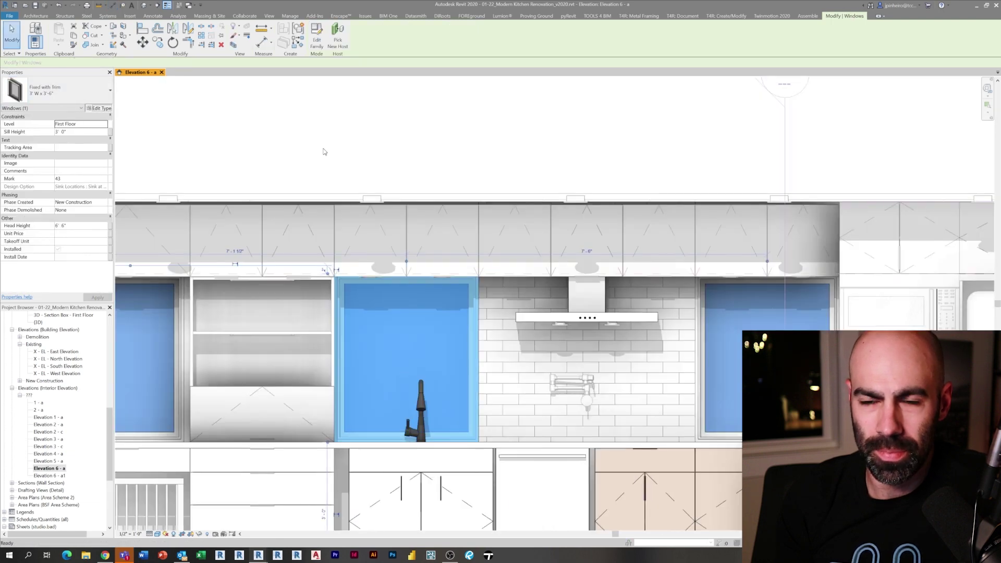
left_click(99, 108)
left_click(413, 49)
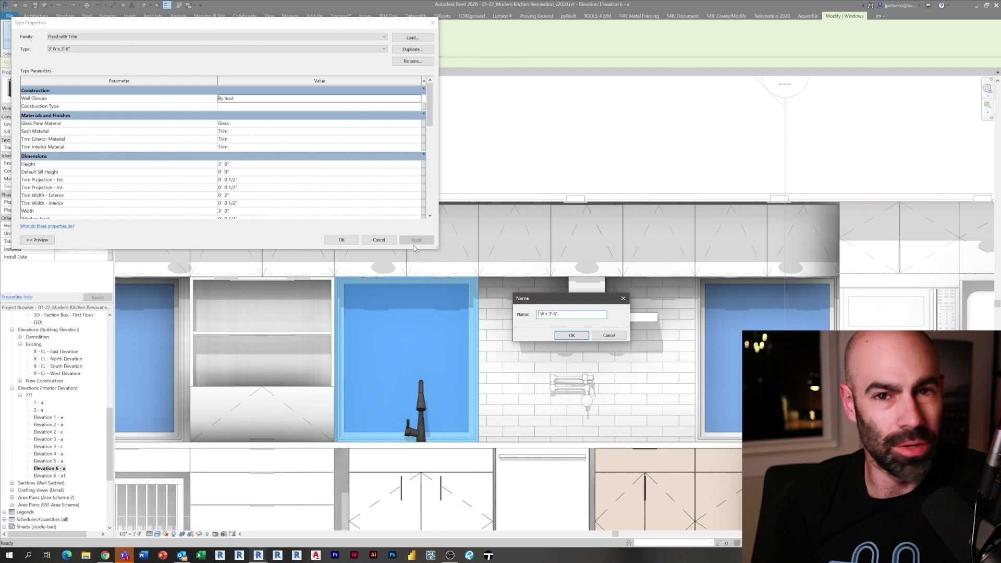
type("3'2")
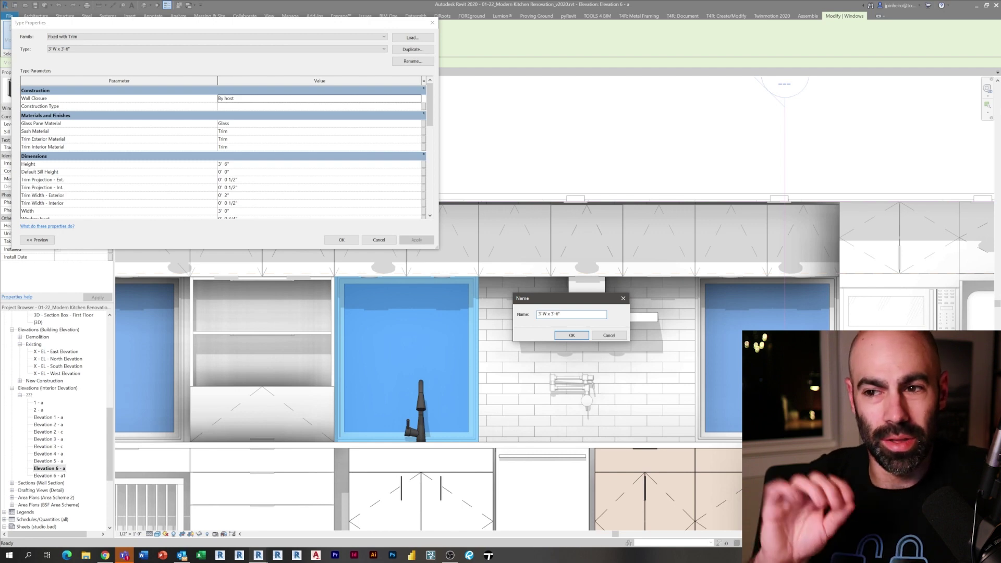
key("Return")
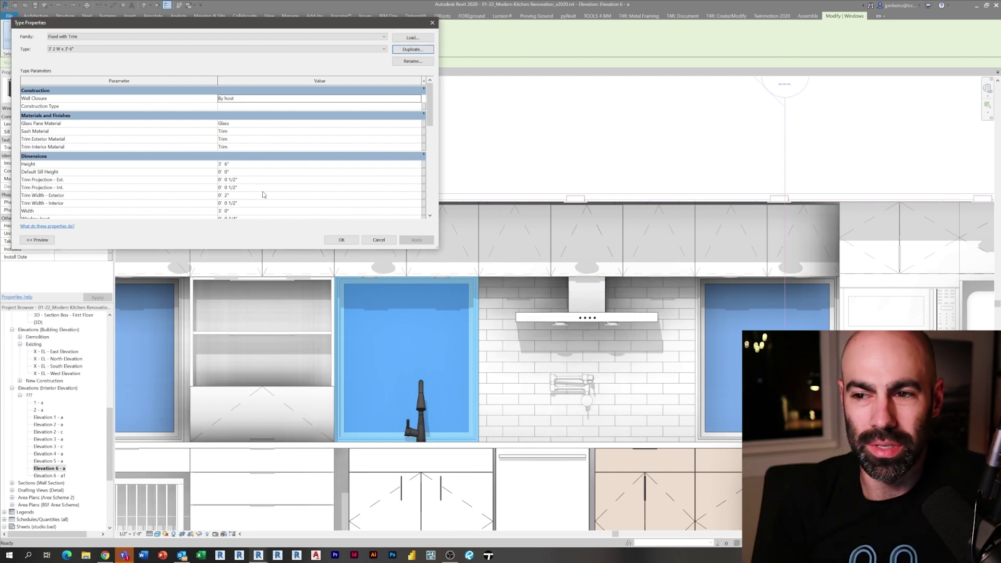
key("Return")
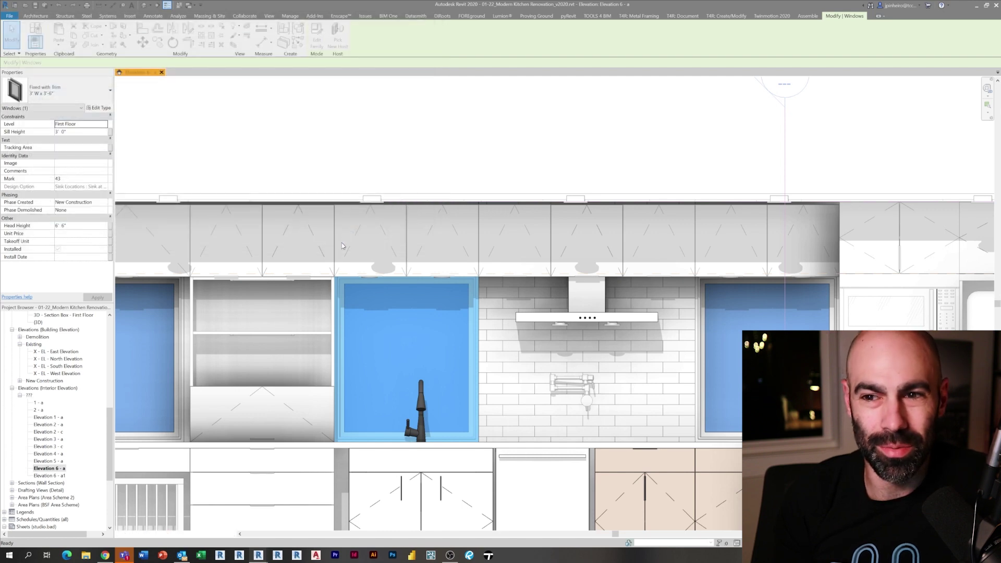
Step: Align the center of the sink window with the center of the sink base cabinet below it
scroll(359, 419, "up", 3)
left_click(480, 484)
left_click(454, 374)
key("Escape")
key("Escape")
Step: Delete the window beside the microwave and oven cabinet in the north wall option
scroll(451, 373, "down", 2)
middle_click_drag(455, 385, 414, 375)
left_click(750, 304)
key("Delete")
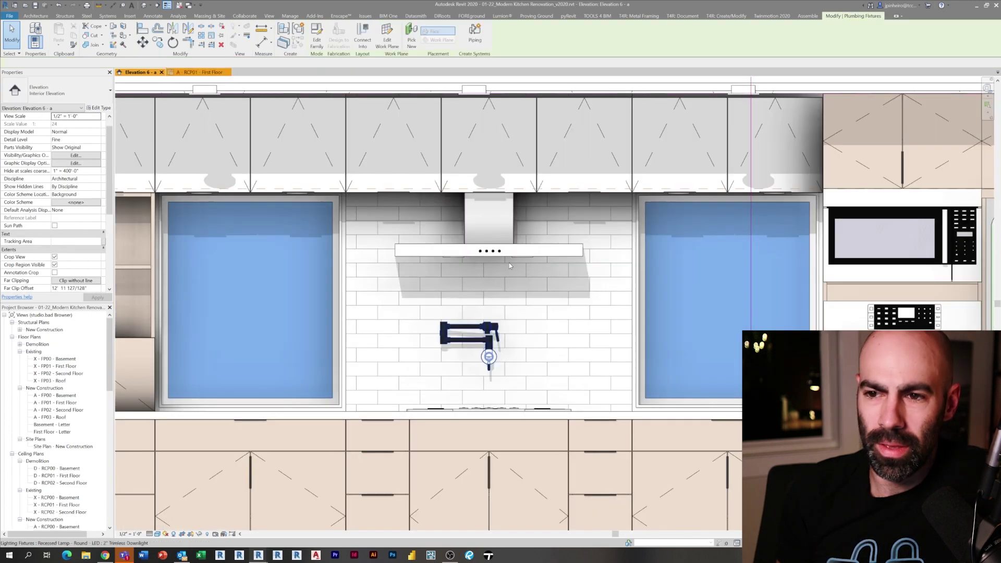
Step: Add the pot filler and the two lights under the range hood to the Sink Locations design option set
scroll(509, 266, "up", 2)
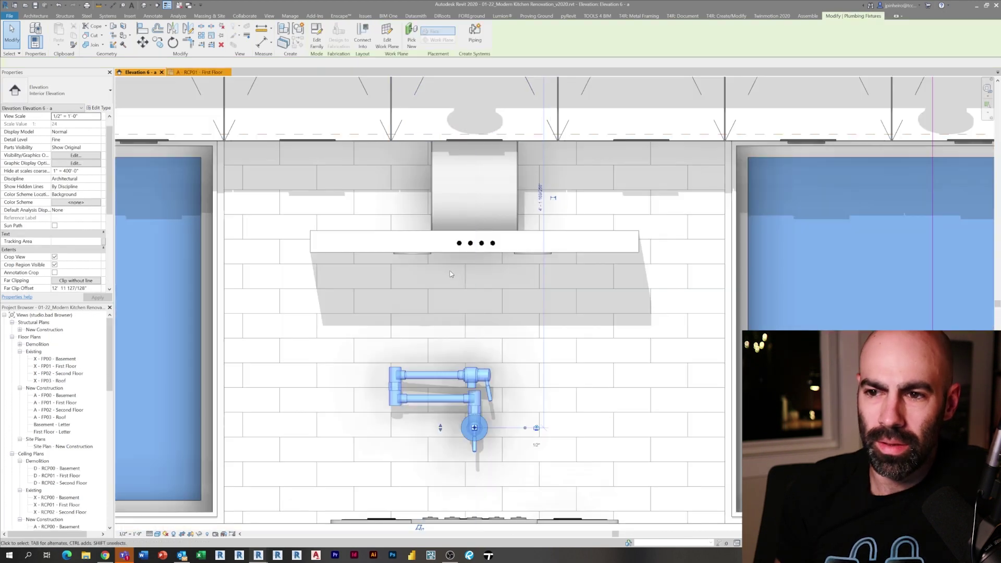
left_click(415, 253, "ctrl")
left_click(527, 254, "ctrl")
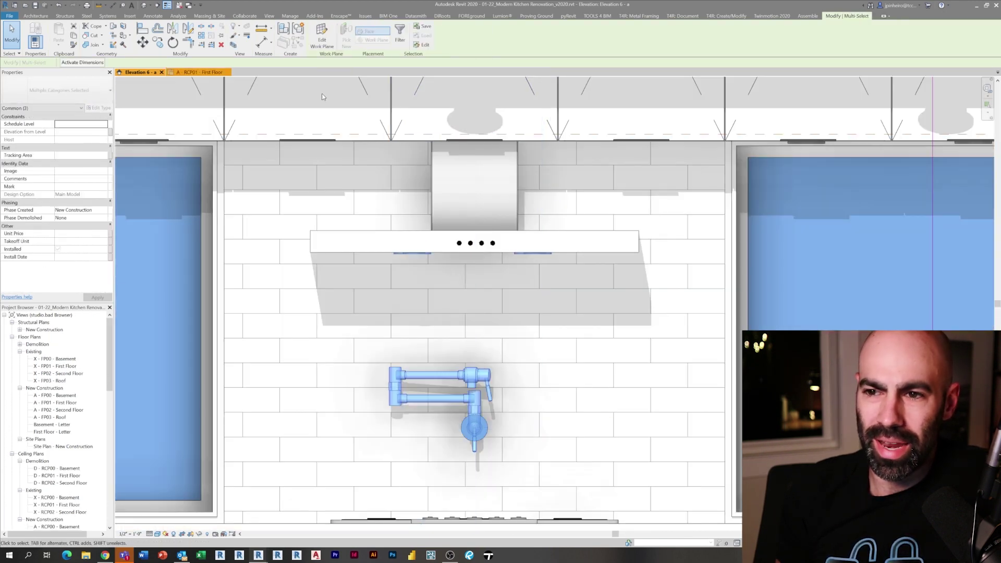
left_click(289, 16)
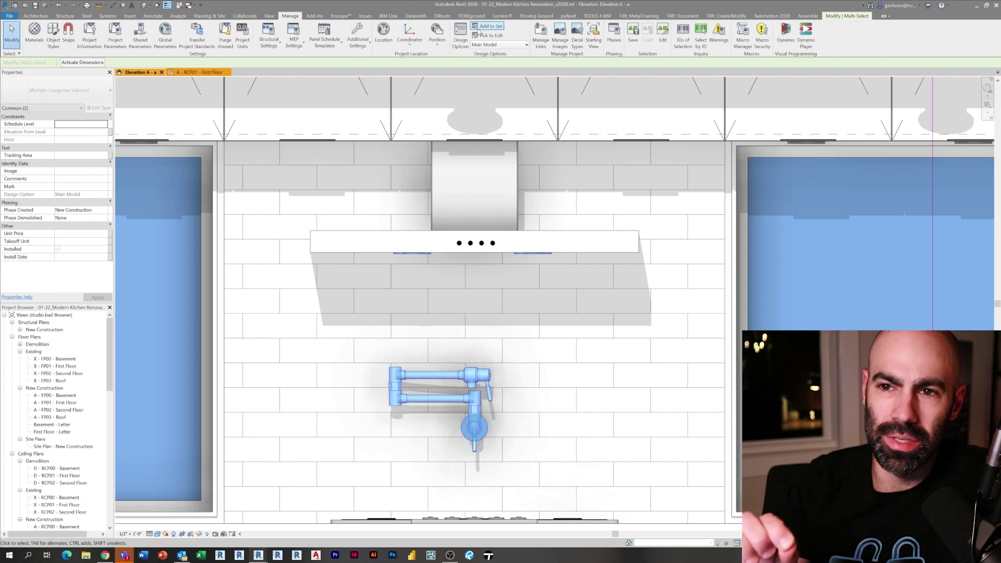
left_click(485, 26)
left_click(467, 234)
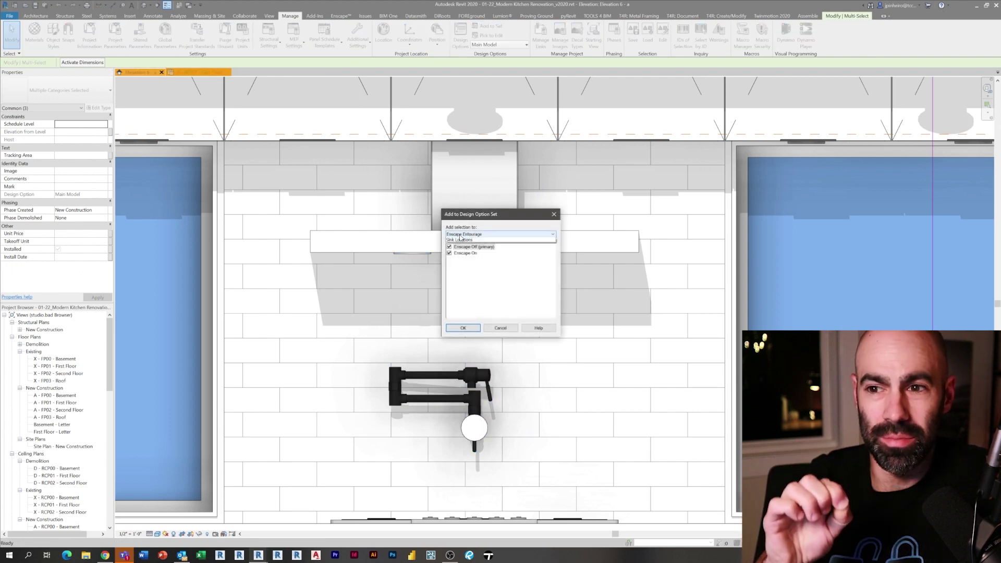
left_click(461, 248)
left_click(463, 328)
key("Escape")
scroll(534, 359, "down", 2)
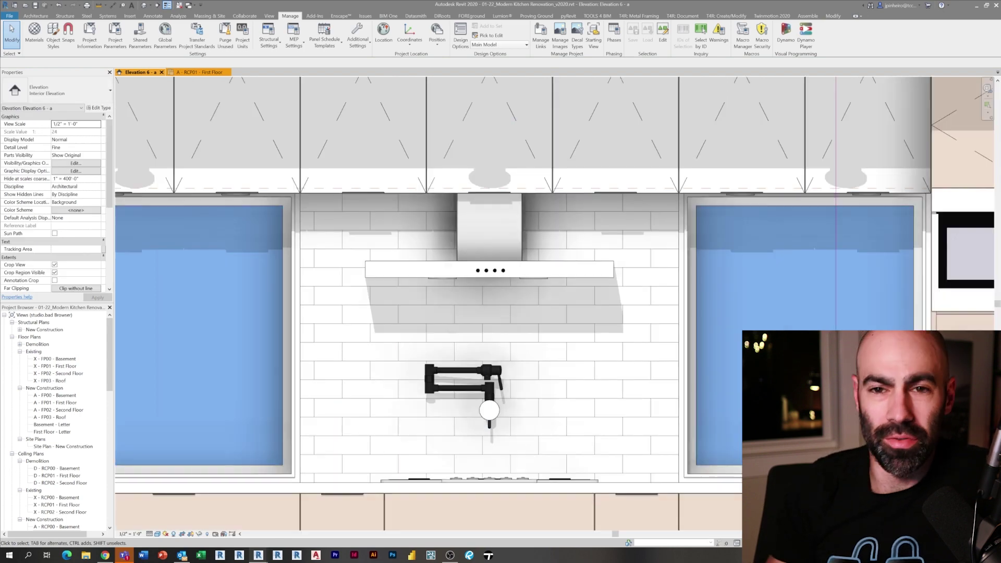
Step: Activate the Sink at North Wall option and delete its pot filler and the two leftover range hood lights
middle_click_drag(773, 519, 670, 454)
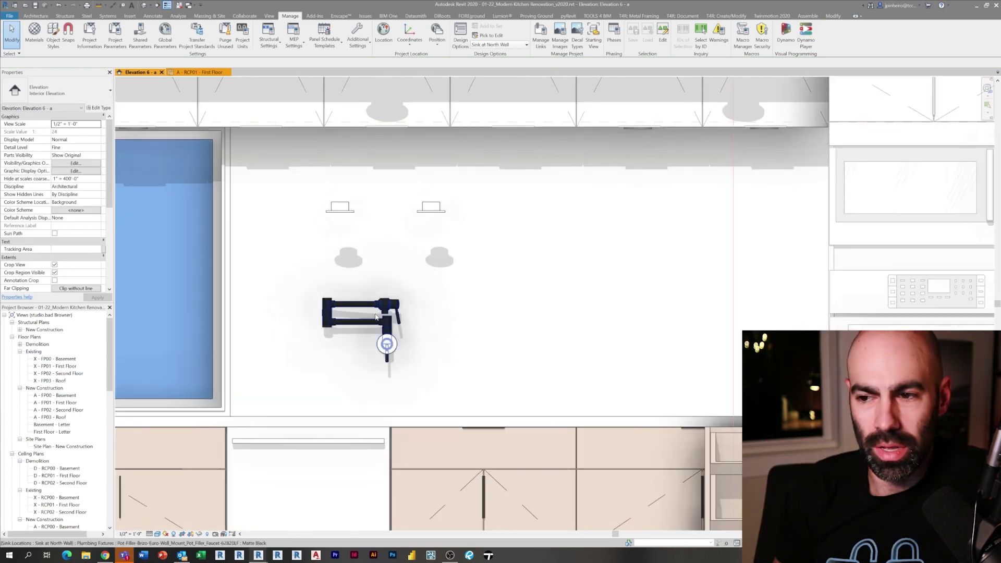
left_click(387, 319)
middle_click_drag(348, 401, 450, 453)
key("Delete")
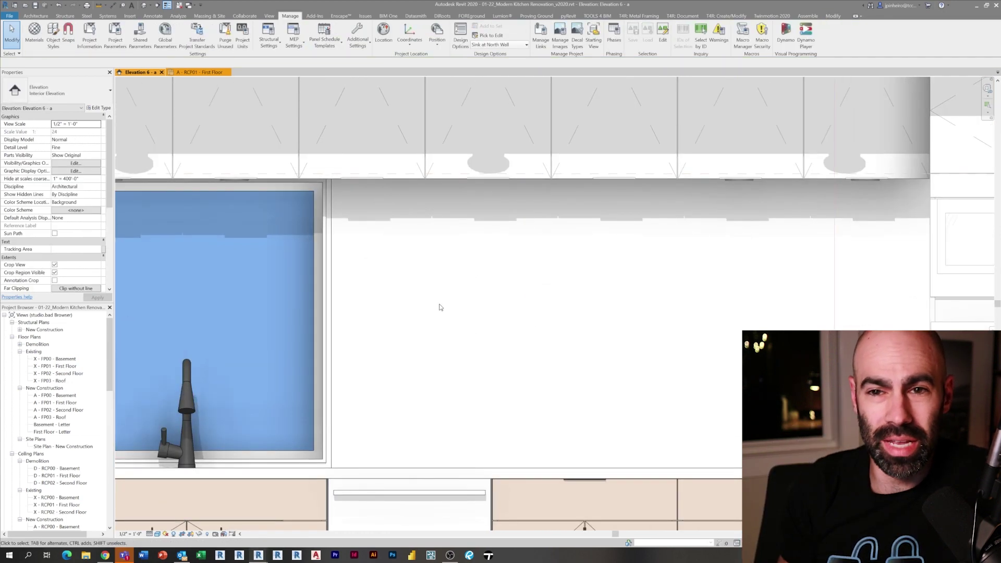
Step: Align the window above the sink with the centerline of the sink base cabinet
scroll(443, 305, "down", 3)
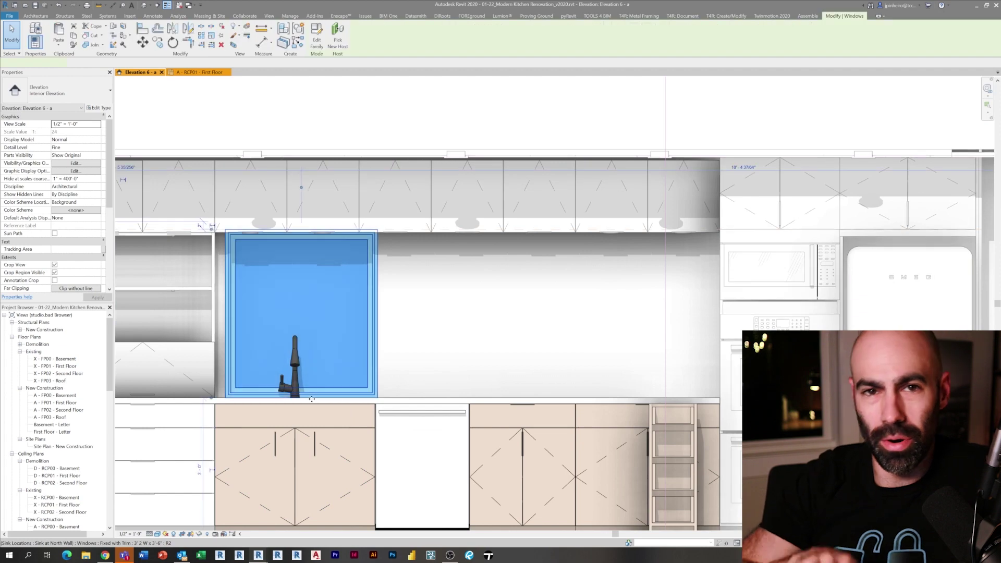
scroll(305, 396, "up", 2)
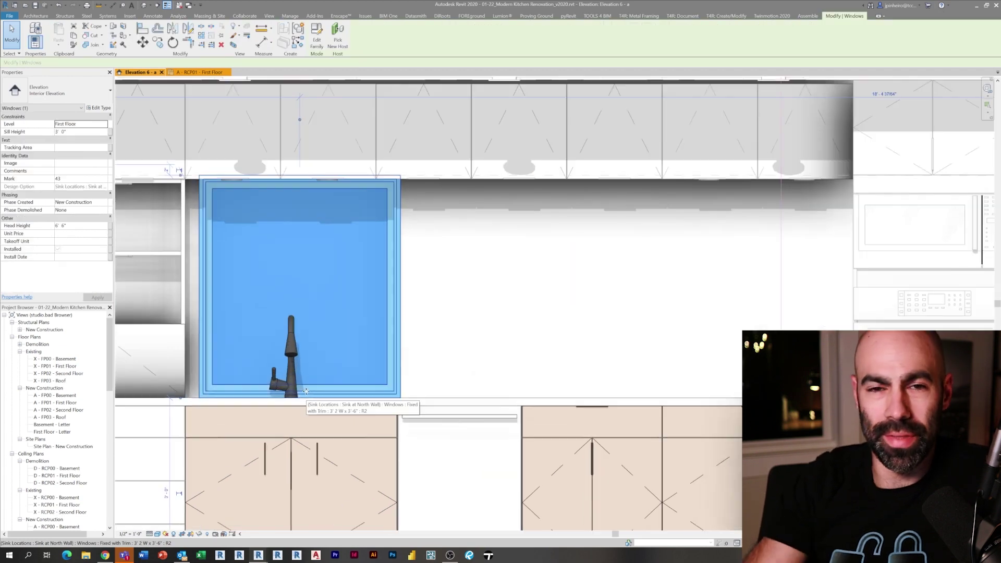
key("a")
key("l")
left_click(290, 425)
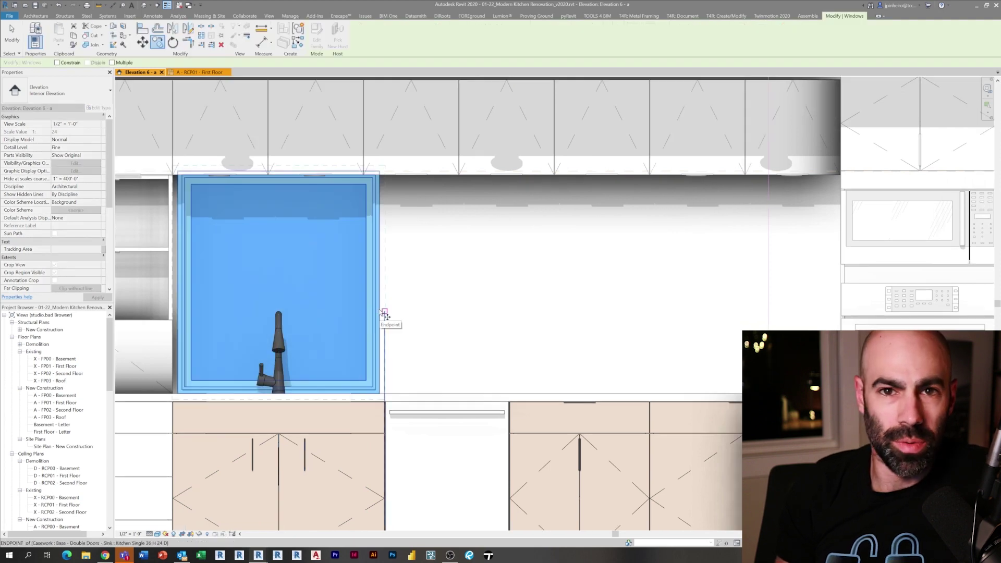
Step: Copy the sink window to beside the oven cabinet, using the sink cabinet's edge and the oven cabinet's edge as reference points
left_click(386, 305)
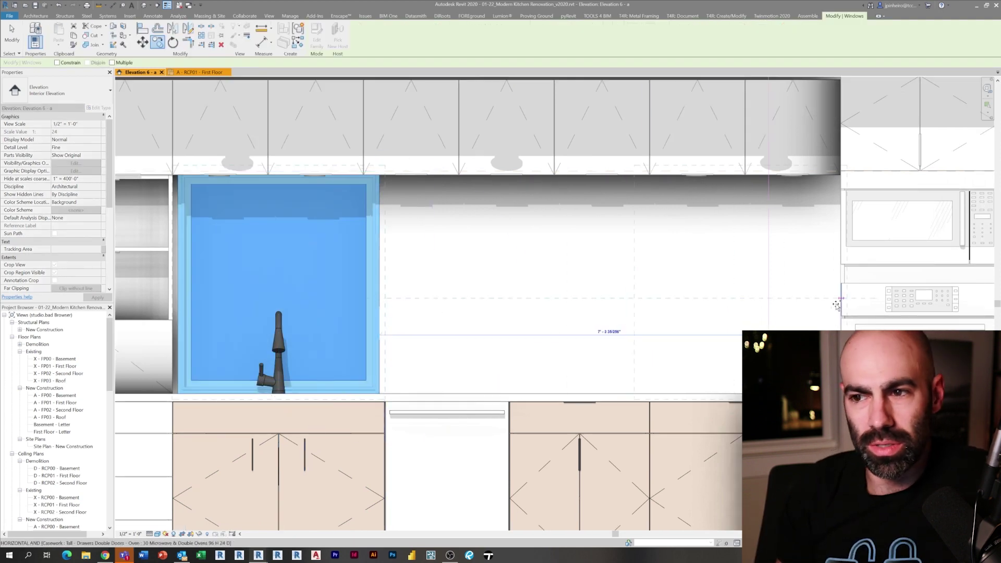
scroll(841, 292, "up", 1)
scroll(842, 291, "up", 1)
scroll(834, 291, "up", 2)
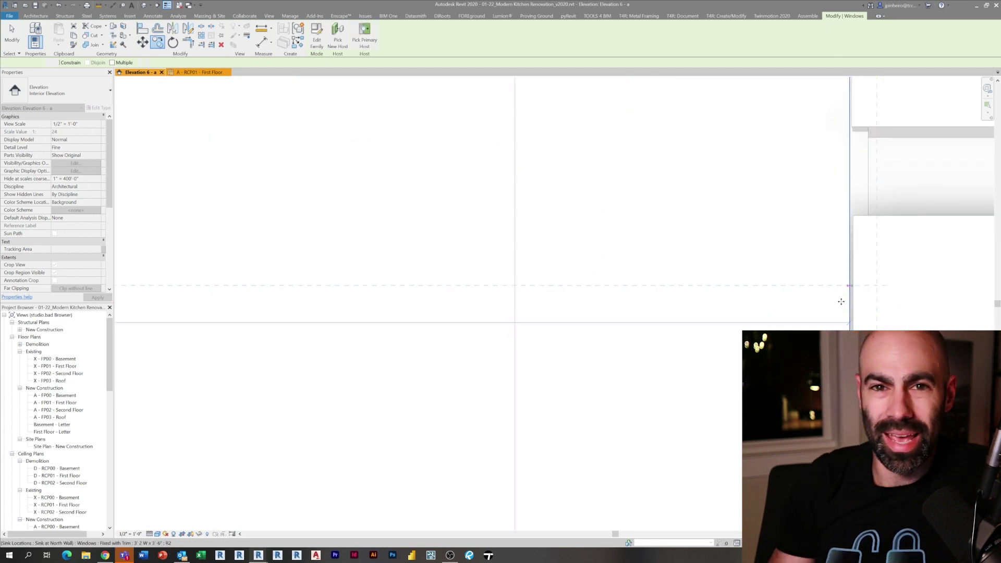
left_click(844, 300)
scroll(840, 298, "down", 3)
scroll(511, 296, "down", 2)
scroll(317, 286, "up", 2)
scroll(317, 286, "down", 3)
scroll(514, 302, "up", 2)
Step: Copy the window beside the oven cabinet into the wall space between the two existing windows
key("c")
key("o")
left_click(511, 327)
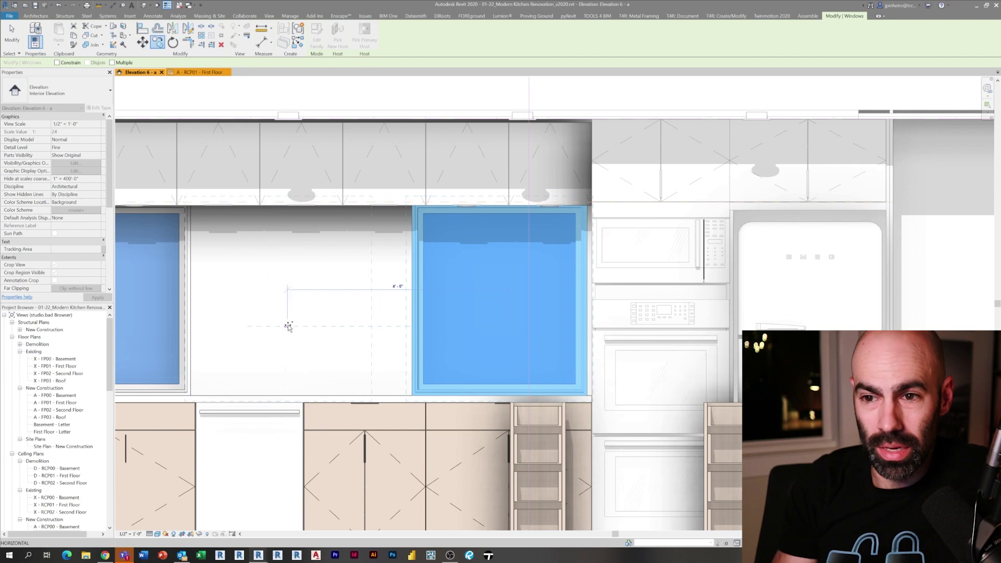
left_click(304, 327)
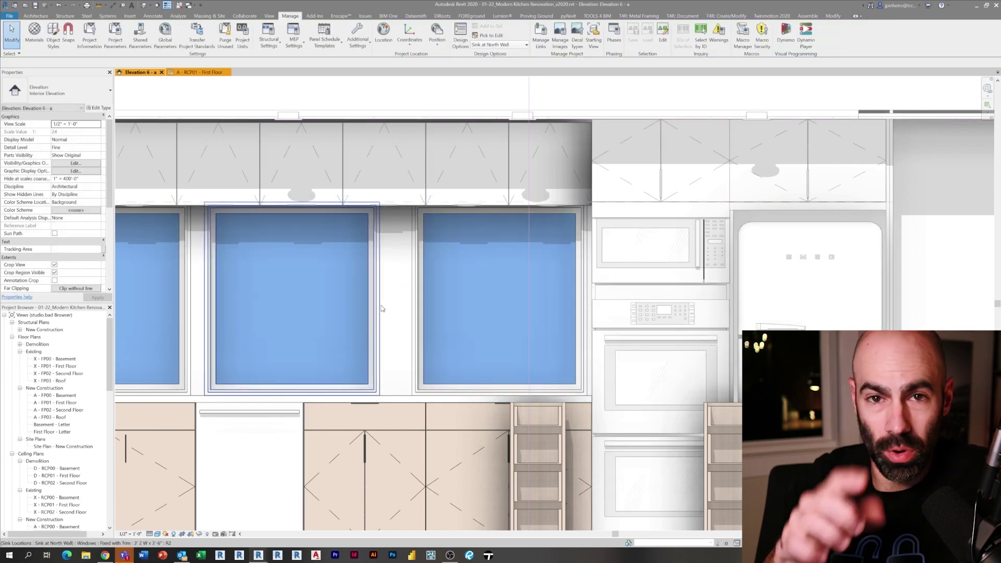
Step: Create a wider type for the middle window by duplicating its type as 4' 0 W x 3'-6"
left_click(100, 108)
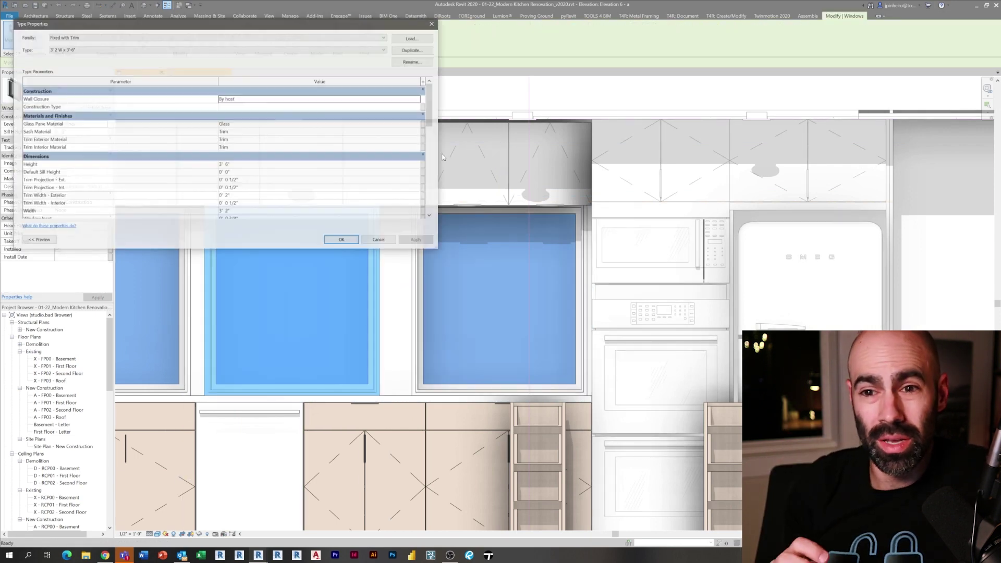
left_click(412, 49)
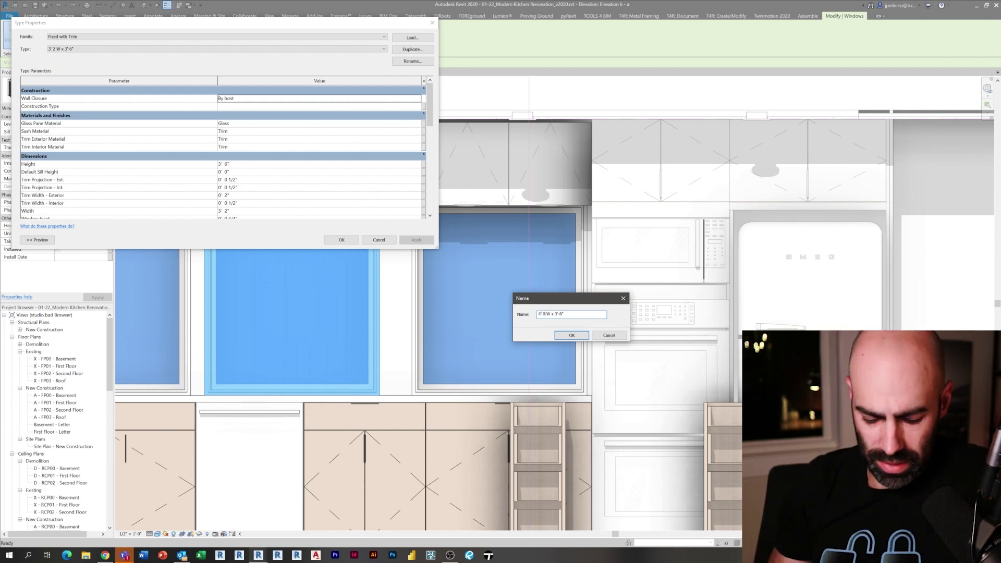
left_click(570, 336)
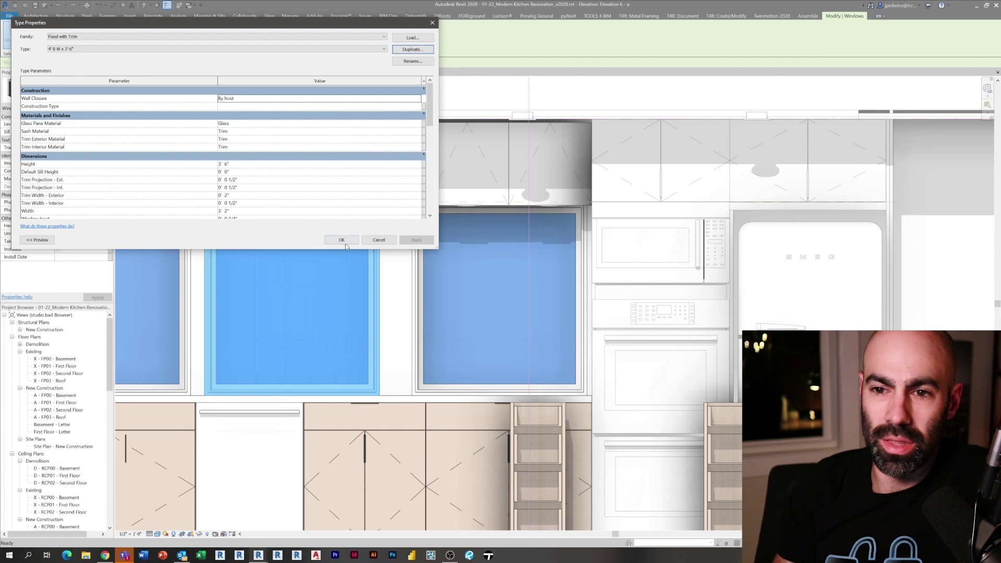
left_click(340, 241)
left_click(98, 108)
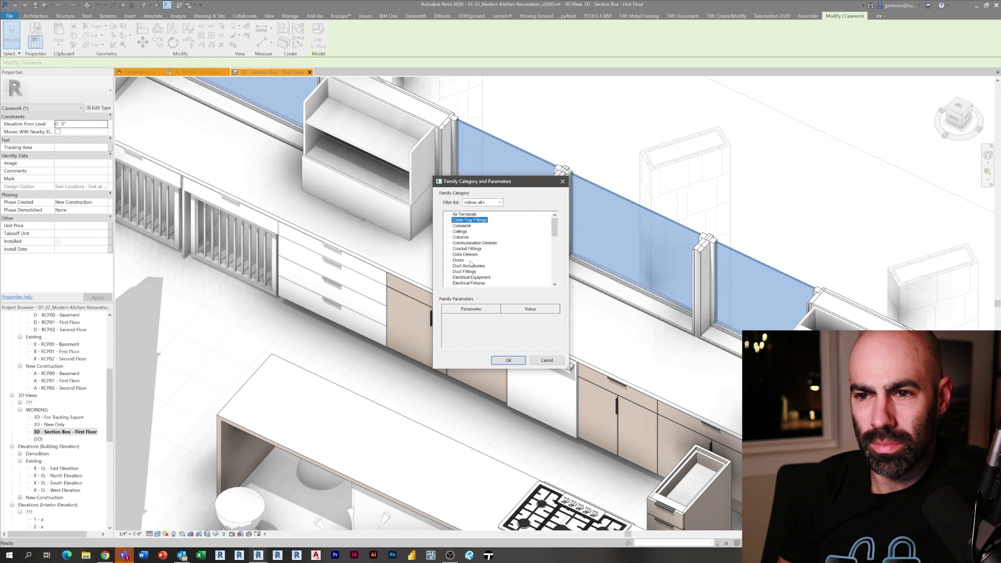
Step: Start an in-place Casework model named Countertop - At Sink North Wall
left_click(508, 361)
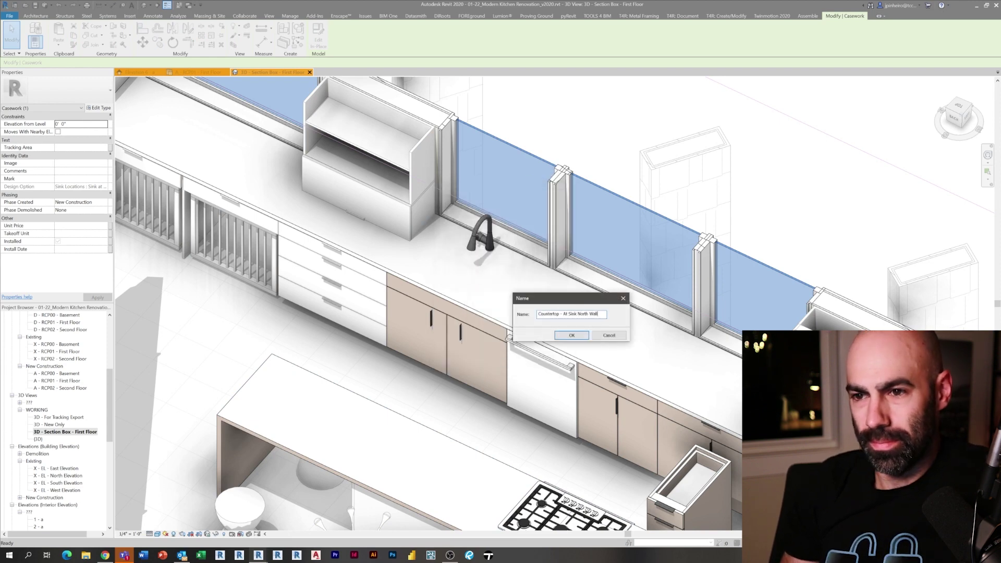
key("Return")
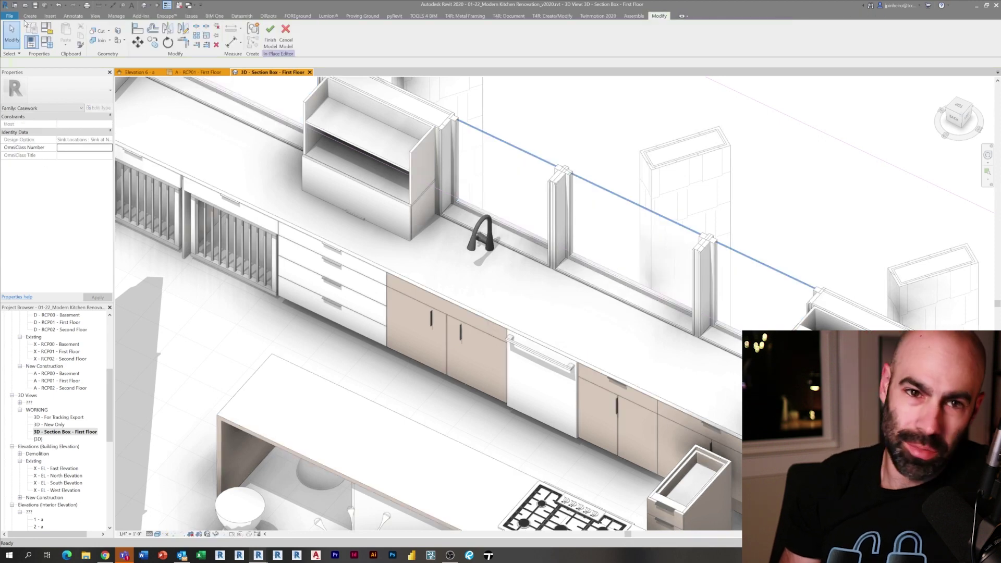
Step: Start an extrusion in the in-place model and set its work plane to the existing north wall countertop
left_click(37, 17)
left_click(66, 34)
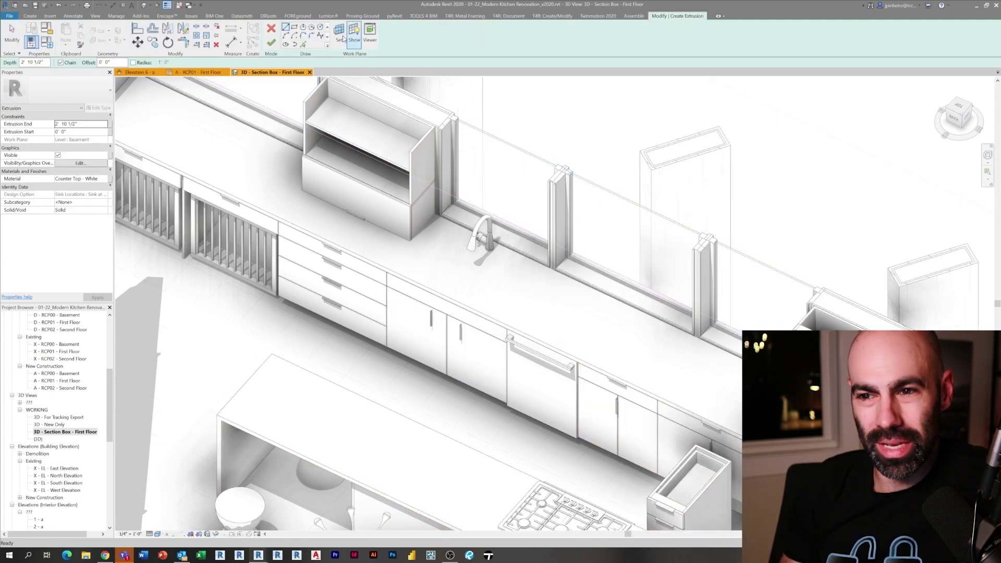
left_click(472, 322)
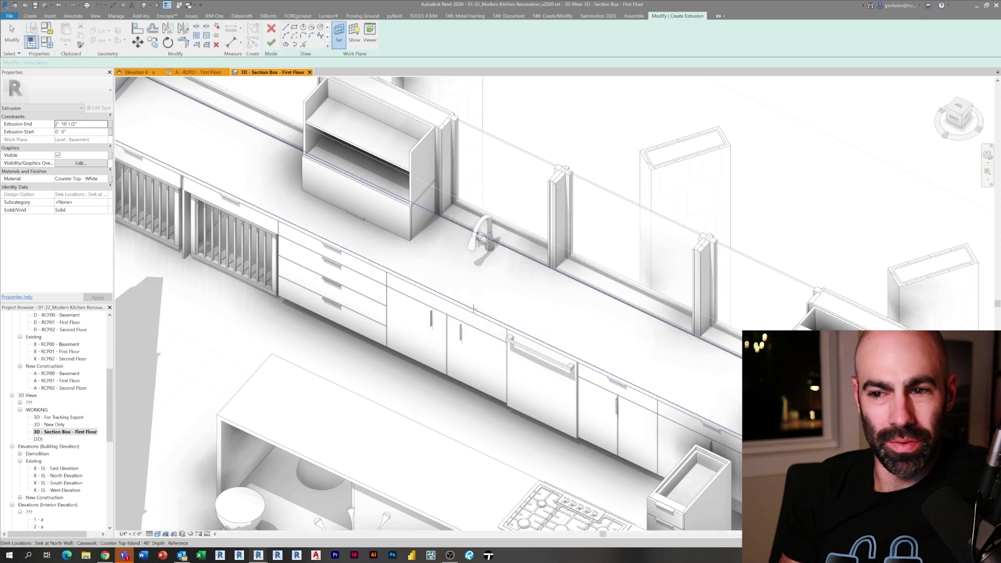
Step: Trace the extrusion outline by picking the back, front and end edges of the existing north wall countertop
left_click(302, 45)
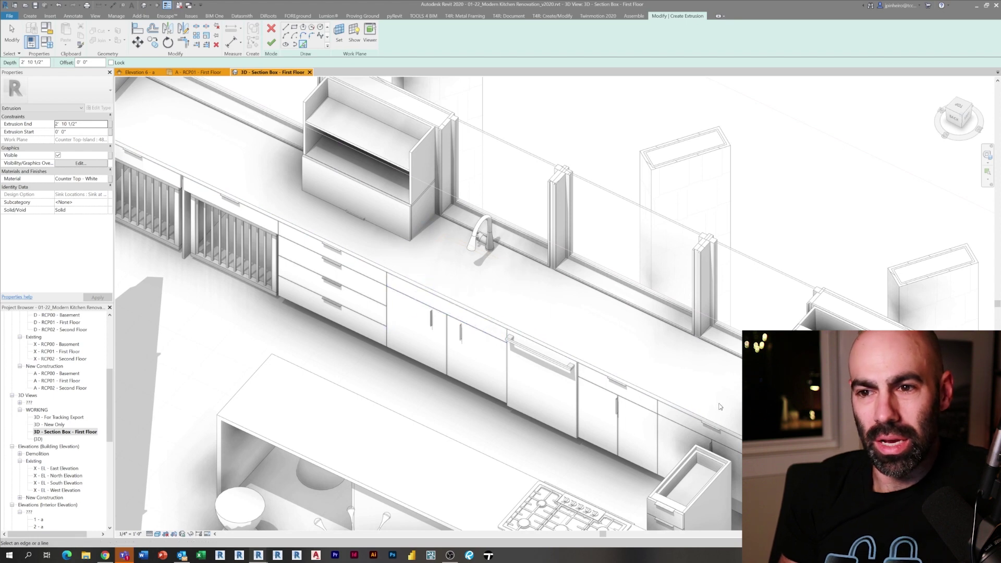
left_click(609, 298)
left_click(599, 369)
middle_click_drag(422, 208, 624, 224, "shift")
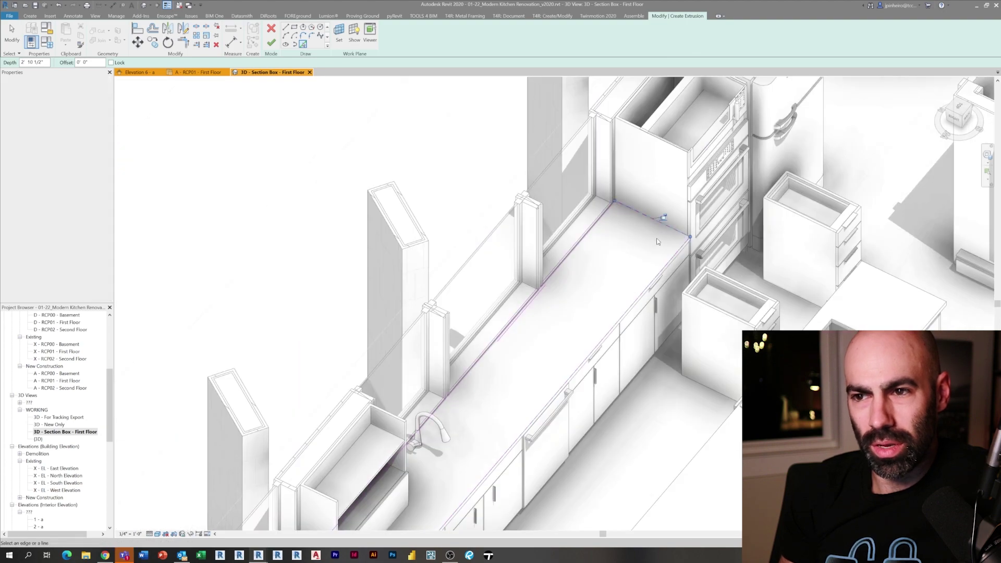
scroll(657, 234, "down", 4)
middle_click_drag(522, 364, 426, 256, "shift")
middle_click_drag(706, 204, 277, 259, "shift")
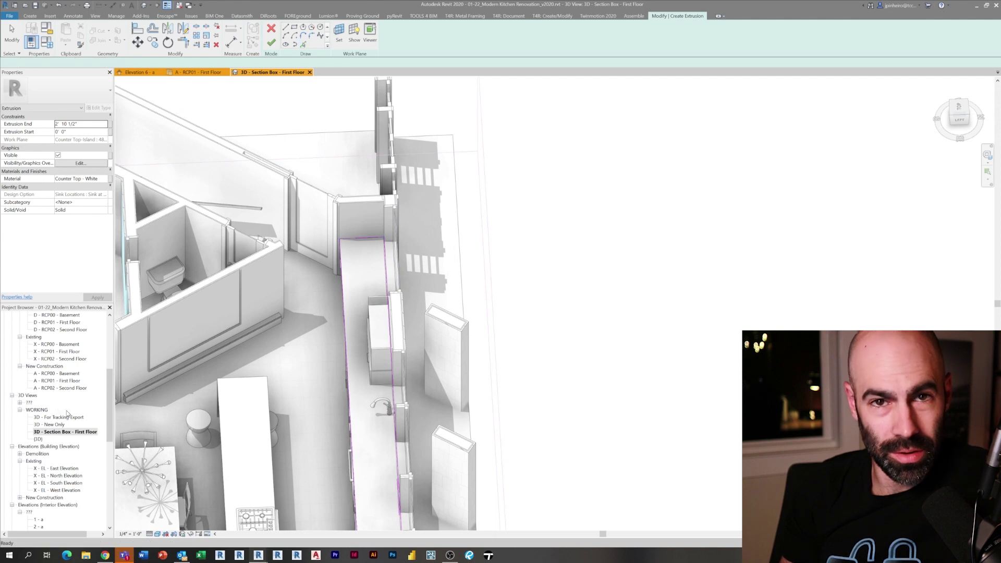
Step: Open the A - FP01 First Floor plan, outline the sink opening inside the countertop sketch and finish the extrusion
scroll(67, 415, "down", 2)
left_click_drag(109, 426, 110, 360)
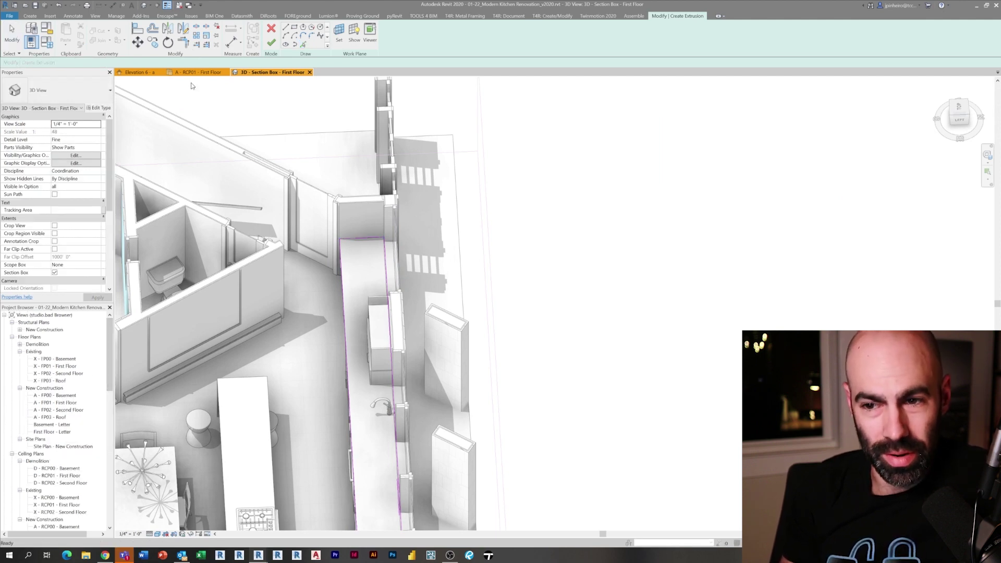
left_click(63, 403)
scroll(82, 417, "down", 5)
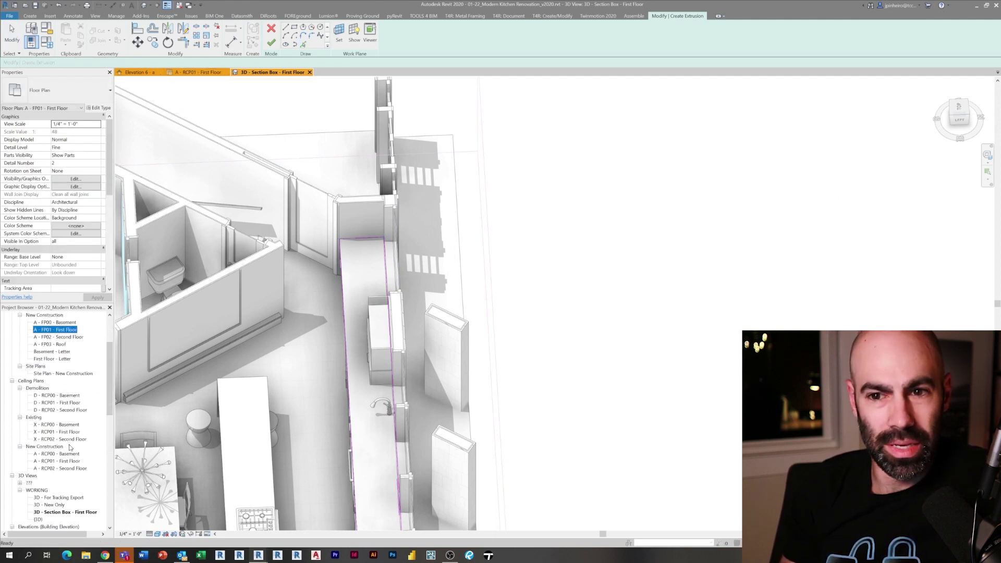
scroll(82, 427, "up", 3)
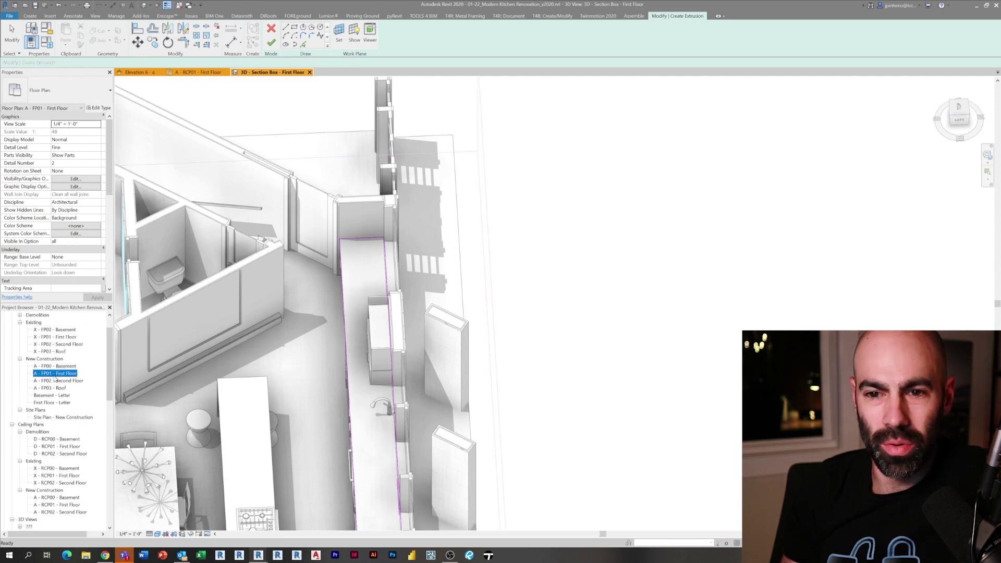
double_click(51, 373)
scroll(401, 350, "up", 10)
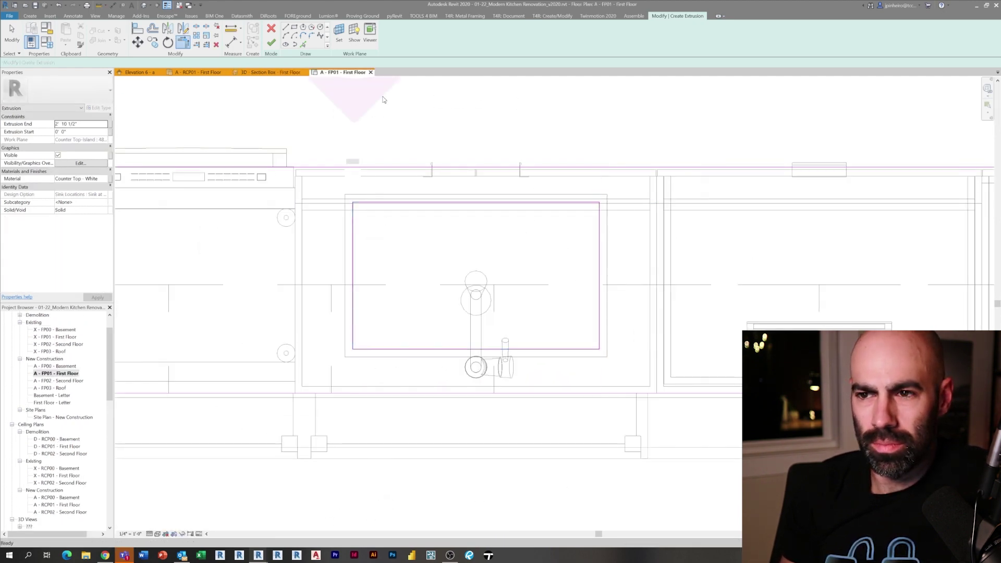
left_click(271, 42)
Step: Align the top of the new extrusion with the existing countertop in the 3D section box view and finish the in-place model
left_click(252, 72)
middle_click_drag(282, 386, 371, 406, "shift")
scroll(371, 449, "up", 4)
left_click(372, 479)
key("a")
key("l")
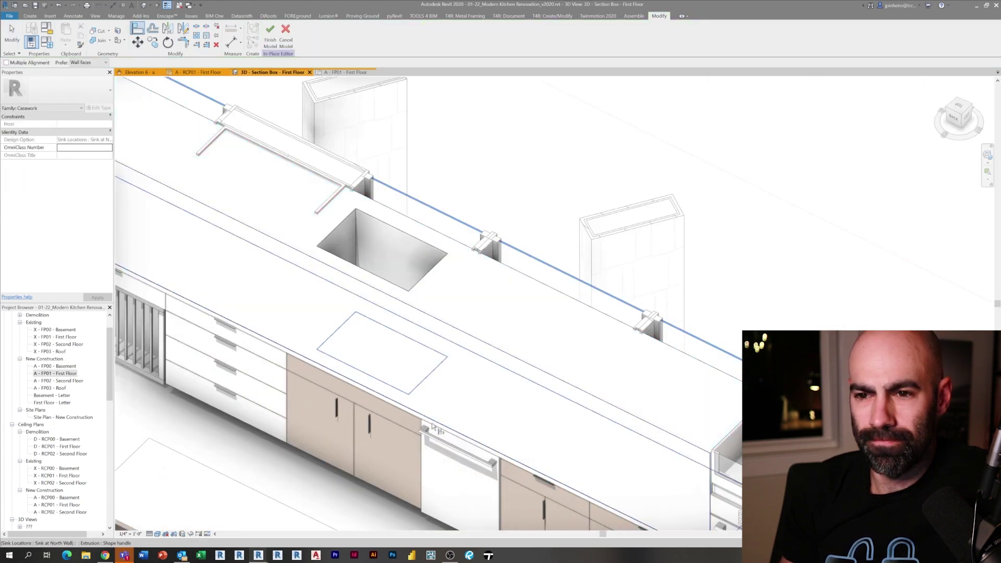
scroll(432, 423, "up", 2)
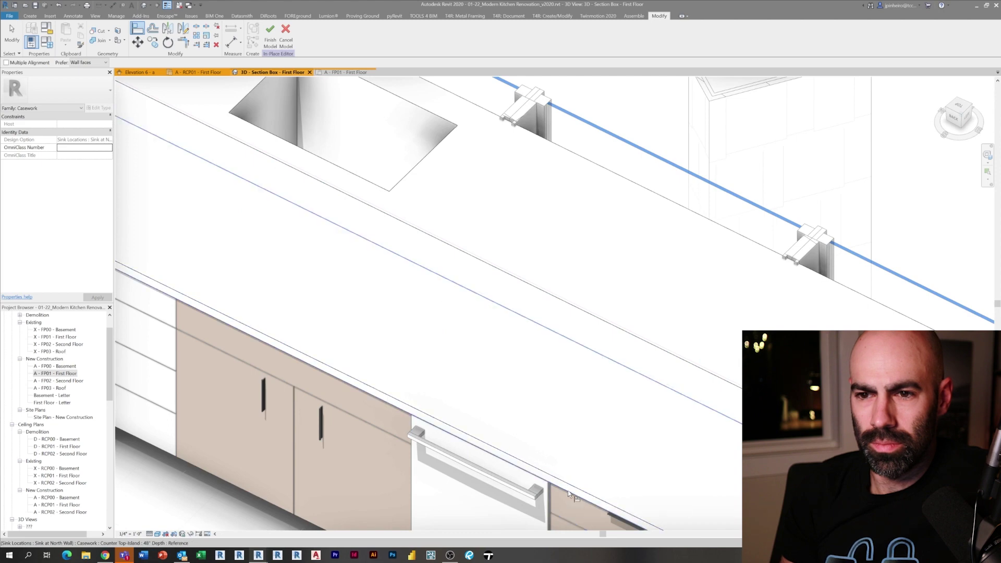
left_click(442, 421)
left_click(535, 287)
key("Escape")
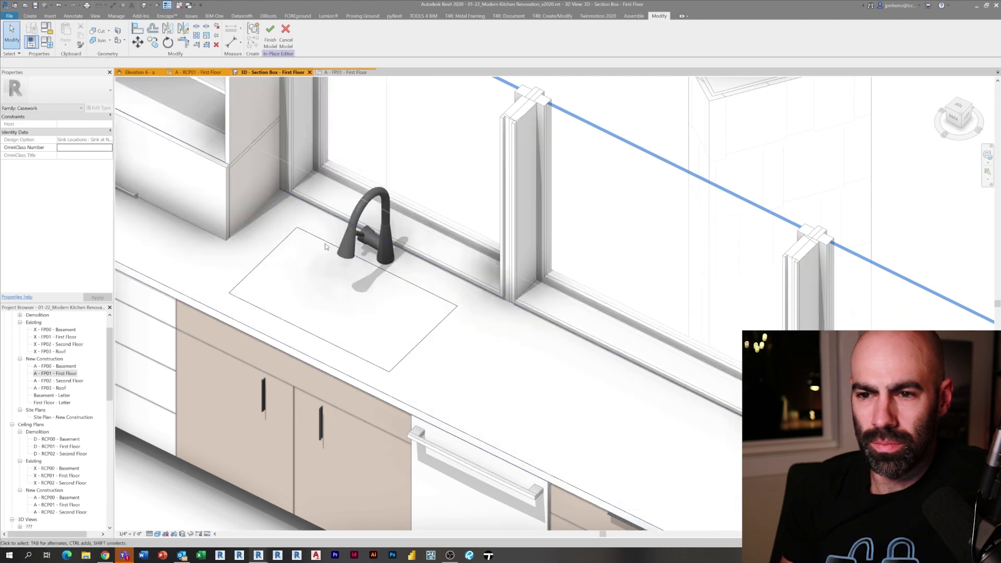
left_click(267, 35)
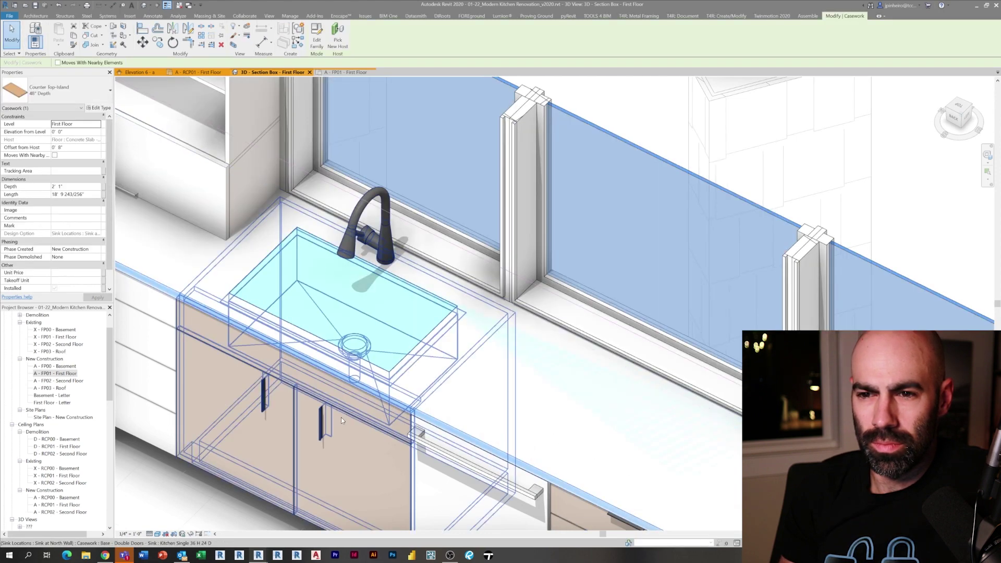
Step: Switch to the A - FP01 First Floor plan and bring the island's cooktop and base cabinets into view
scroll(383, 306, "down", 3)
middle_click_drag(383, 307, 399, 308)
key("ctrl+Tab")
scroll(245, 326, "up", 2)
middle_click_drag(245, 326, 402, 374)
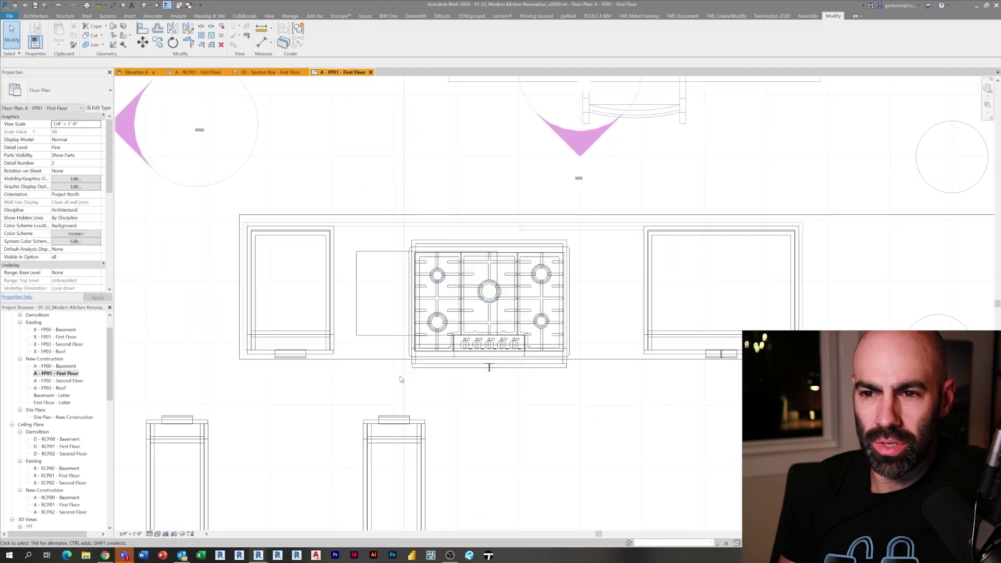
middle_click_drag(433, 404, 357, 393)
scroll(714, 276, "up", 4)
key("d")
key("i")
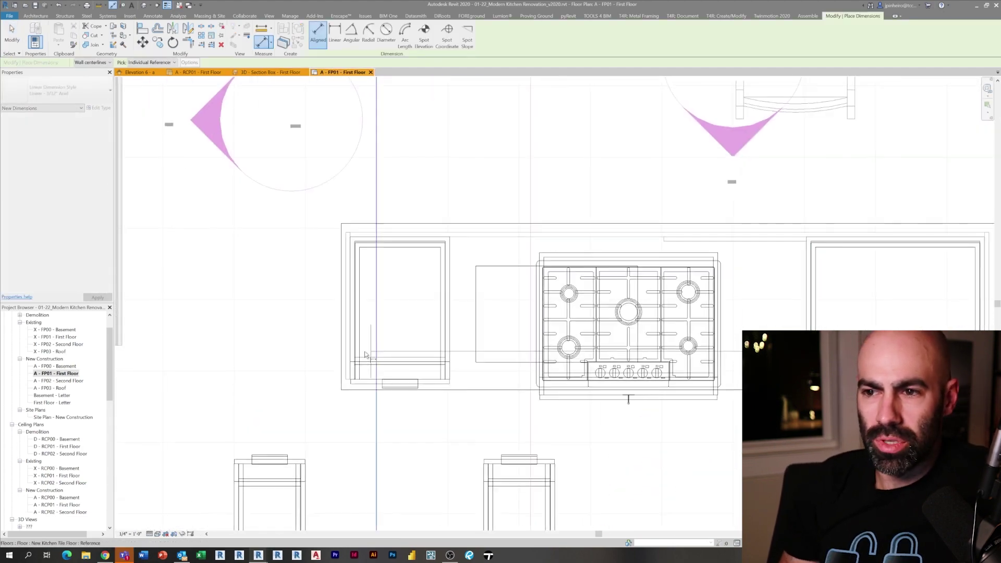
scroll(342, 359, "up", 4)
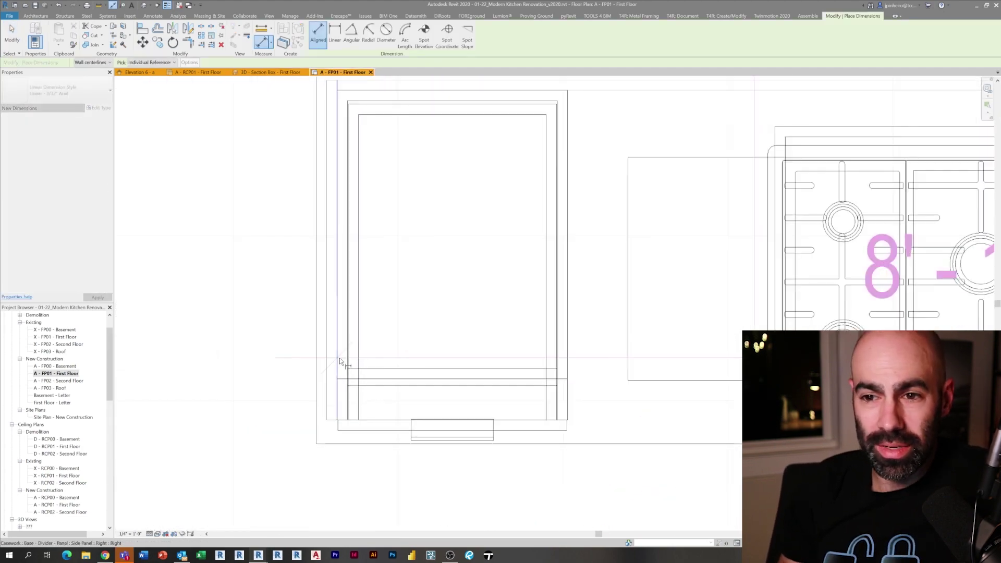
key("d")
key("i")
key("Escape")
Step: Rotate the loose drawer cabinet nearest the cooktop by 180° so its front faces the opposite way
scroll(451, 372, "down", 6)
middle_click_drag(260, 391, 427, 337)
scroll(425, 354, "up", 1)
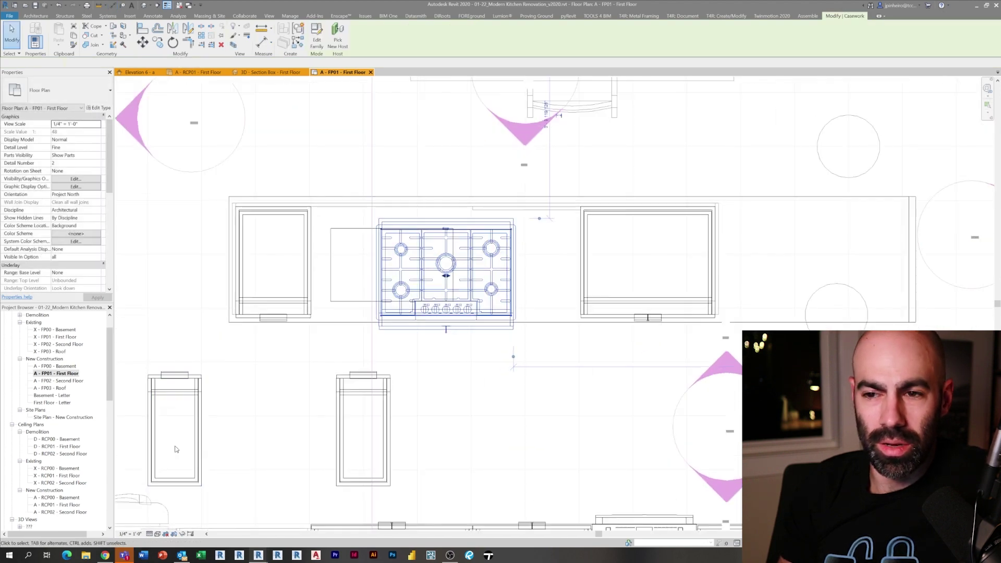
left_click(352, 384)
key("r")
key("o")
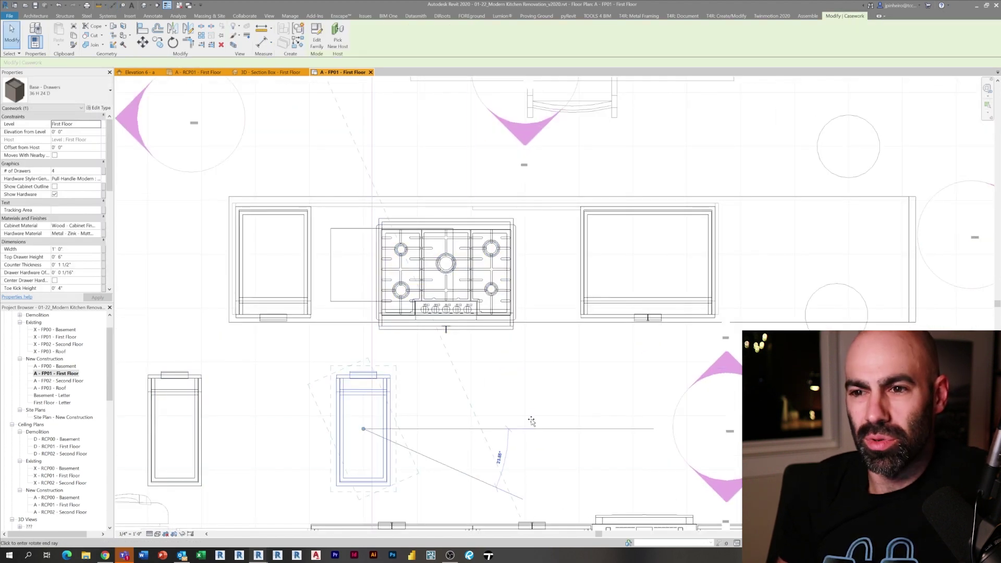
left_click(495, 487)
Step: Move the rotated drawer cabinet by its front corner into the island gap between the end cabinet and the cooktop
key("m")
key("v")
scroll(425, 391, "down", 1)
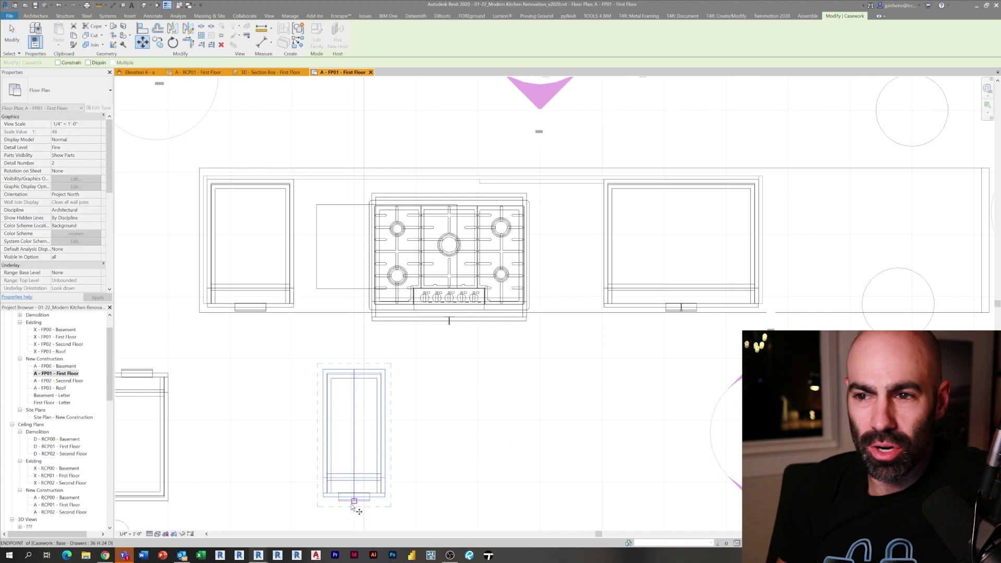
scroll(313, 502, "up", 3)
left_click(310, 502)
scroll(276, 179, "up", 5)
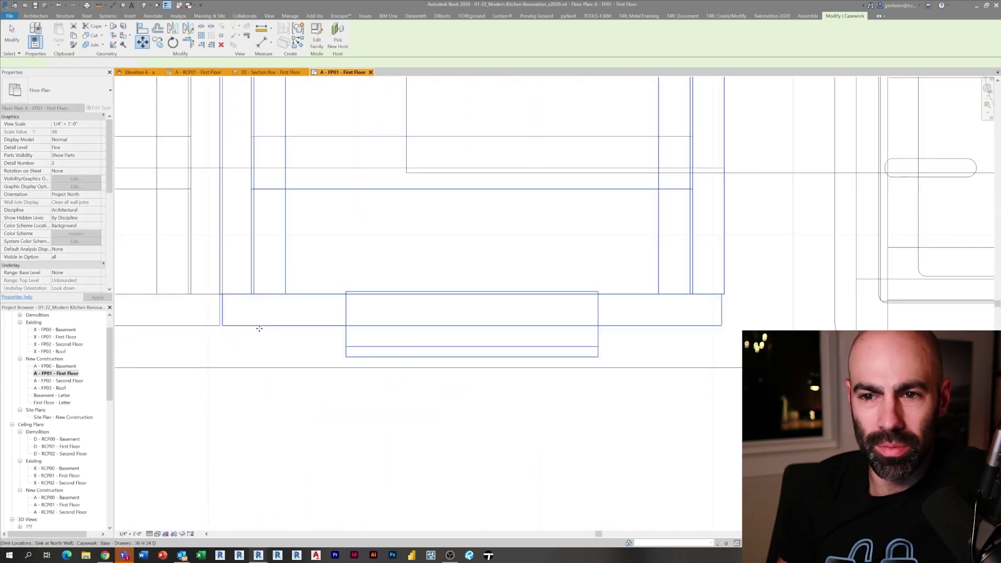
left_click(224, 326)
Step: Nudge the drawer cabinet slightly sideways so its side sits exactly against the neighbouring island end cabinet
scroll(229, 256, "up", 4)
key("m")
key("v")
left_click(234, 274)
left_click(242, 273)
scroll(253, 288, "down", 5)
scroll(406, 384, "down", 3)
scroll(666, 397, "up", 3)
Step: In the 3D section box view, give both brown drawer cabinets beside the cooktop the painted wood material of the adjacent double-door cabinet
left_click(260, 73)
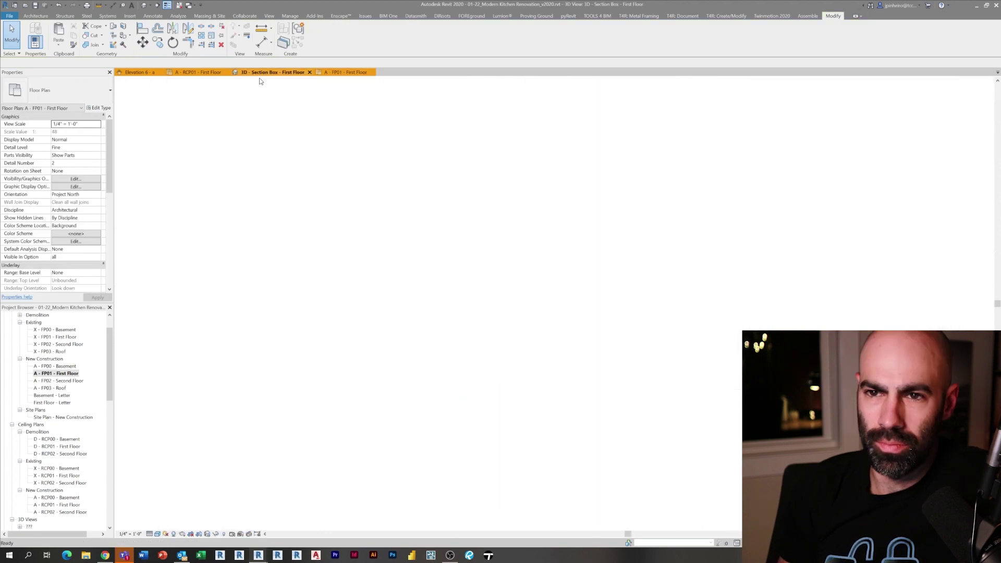
middle_click_drag(462, 404, 167, 292, "shift")
scroll(167, 282, "up", 3)
scroll(365, 344, "up", 2)
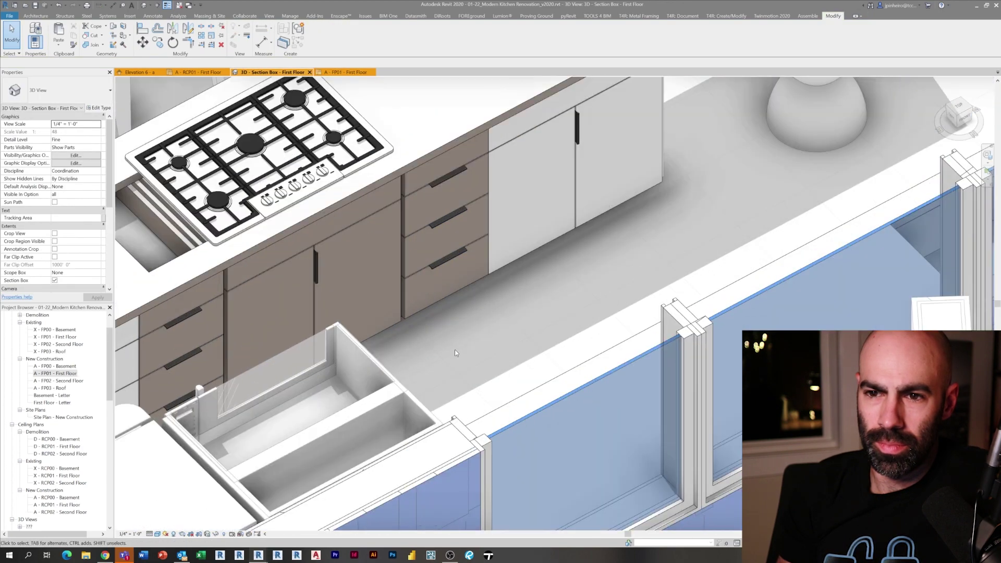
scroll(457, 176, "up", 2)
scroll(452, 231, "down", 2)
left_click(510, 216)
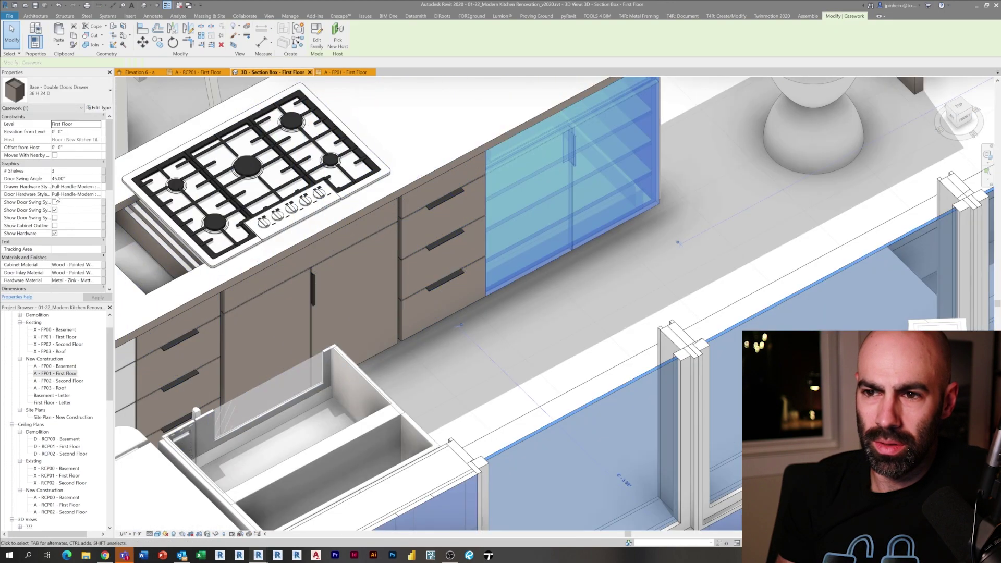
left_click(418, 287)
left_click(199, 333, "ctrl")
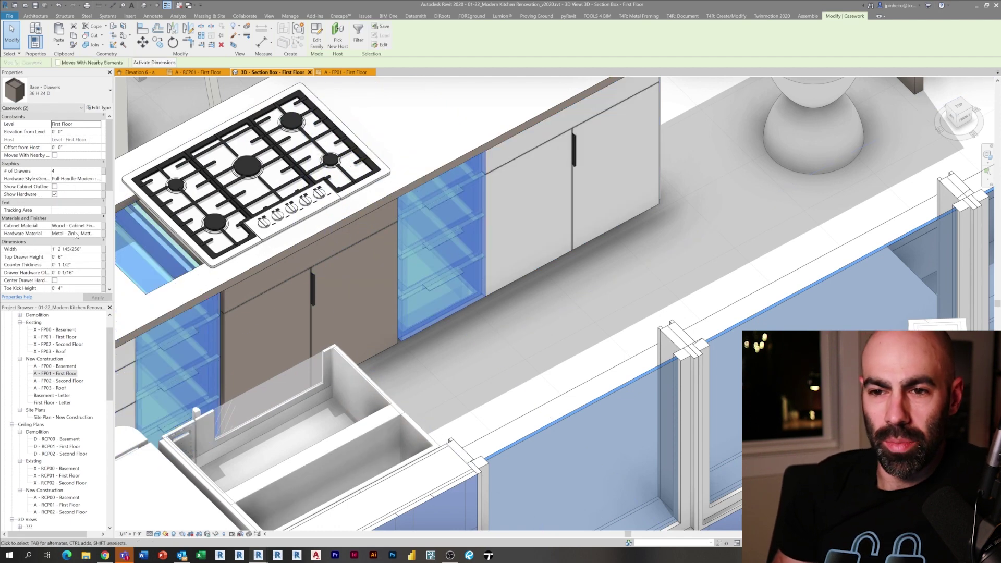
Step: Set the cooktop cabinet's cabinet and door inlay materials to the same painted wood
left_click(318, 292)
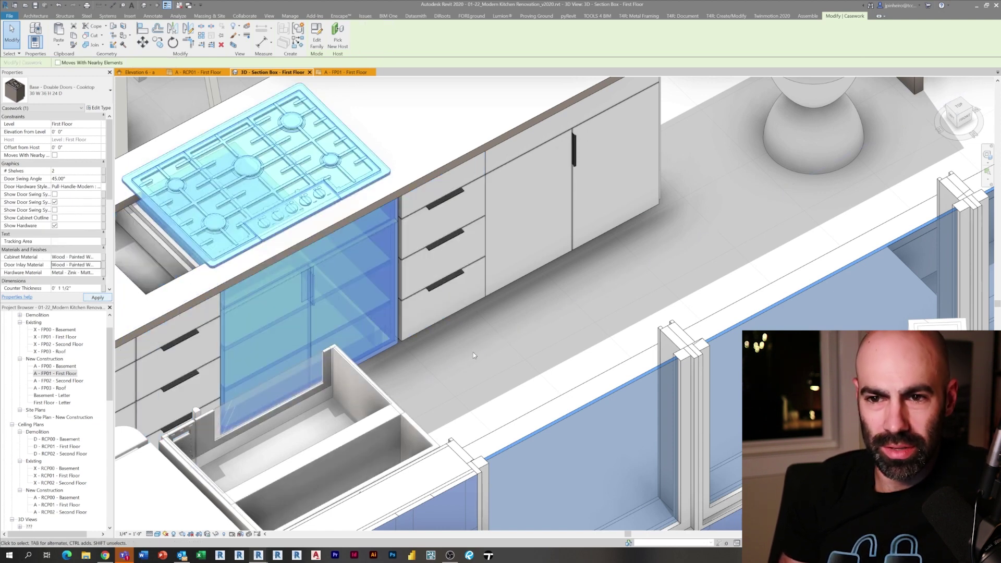
scroll(475, 382, "down", 4)
key("Escape")
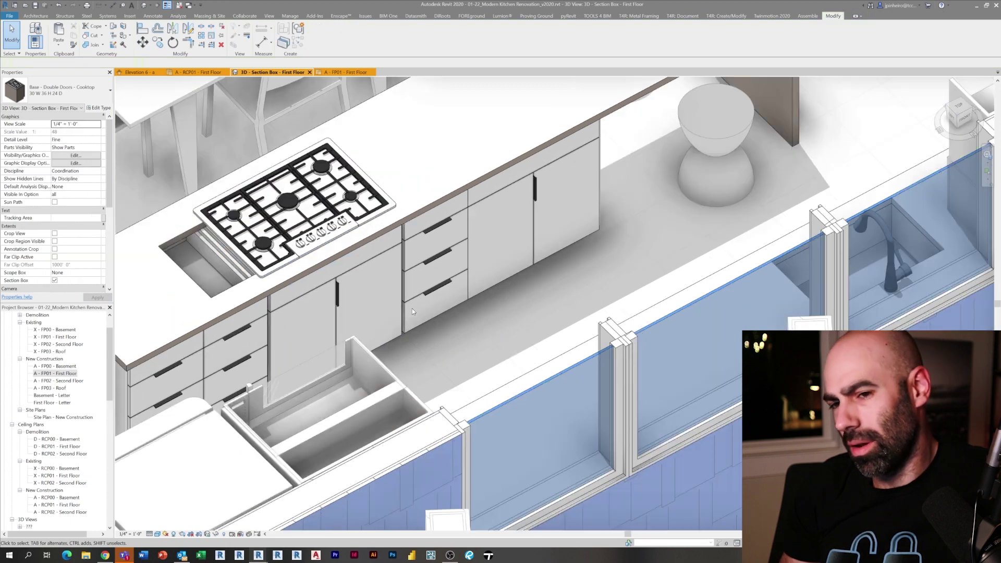
left_click(211, 360)
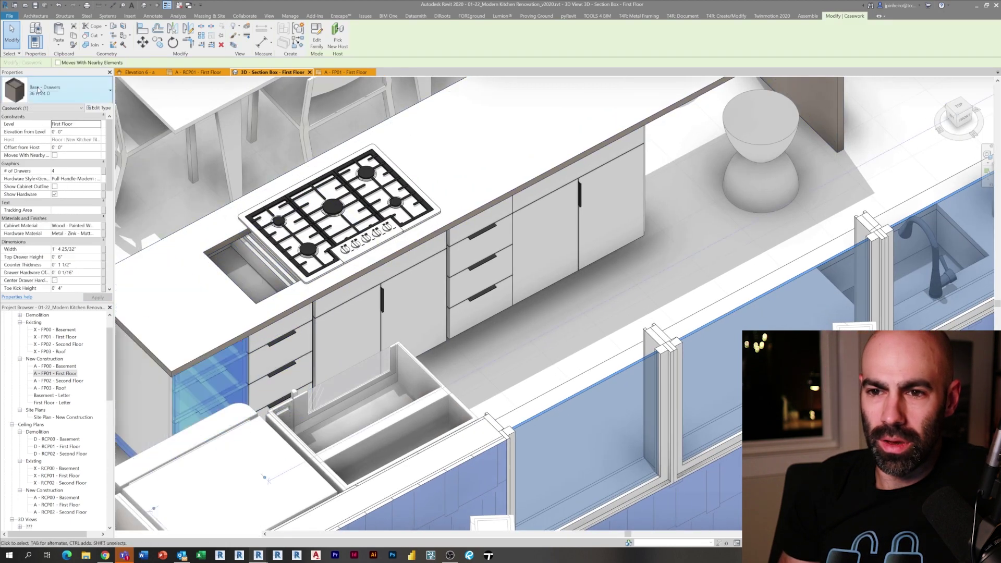
left_click(37, 90)
scroll(63, 153, "up", 1)
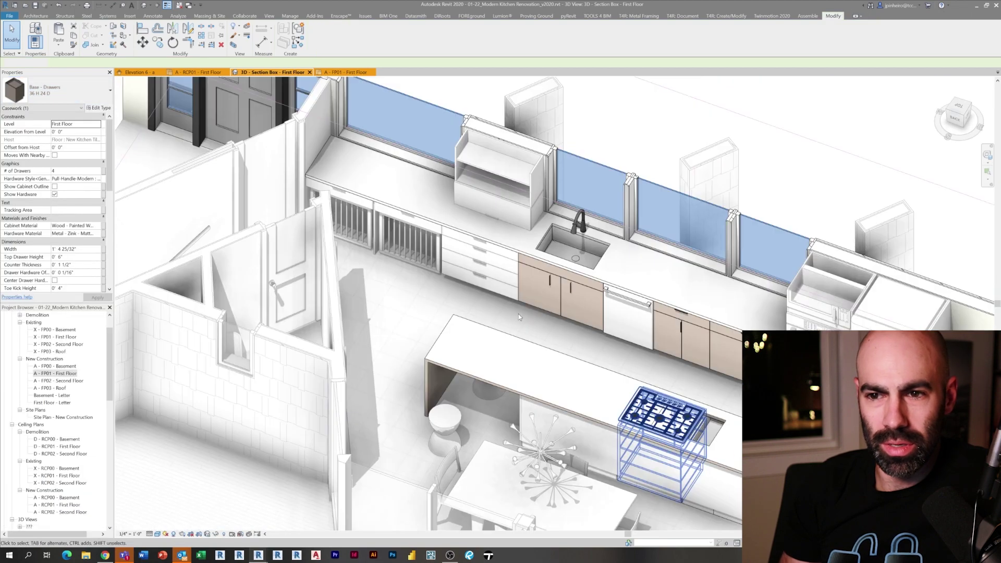
left_click(518, 315)
Step: Stretch the drawer cabinet beside the cooktop in the first floor plan until its side meets the cooktop cabinet
middle_click_drag(518, 315, 458, 312, "shift")
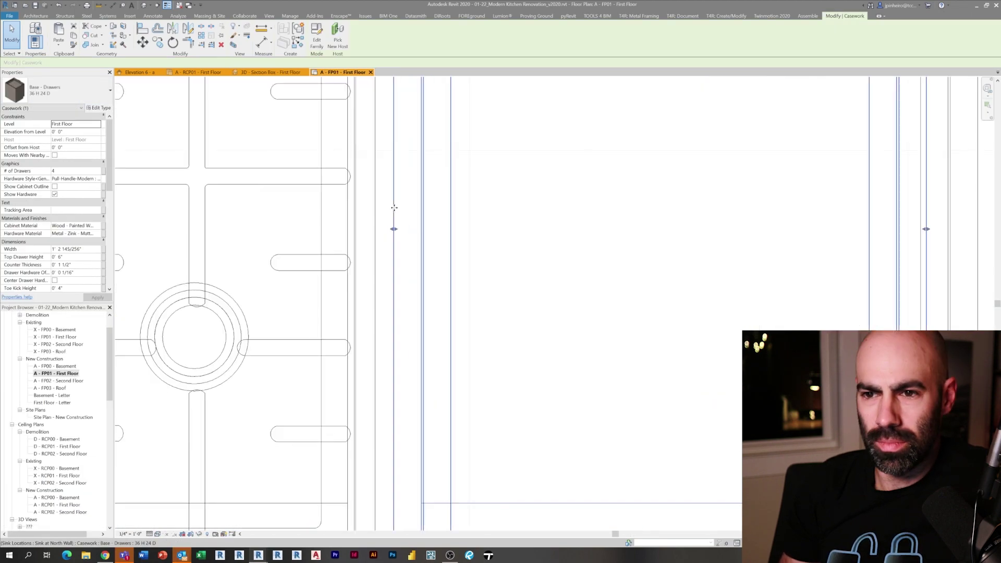
left_click_drag(394, 229, 374, 234)
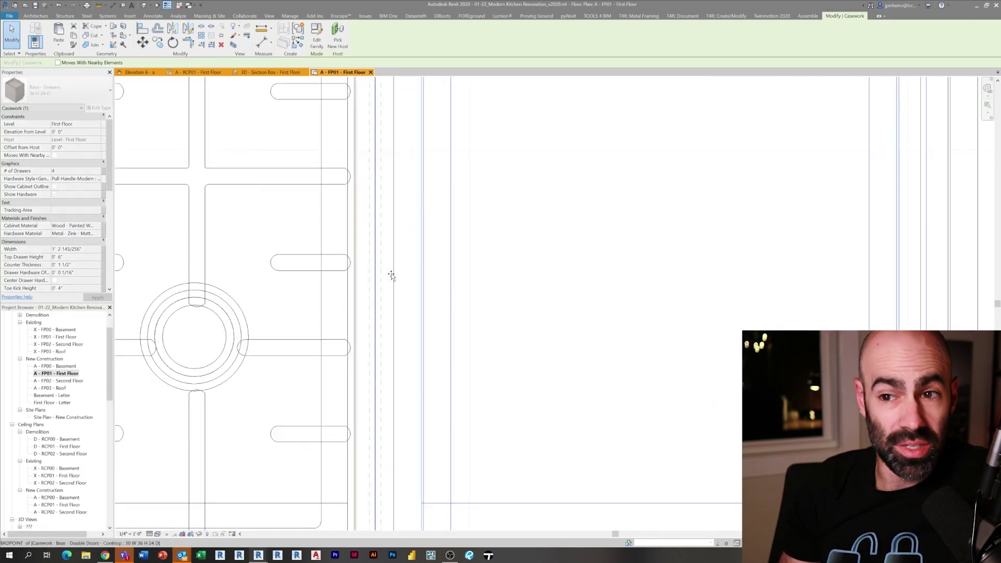
scroll(401, 276, "down", 5)
middle_click_drag(412, 284, 530, 300)
Step: Change the drawer cabinet at the island's end to the Base - Door Drawer type, 36 H 24 D
left_click(165, 352)
middle_click_drag(165, 353, 198, 267)
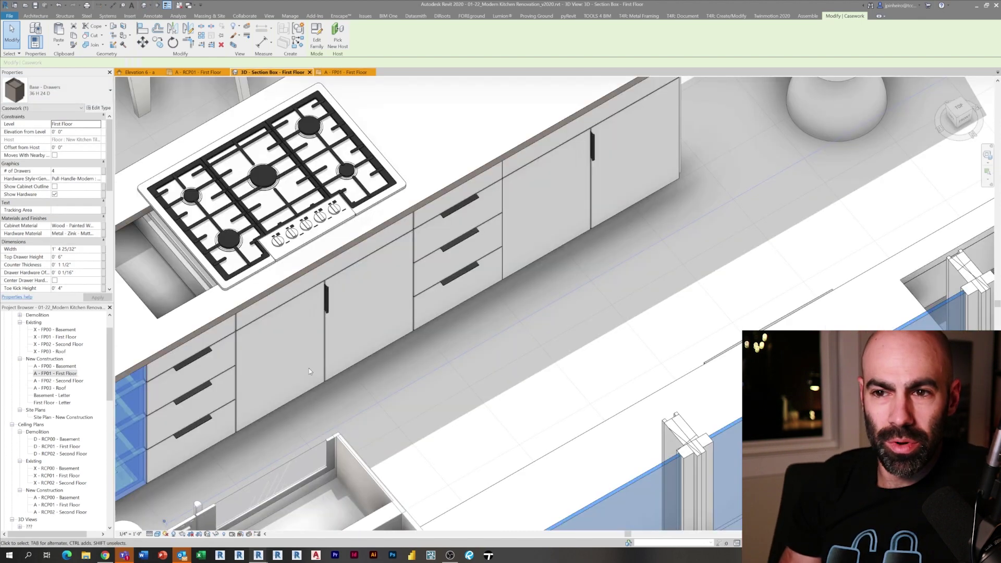
scroll(309, 368, "down", 3)
middle_click_drag(308, 368, 372, 379)
middle_click_drag(252, 455, 250, 458, "shift")
left_click(84, 83)
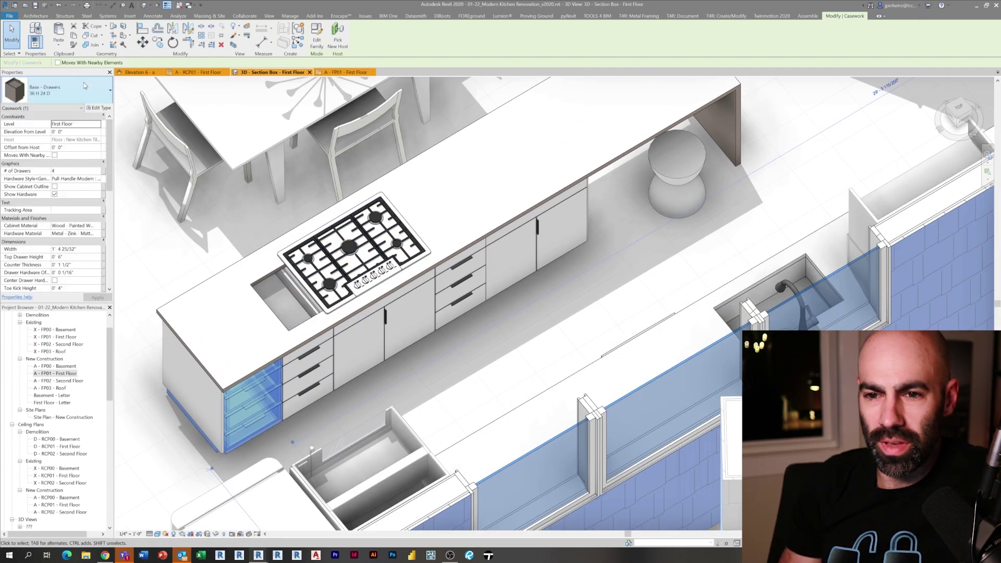
scroll(53, 281, "up", 1)
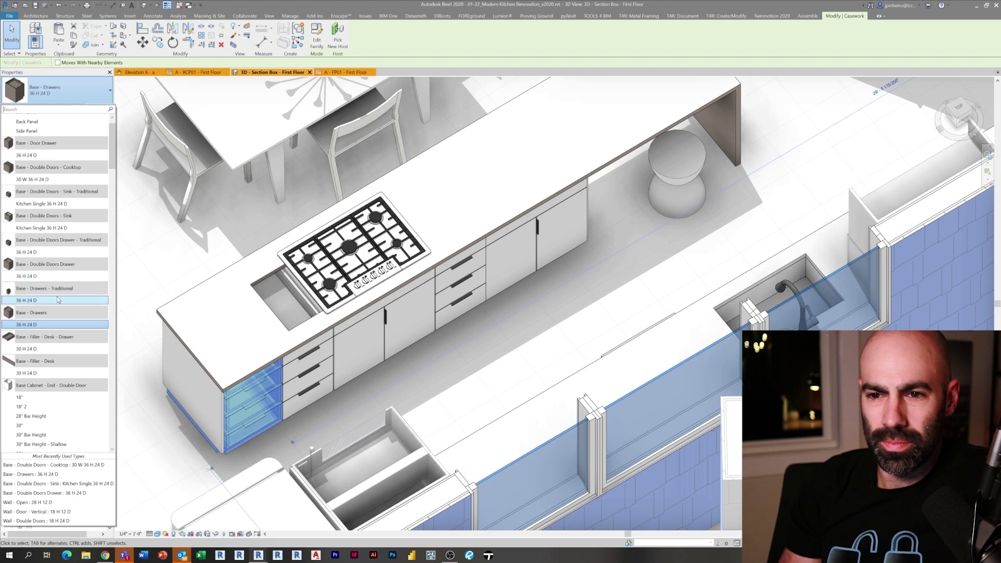
scroll(47, 217, "up", 1)
left_click(31, 176)
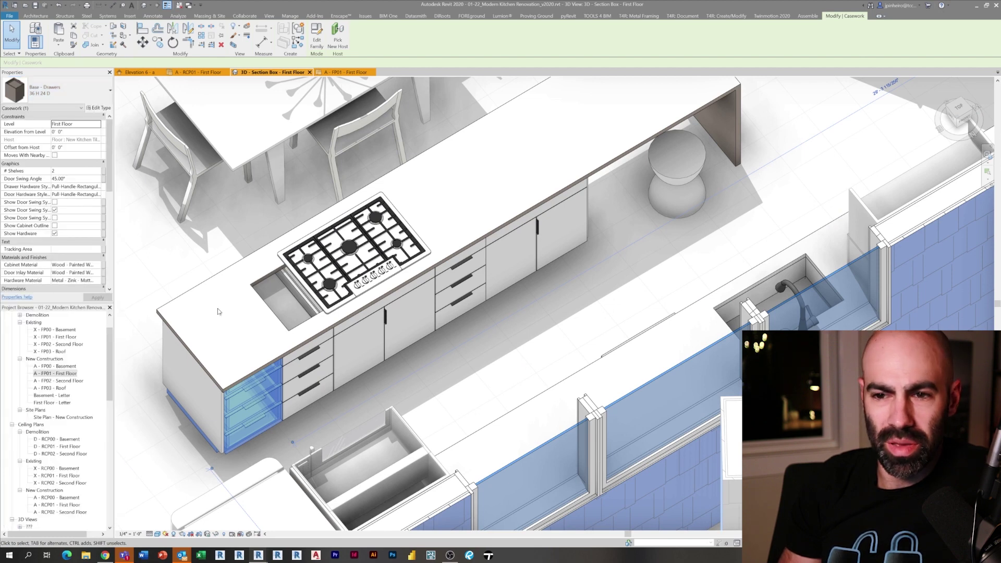
Step: Match the island's end cabinet to the double-door drawer cabinet type, and delete the drawer cabinet between it and the cooktop cabinet
left_click(31, 91)
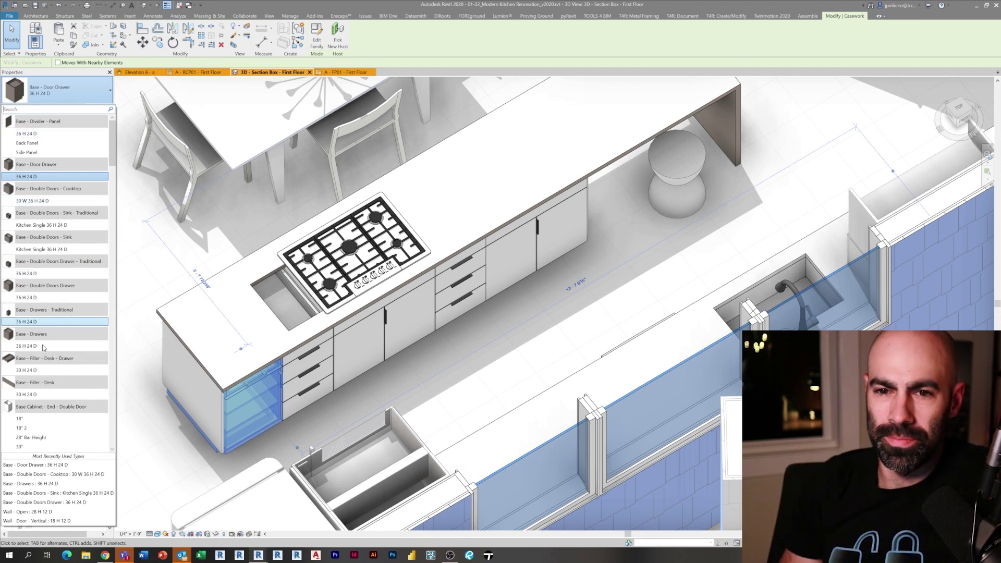
scroll(42, 346, "down", 5)
scroll(40, 397, "down", 6)
left_click_drag(111, 194, 107, 379)
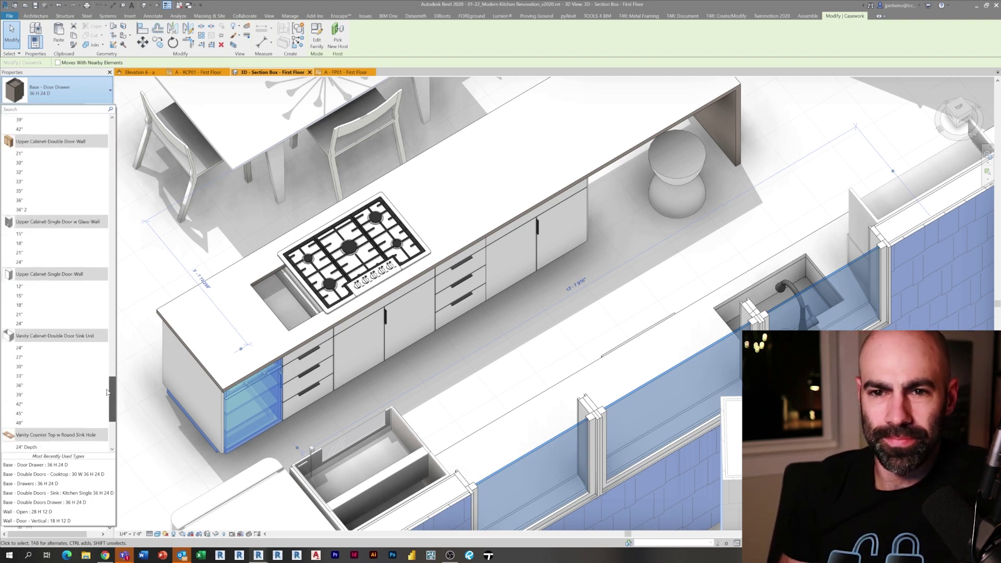
left_click(261, 424)
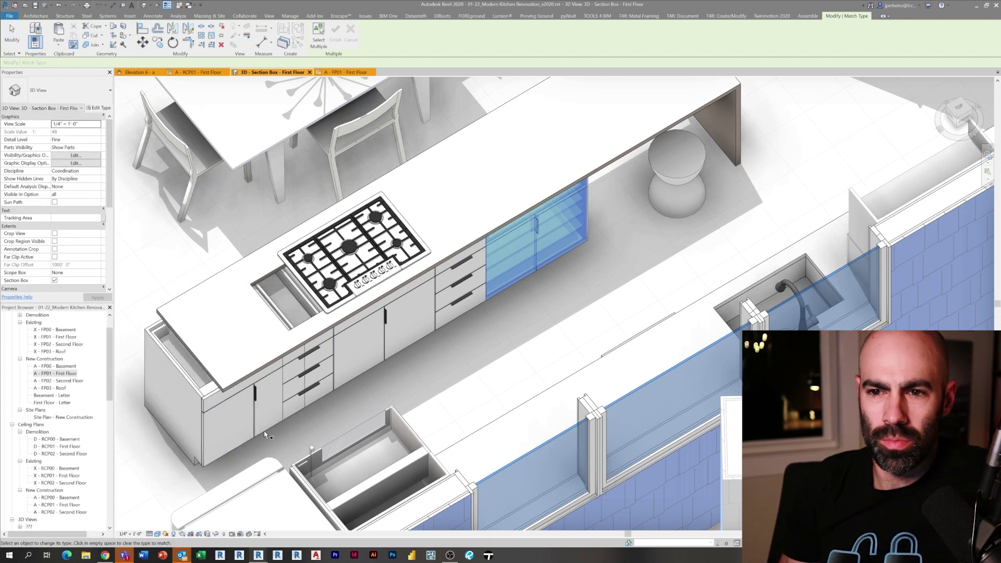
key("Escape")
left_click(310, 375)
key("Delete")
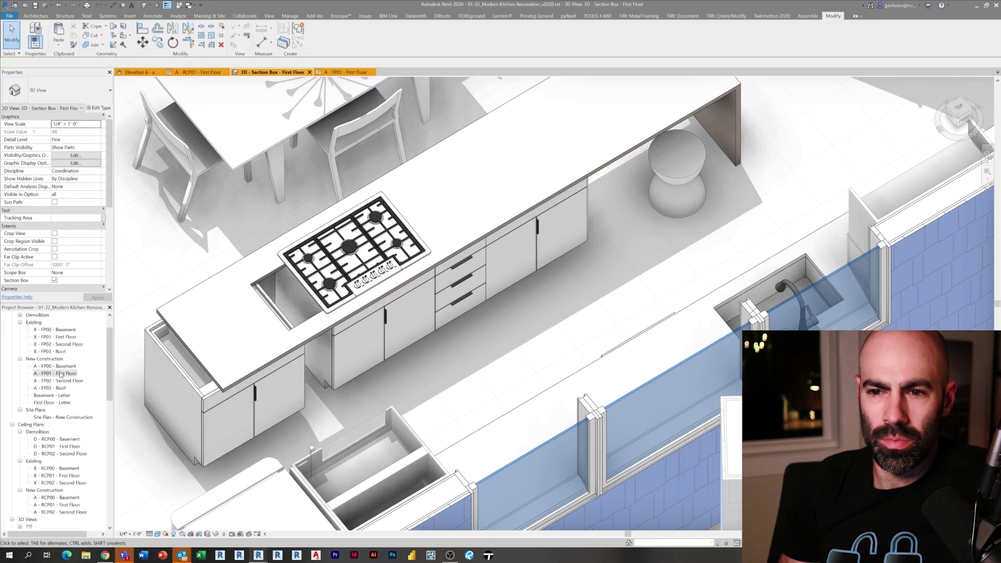
Step: In the first floor plan, move the double-door cabinet to the island panel's inner corner and stretch its side to the cooktop cabinet
double_click(61, 374)
middle_click_drag(335, 316, 399, 453)
left_click(253, 262)
scroll(156, 250, "up", 2)
key("m")
key("v")
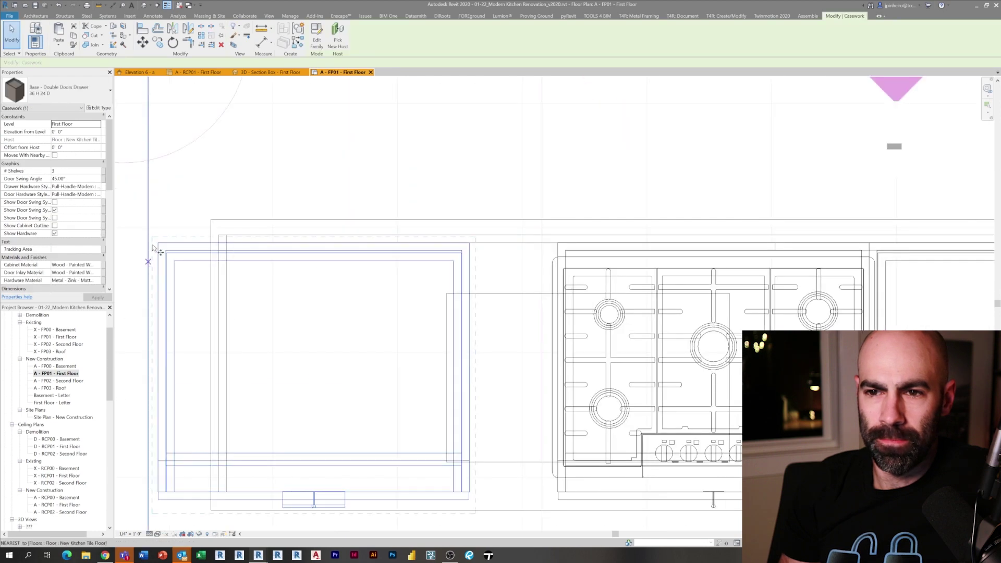
left_click(158, 243)
left_click(227, 243)
scroll(526, 398, "up", 5)
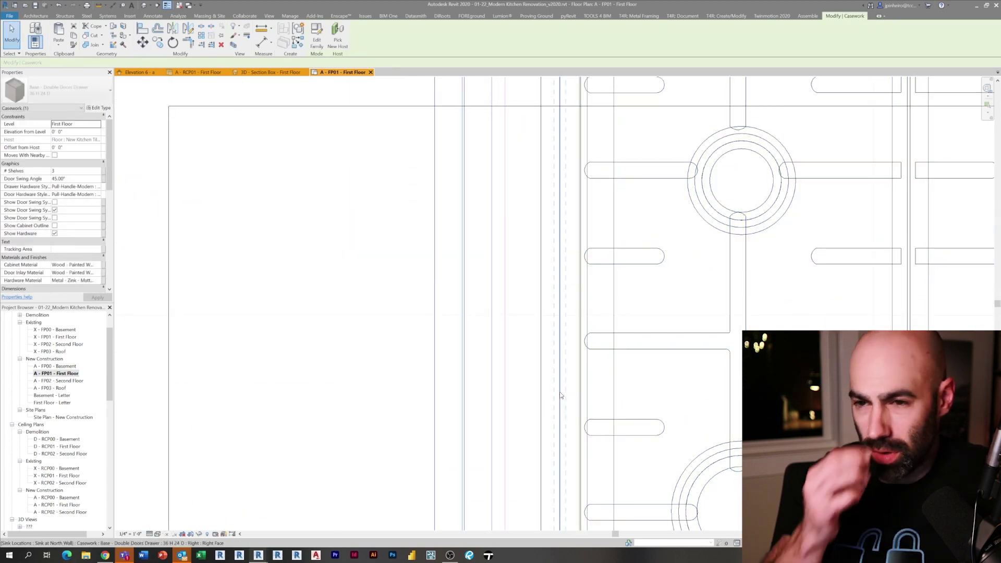
scroll(560, 392, "down", 6)
Step: Edit the island countertop in place from the 3D section box view and delete the void that cuts the old sink opening
left_click(477, 401)
left_click(144, 5)
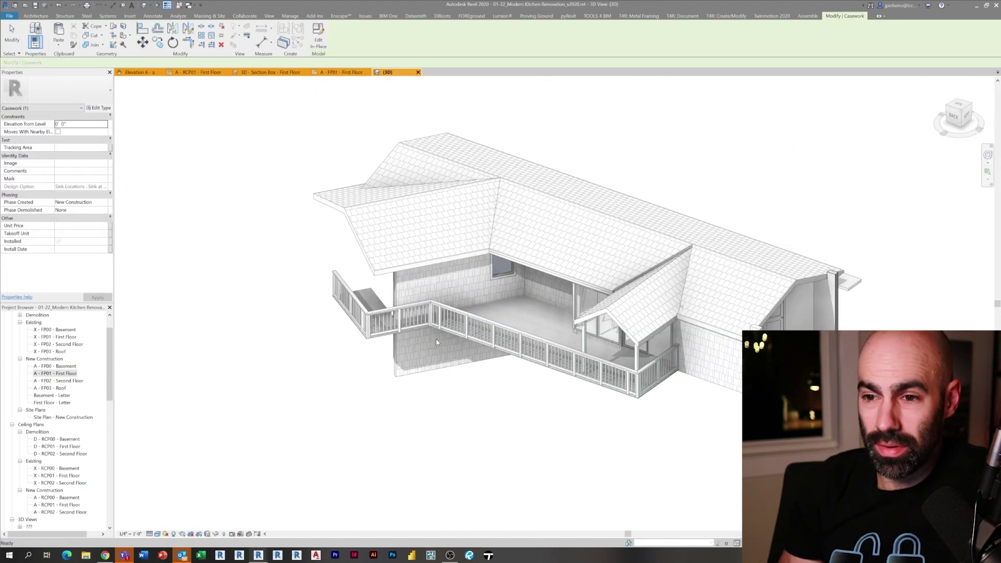
key("Escape")
left_click(270, 72)
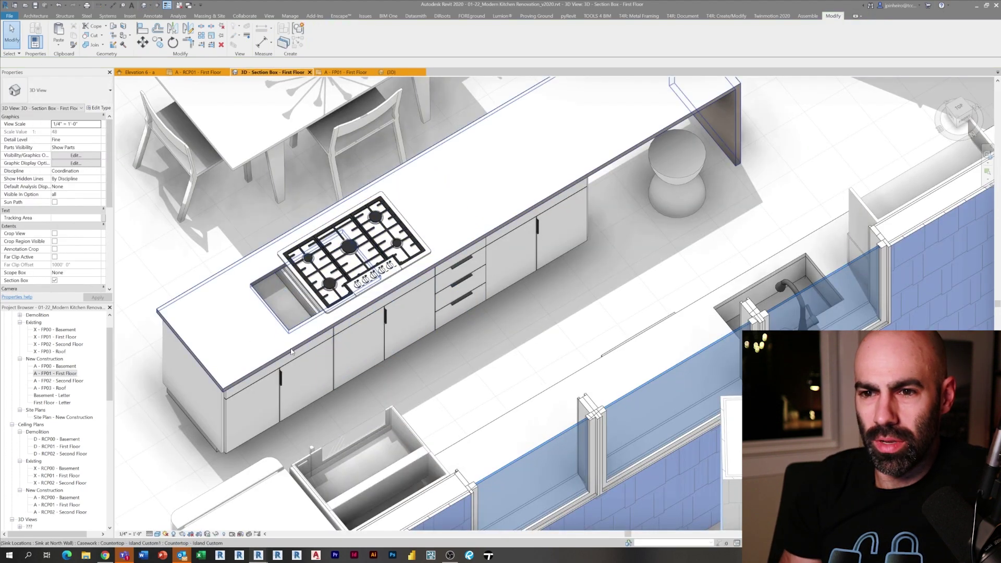
left_click(290, 351)
scroll(281, 308, "up", 4)
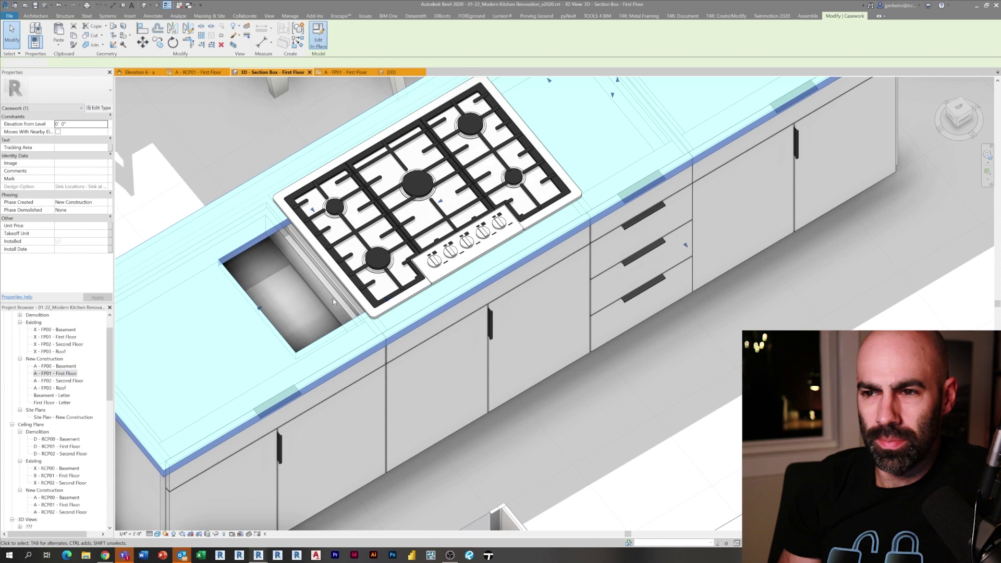
double_click(341, 296)
left_click(289, 339)
key("Escape")
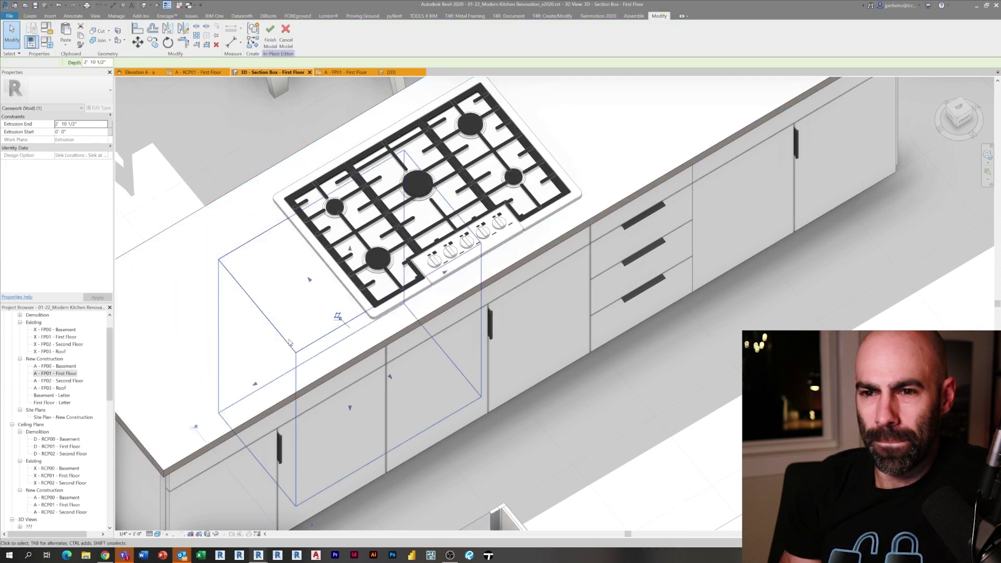
left_click(270, 31)
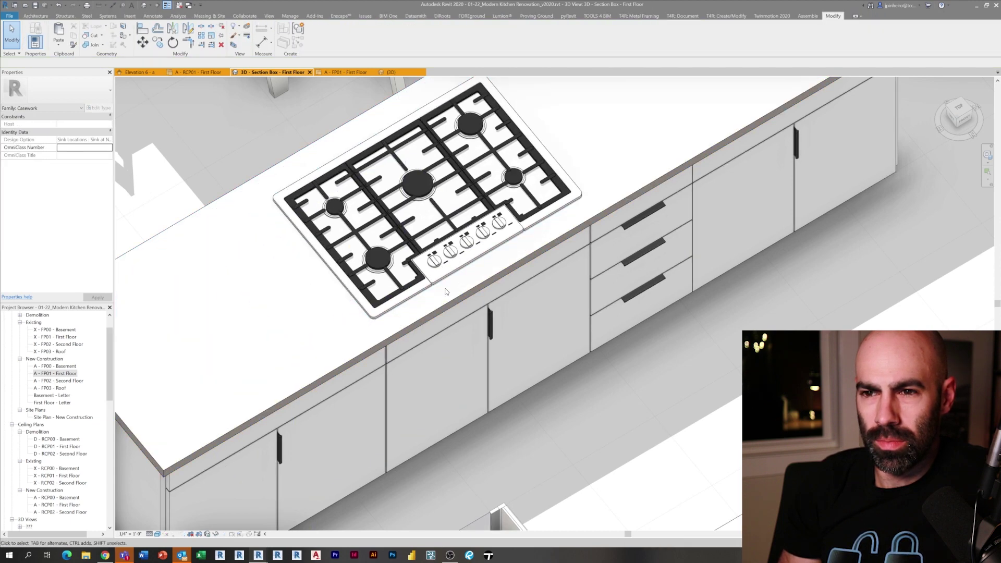
Step: Examine the kitchen from the dining side, checking the island cooktop and the cabinets along the north wall
scroll(446, 291, "down", 5)
middle_click_drag(469, 292, 544, 405, "shift")
scroll(511, 338, "down", 3)
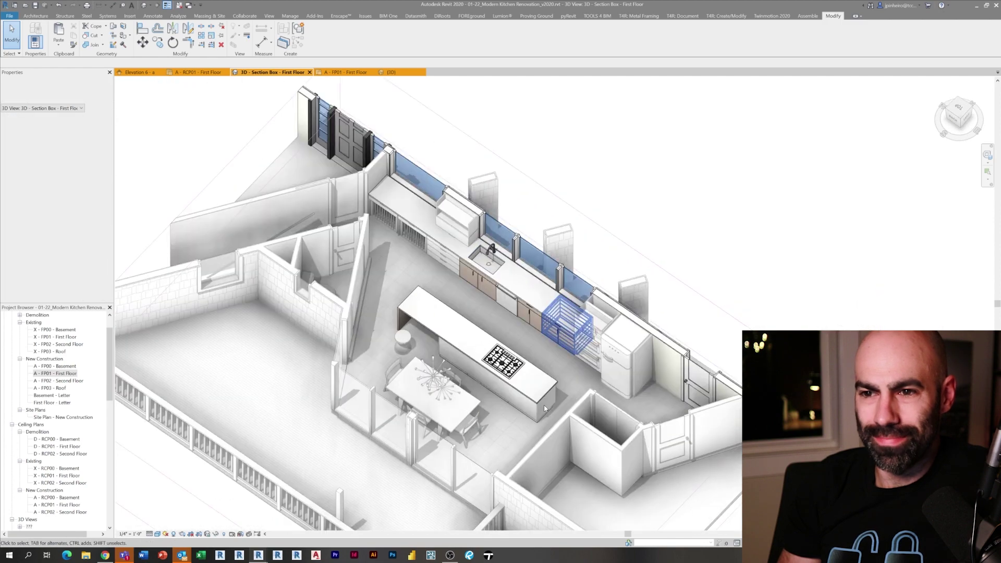
scroll(530, 398, "up", 1)
scroll(447, 304, "down", 2)
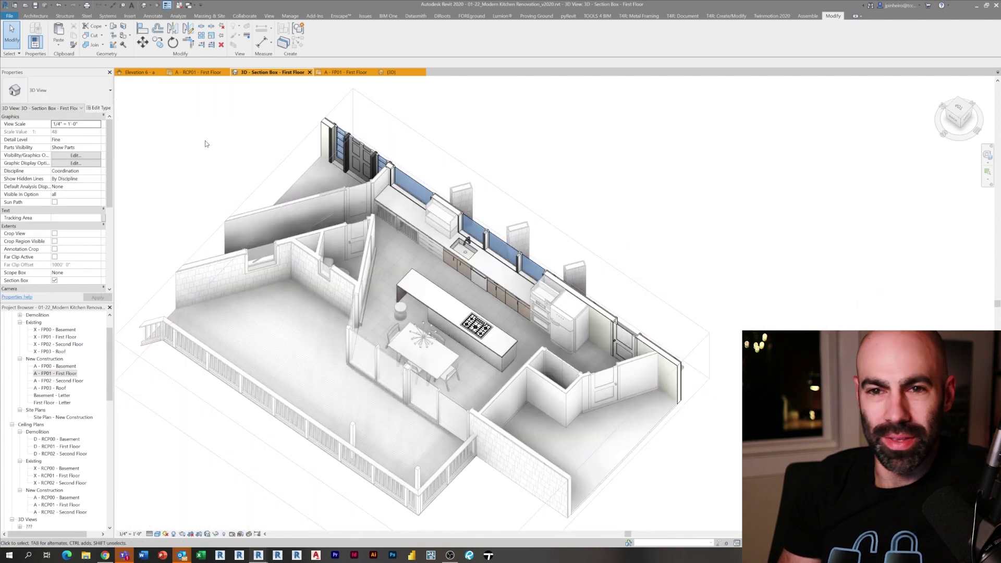
scroll(471, 293, "up", 5)
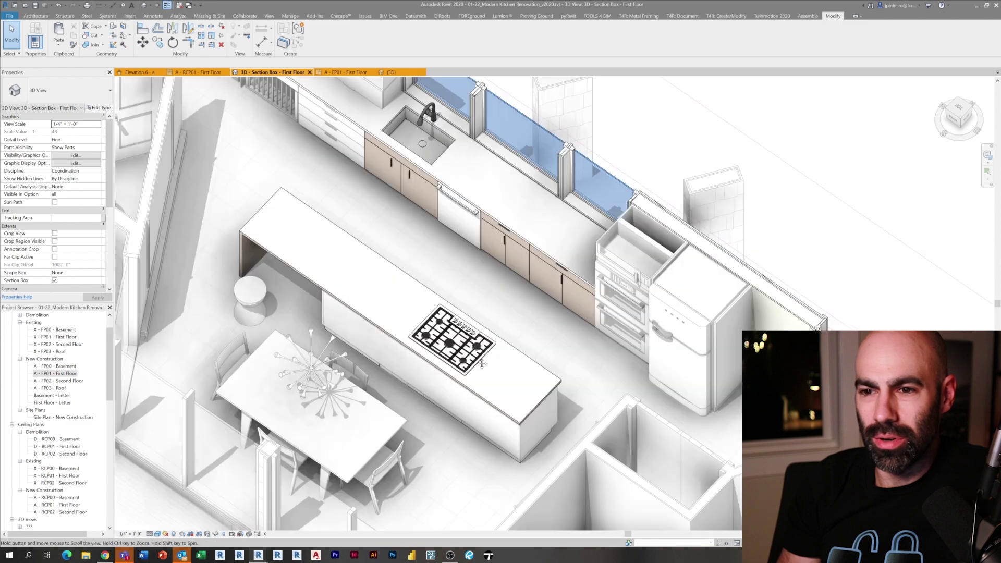
scroll(504, 308, "down", 2)
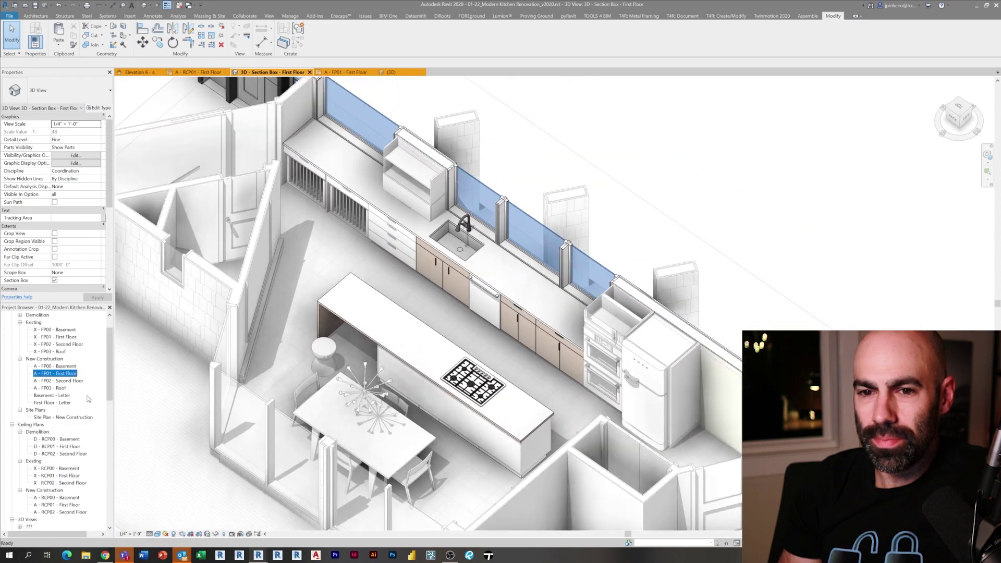
Step: Duplicate the 3D - Section Box - First Floor view
scroll(78, 404, "down", 5)
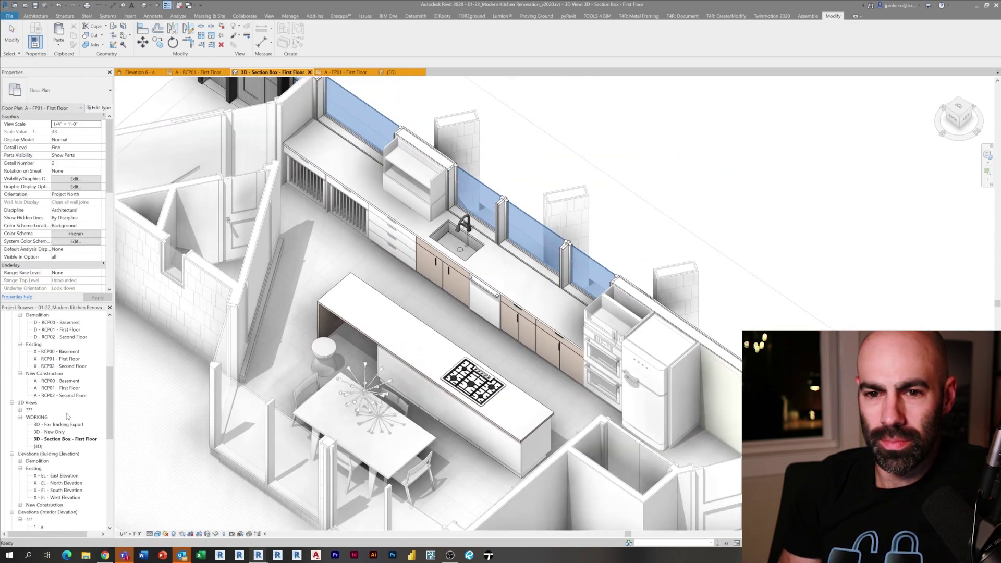
right_click(55, 441)
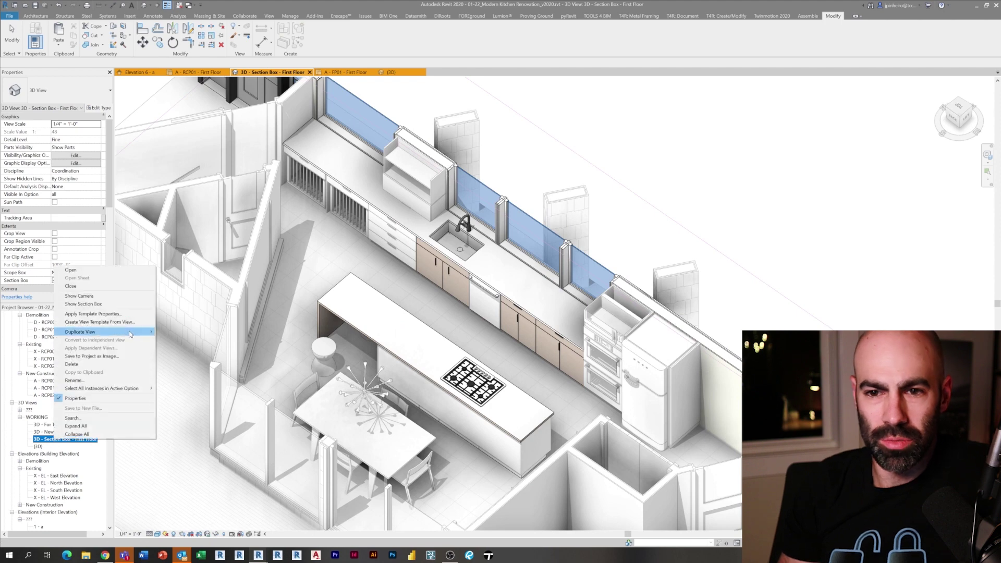
left_click(193, 340)
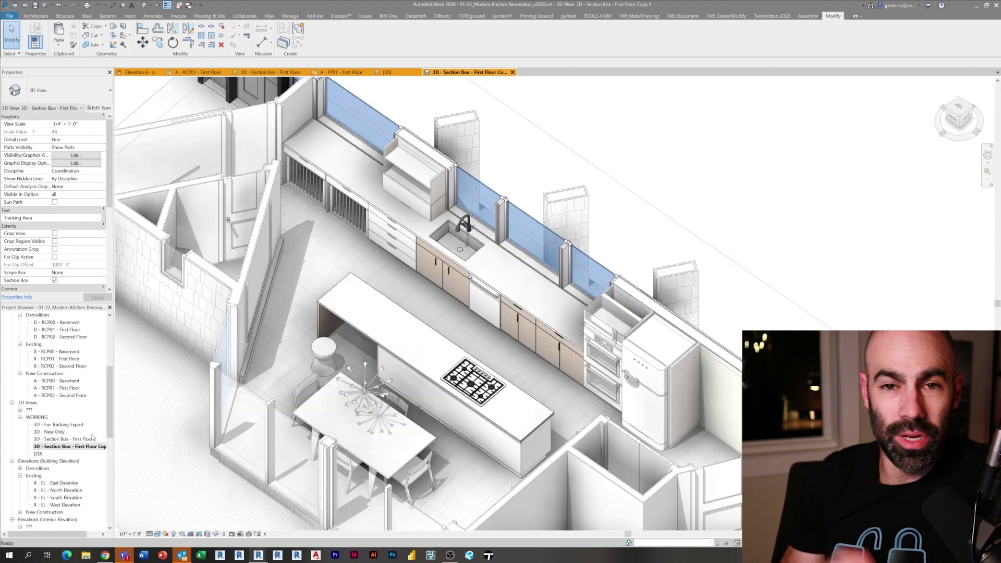
Step: Rename the duplicated view as 3D - Section Box - First Floor - North Sink Option
right_click(90, 446)
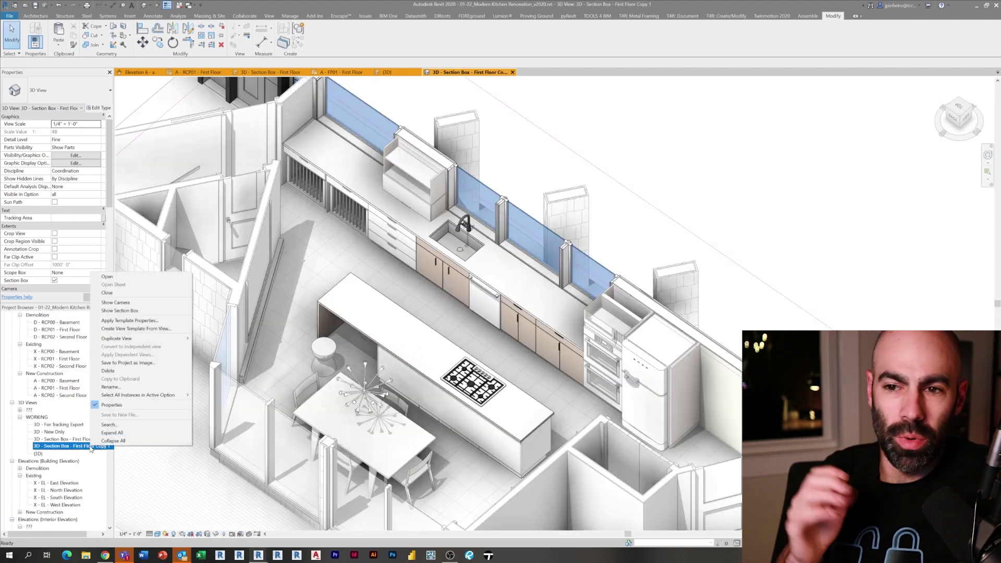
left_click(125, 387)
key("End")
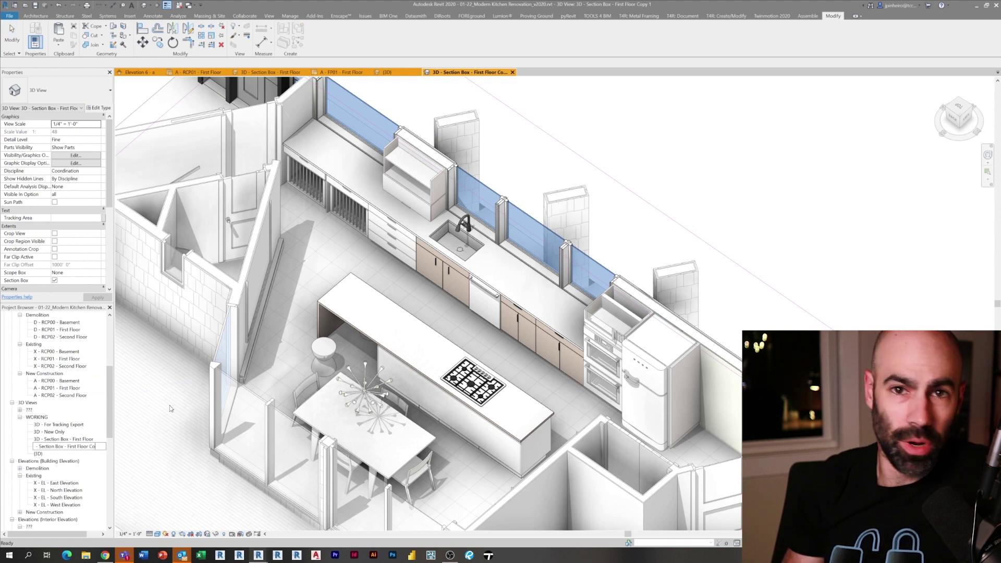
key("BackSpace")
key("BackSpace")
key("BackSpace")
key("BackSpace")
key("BackSpace")
key("BackSpace")
type("- Option")
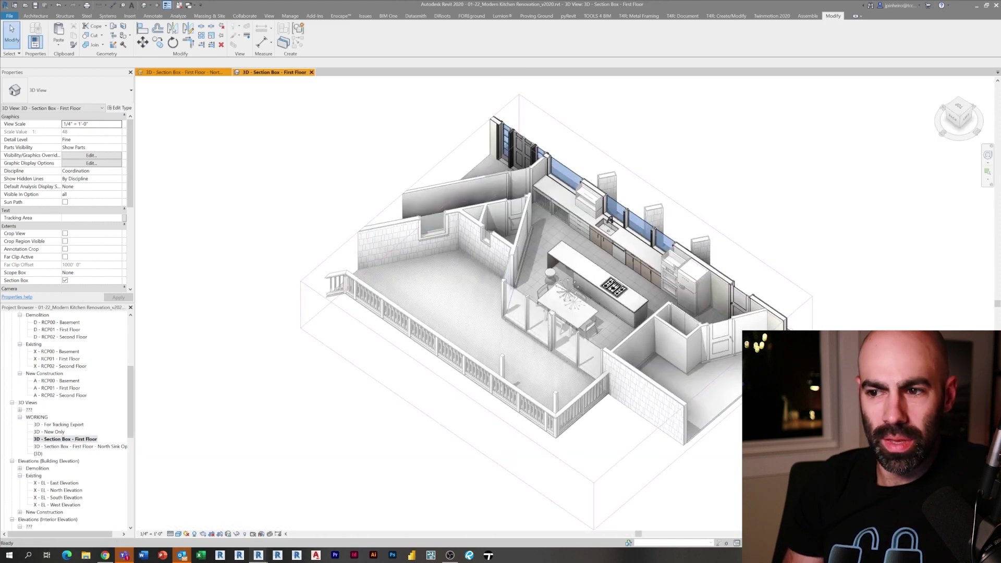
Step: In the North Sink Option view's visibility overrides, set the Sink Locations design option to Sink at North Wall
double_click(105, 447)
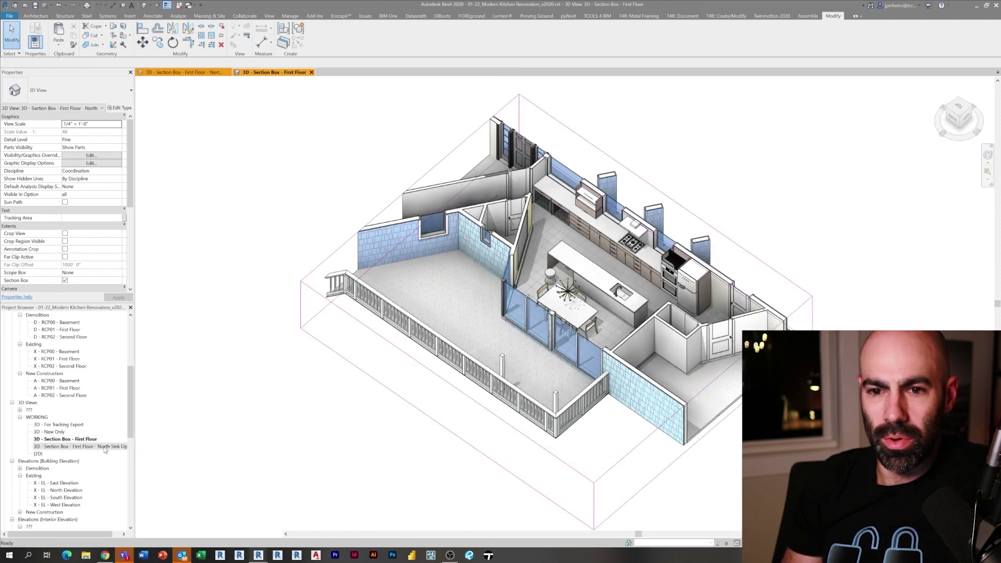
scroll(344, 288, "down", 5)
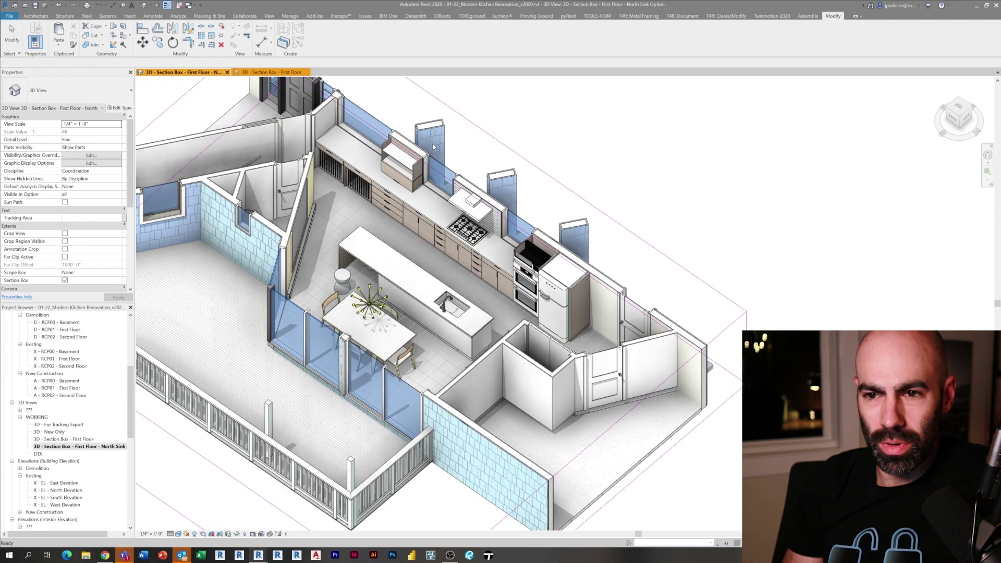
key("v")
key("g")
left_click(409, 88)
left_click(380, 89)
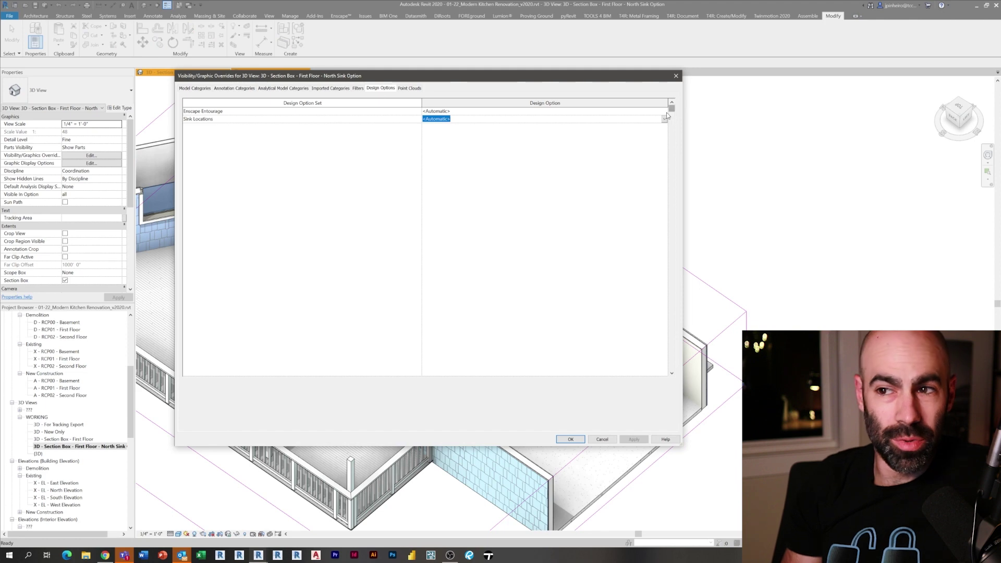
left_click(665, 120)
left_click(446, 133)
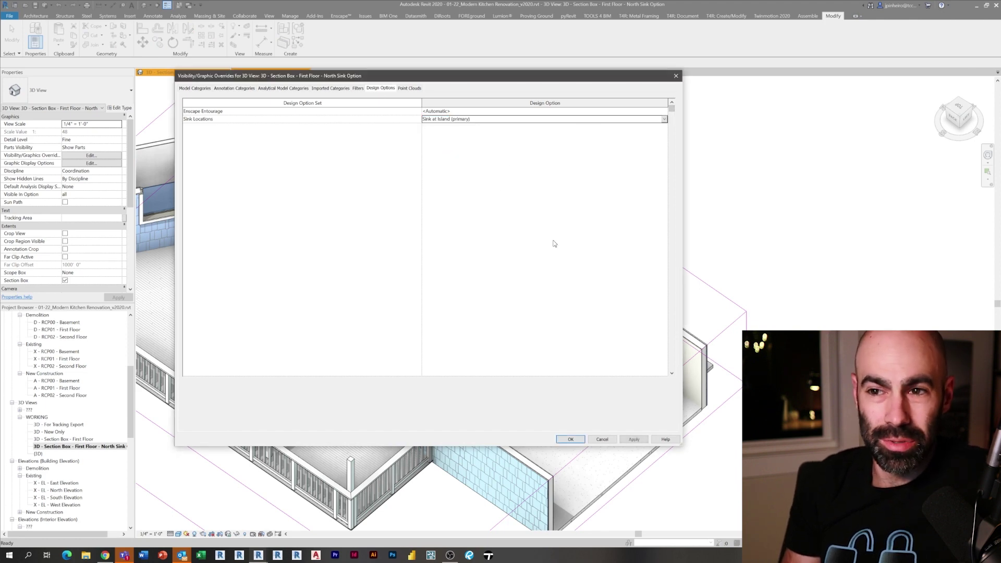
left_click(664, 120)
left_click(459, 142)
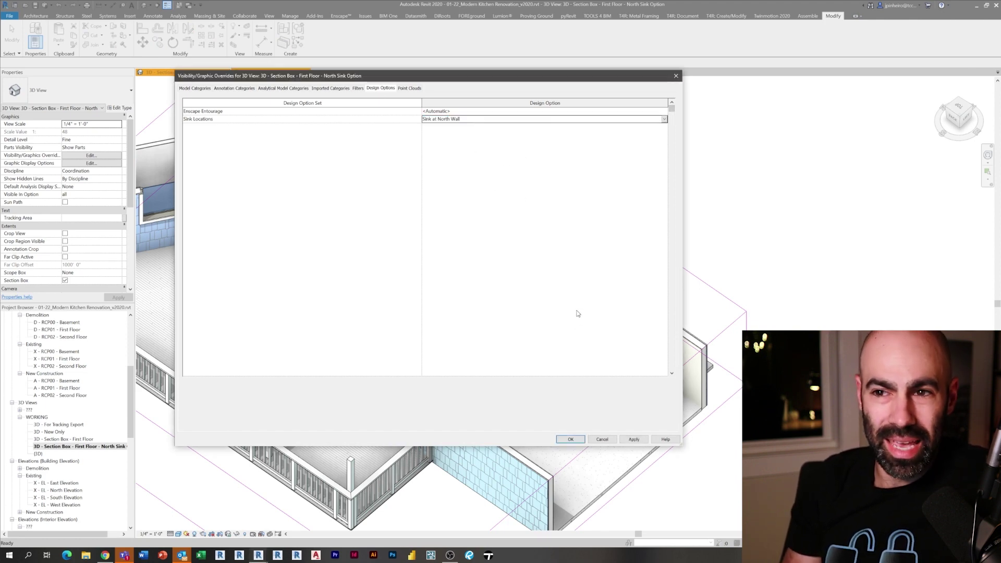
left_click(569, 439)
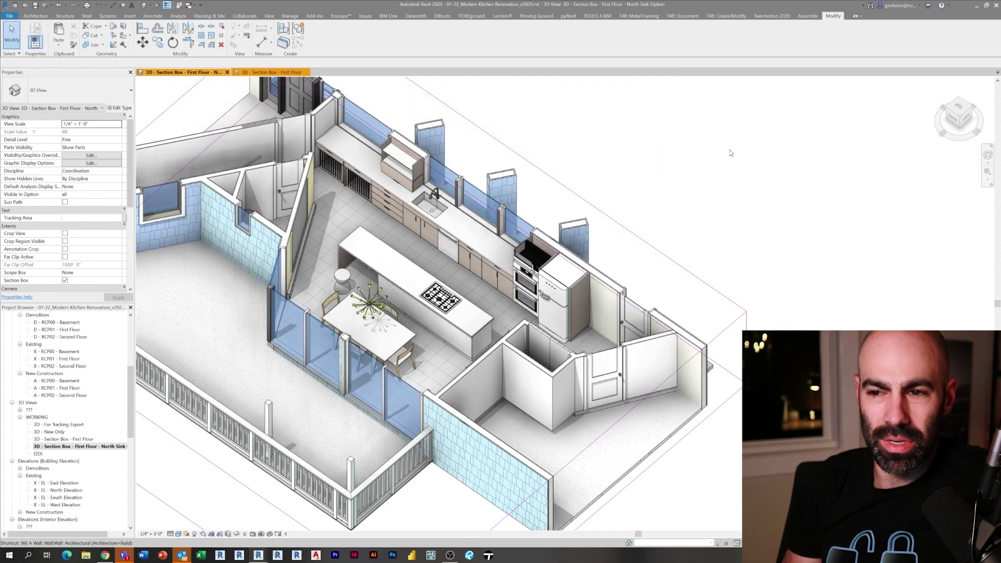
Step: Tile the North Sink Option and original section box views side by side, with the kitchen filling each one
key("t")
scroll(430, 256, "up", 3)
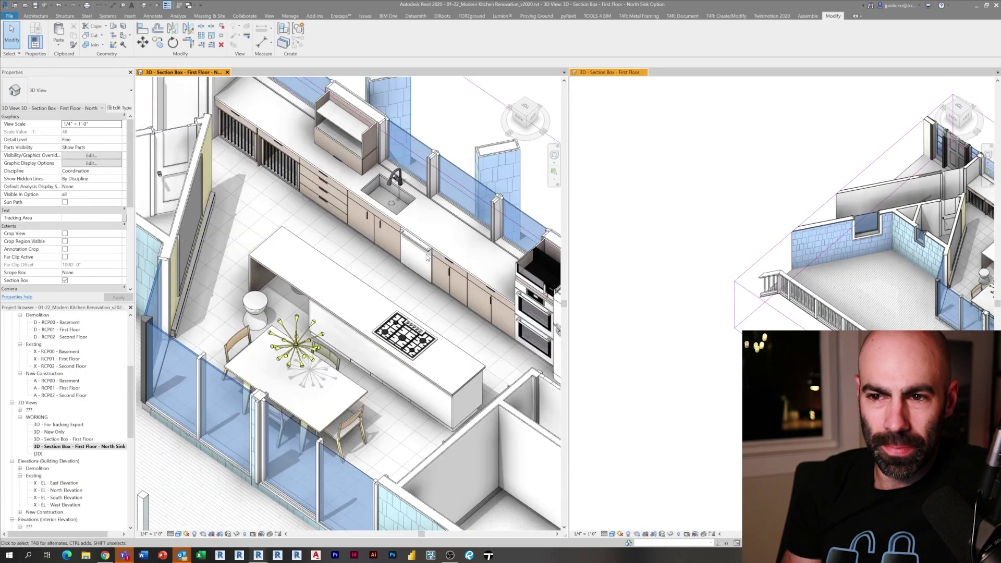
scroll(430, 257, "down", 3)
scroll(628, 306, "down", 3)
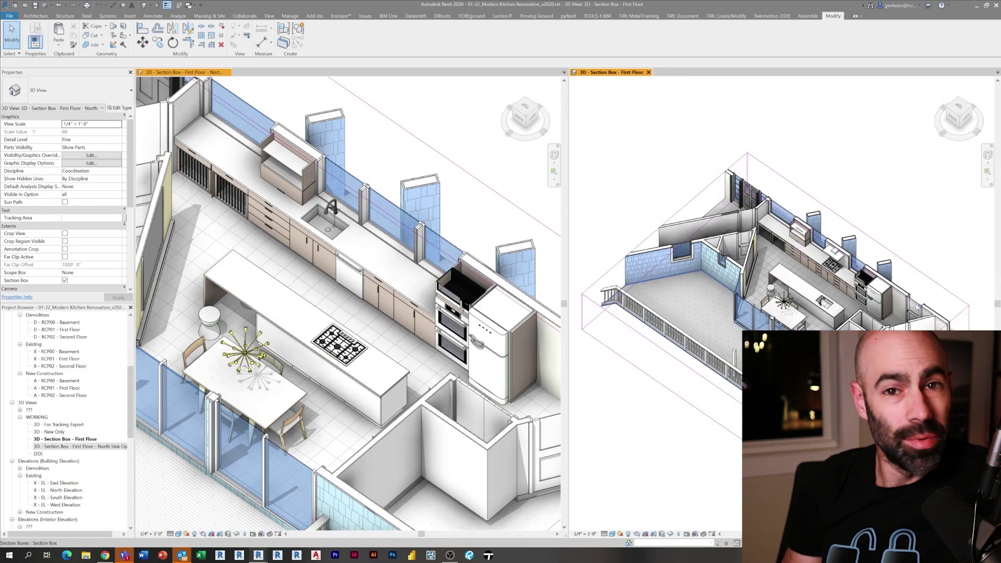
scroll(843, 267, "up", 5)
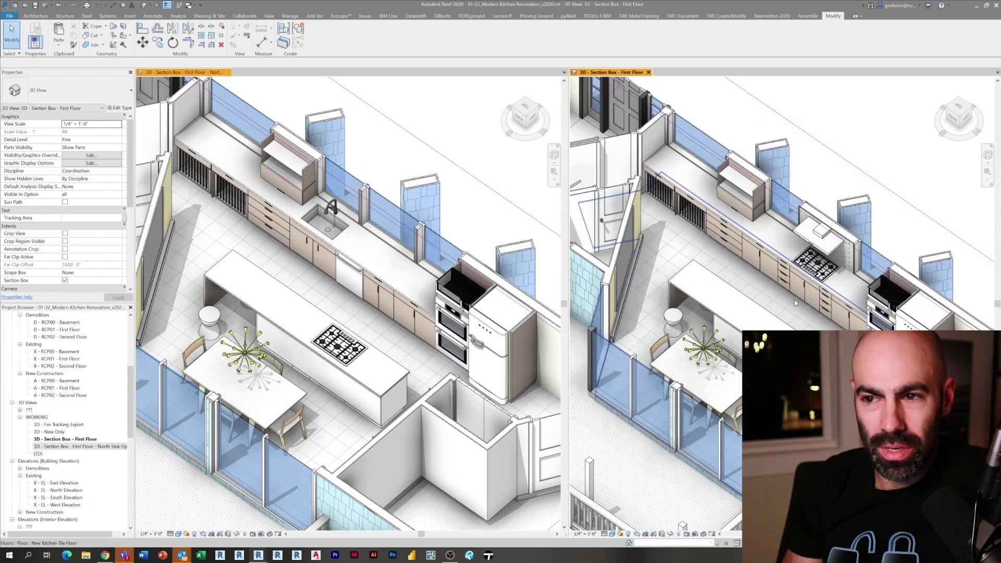
scroll(795, 303, "up", 2)
scroll(795, 303, "down", 1)
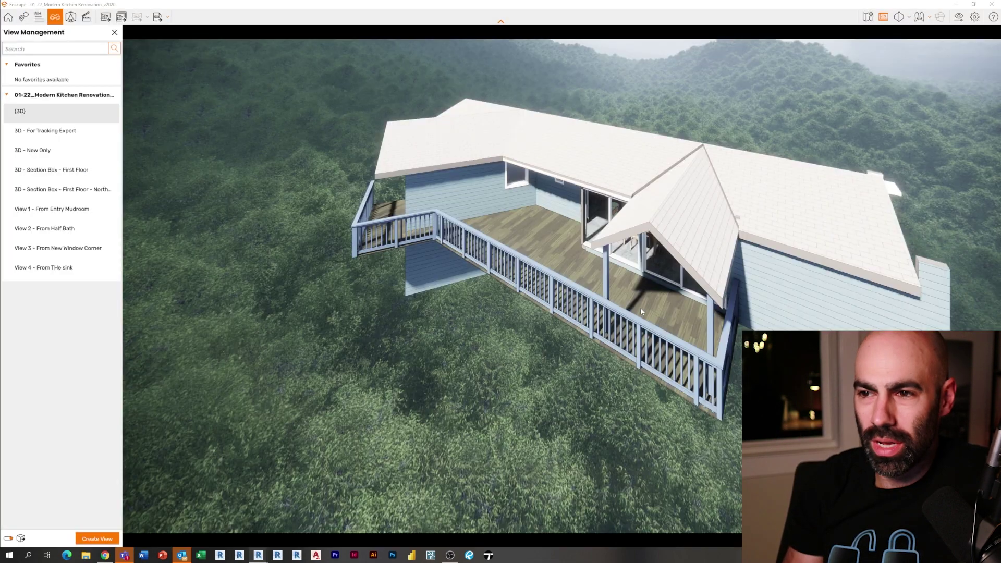
Step: Walk through the Enscape rendering from the exterior deck into the kitchen to view the island sink option
scroll(640, 307, "up", 5)
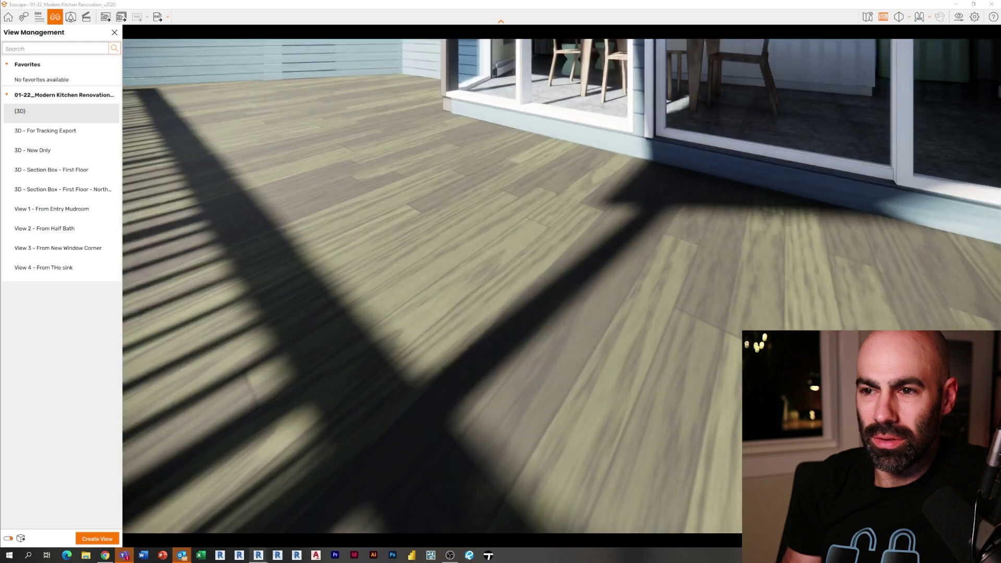
left_click_drag(562, 285, 605, 198)
key("w")
key("space")
key("w")
key("d")
left_click_drag(562, 286, 501, 288)
left_click_drag(702, 242, 692, 235)
Step: Place Enscape beside Revit and clear its render window of the black frame bars and the View Management list
left_click_drag(416, 6, 423, 65)
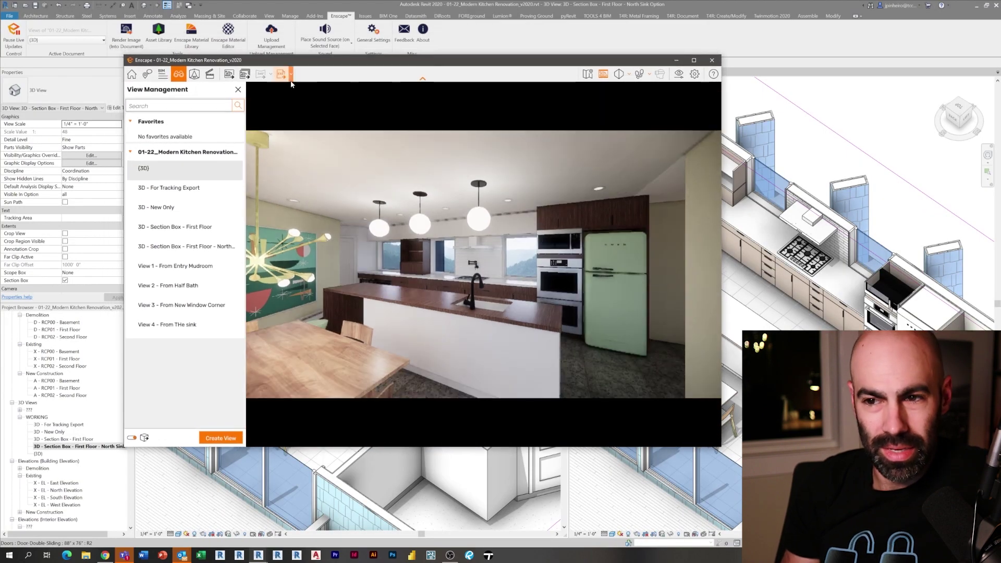
left_click_drag(555, 62, 1000, 134)
left_click(245, 112)
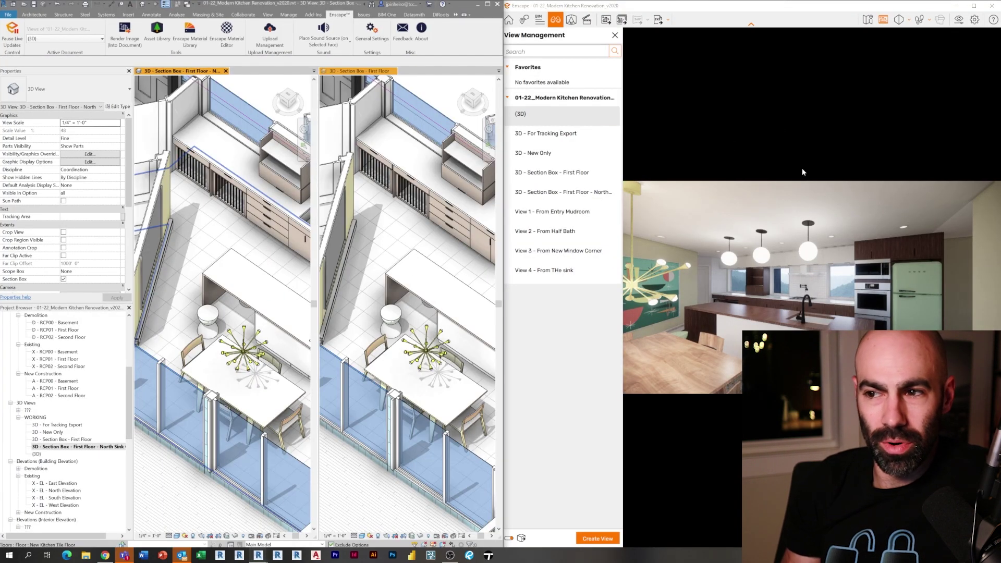
left_click(888, 21)
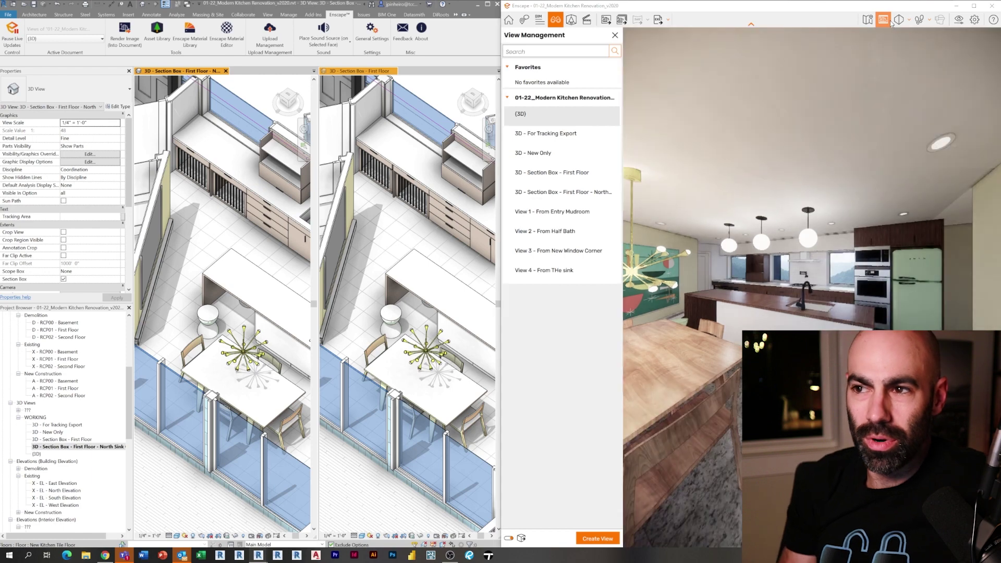
left_click(614, 35)
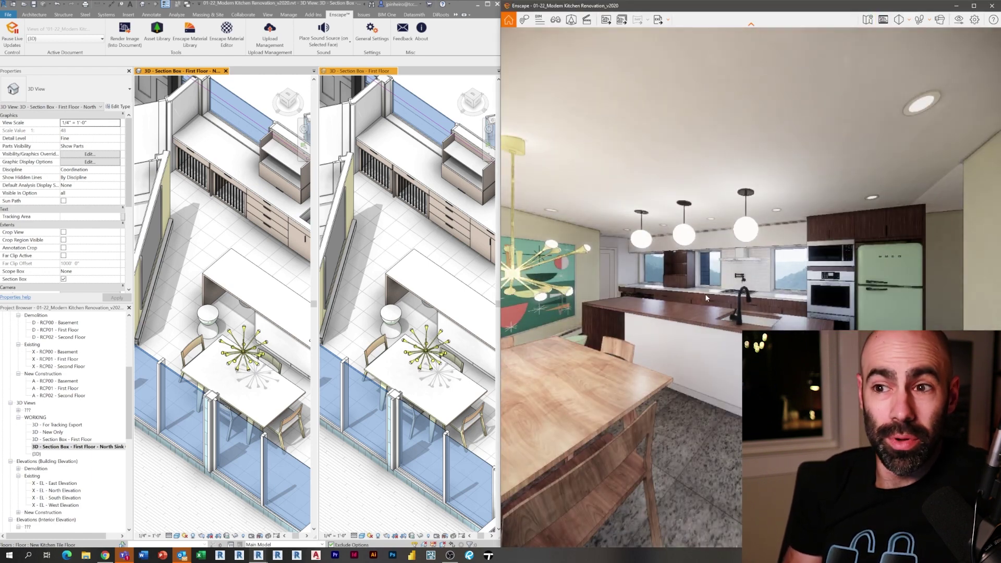
Step: Open Revit's {3D} view and make Sink at North Wall the active design option for the live Enscape rendering
scroll(705, 294, "up", 5)
scroll(705, 295, "down", 3)
scroll(706, 295, "down", 3)
left_click_drag(705, 296, 693, 290)
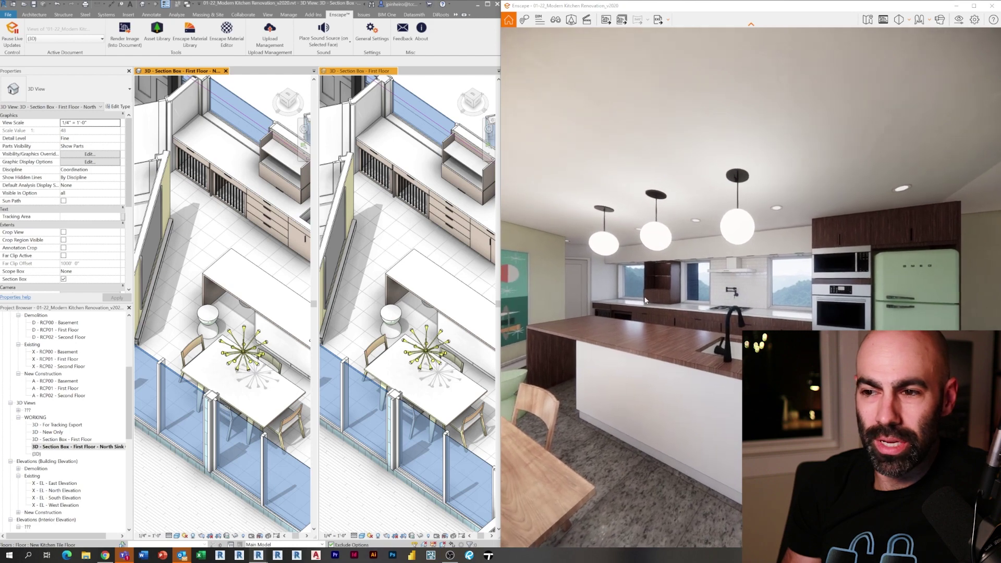
double_click(36, 454)
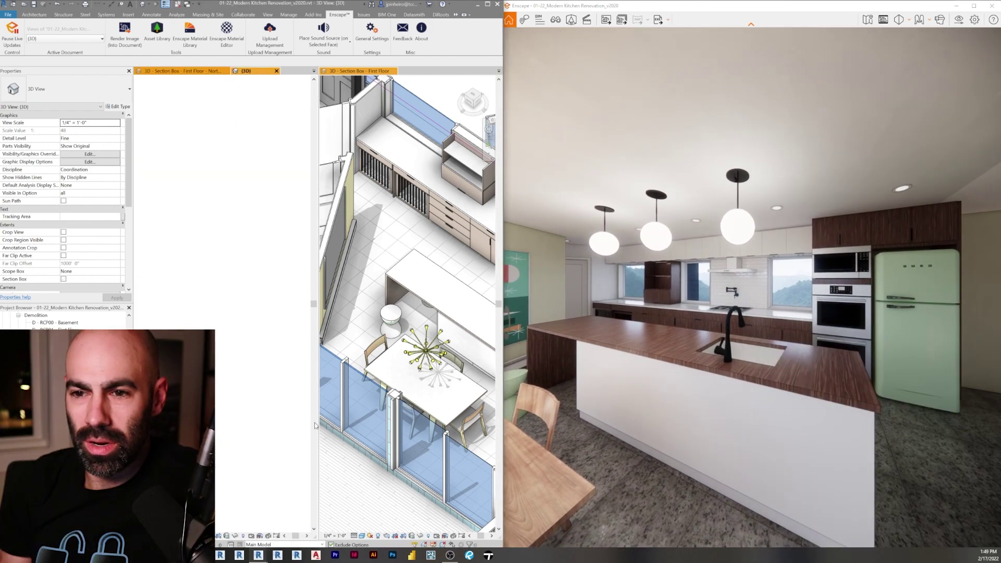
left_click(302, 545)
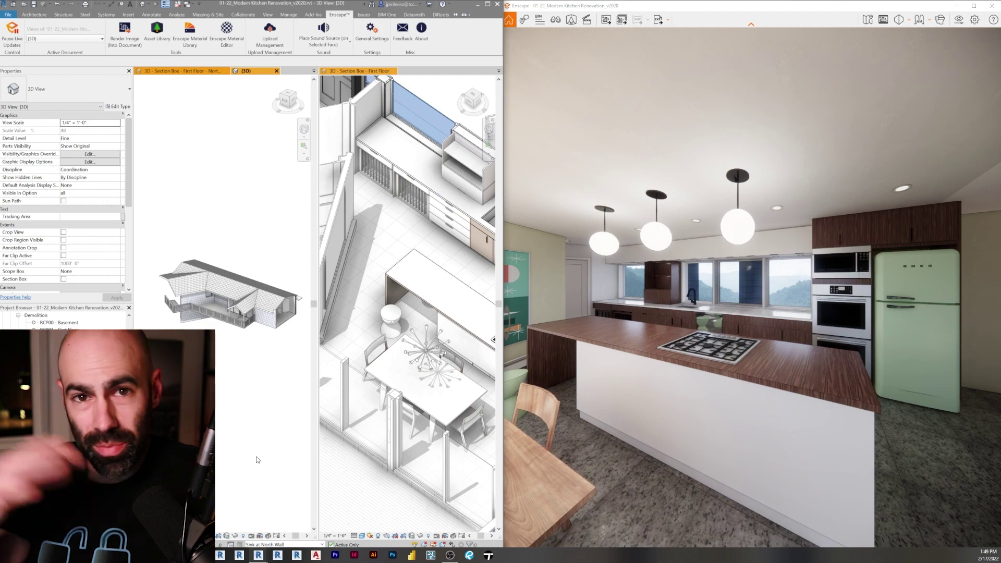
Step: Walk around the rendered kitchen in Enscape to examine the island cooktop and the sink at the north wall windows
key("w")
key("d")
left_click_drag(771, 383, 743, 379)
key("w")
key("s")
key("s")
key("d")
key("s")
key("w")
key("s")
key("w")
key("a")
key("space")
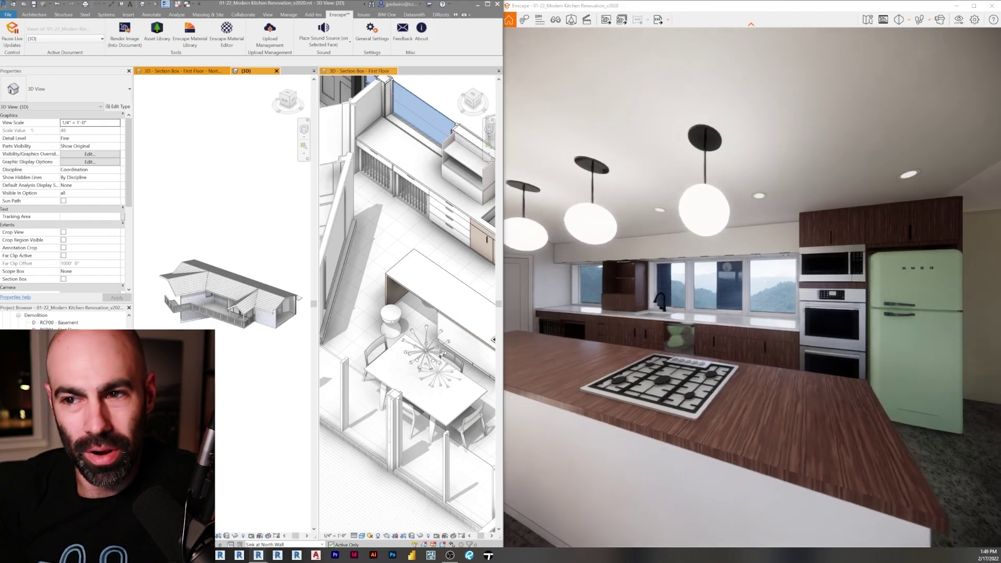